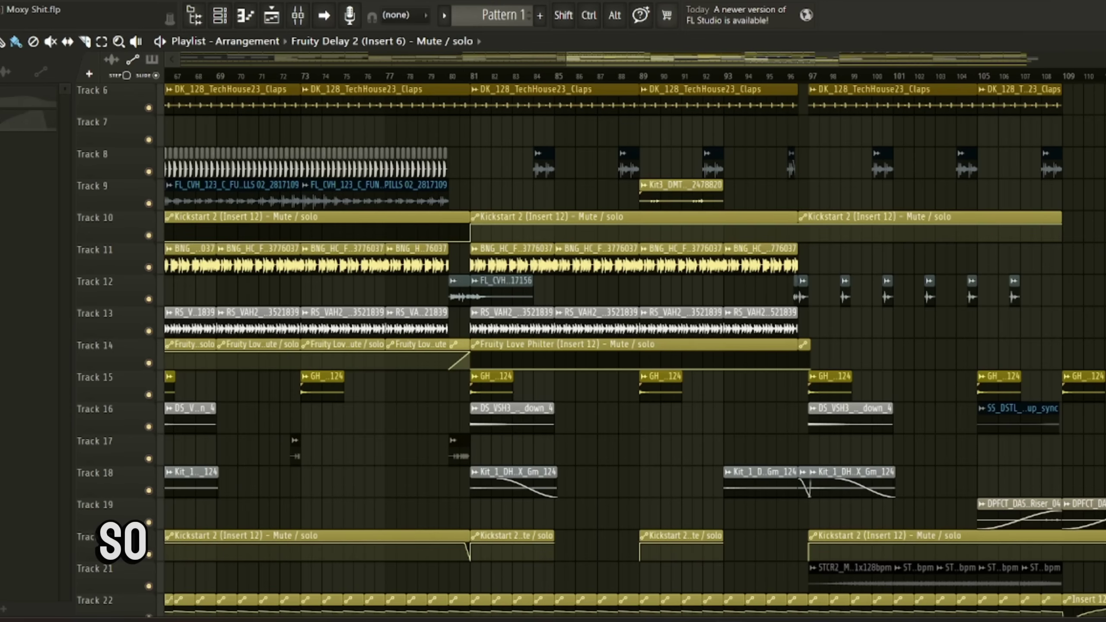
Return to the start of the arrangement and mute Track 7, Track 13 and Track 9.
scroll(681, 453, up, 5)
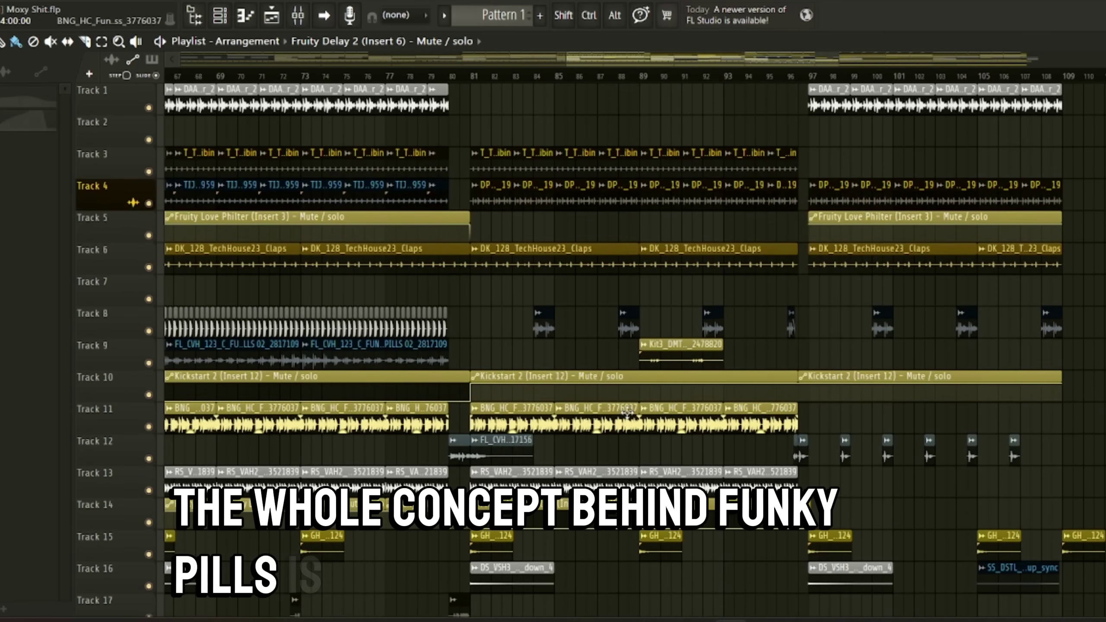
drag(455, 78, 10, 106)
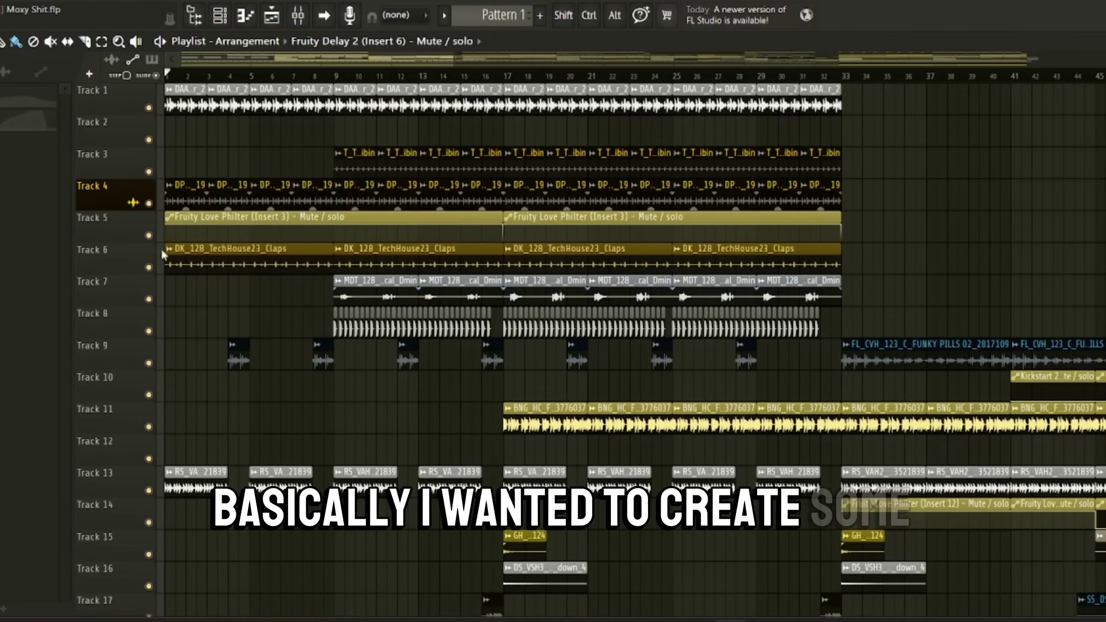
click(149, 300)
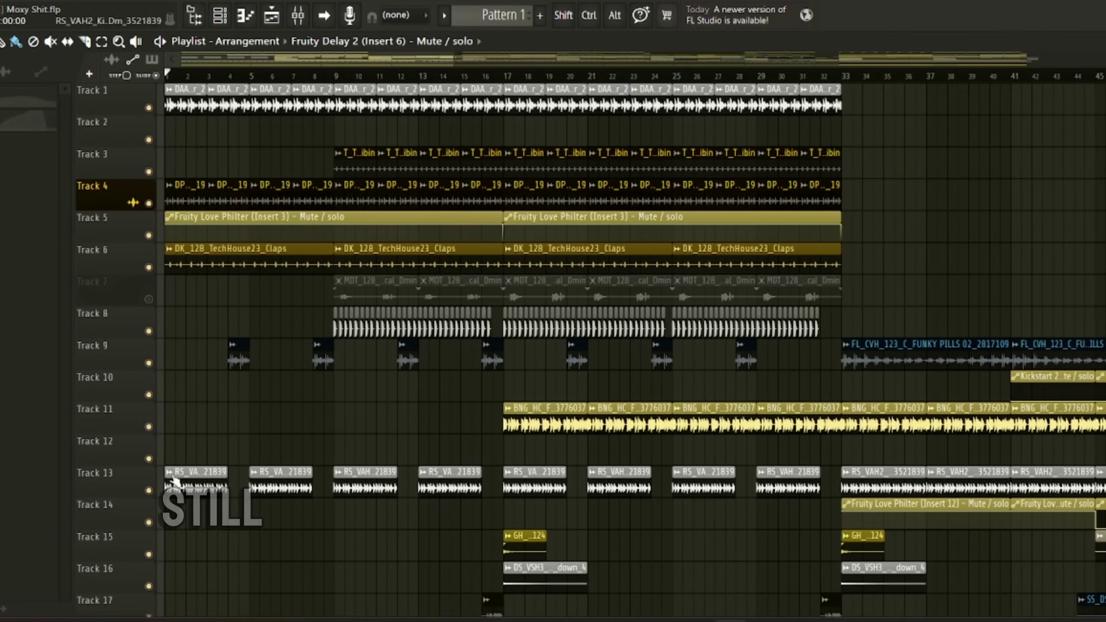
click(149, 491)
click(149, 363)
scroll(296, 432, down, 5)
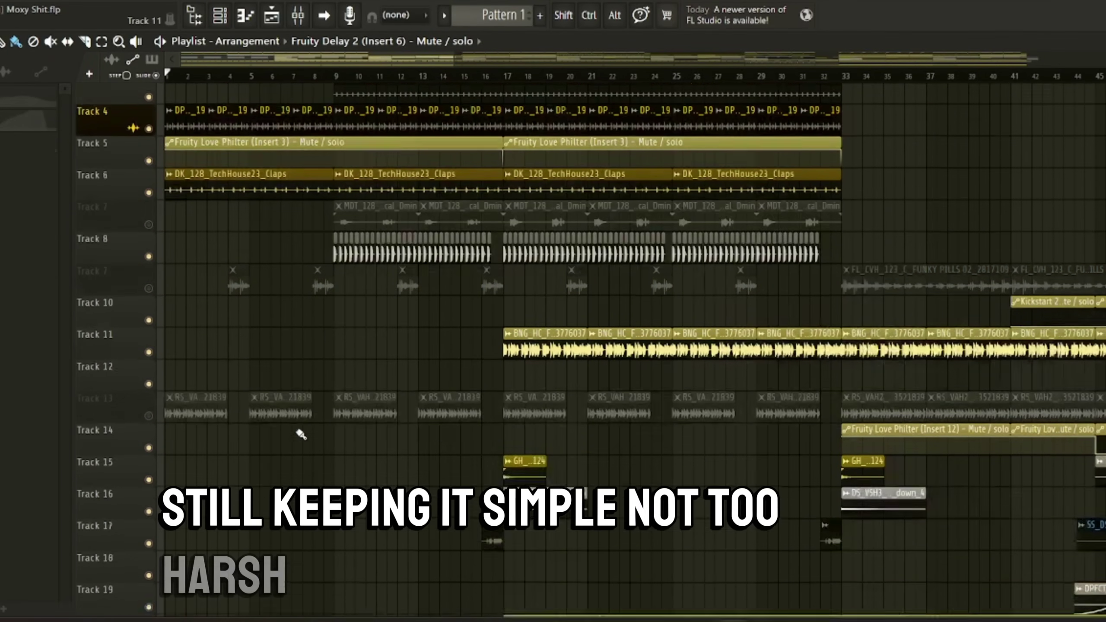
click(148, 331)
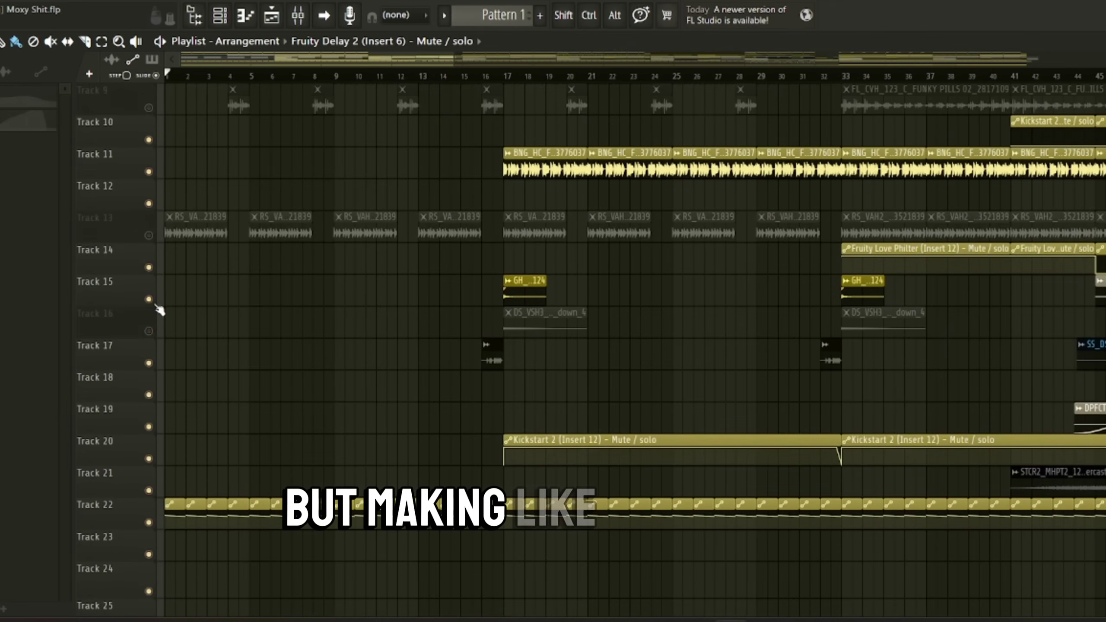
click(149, 332)
scroll(288, 427, up, 5)
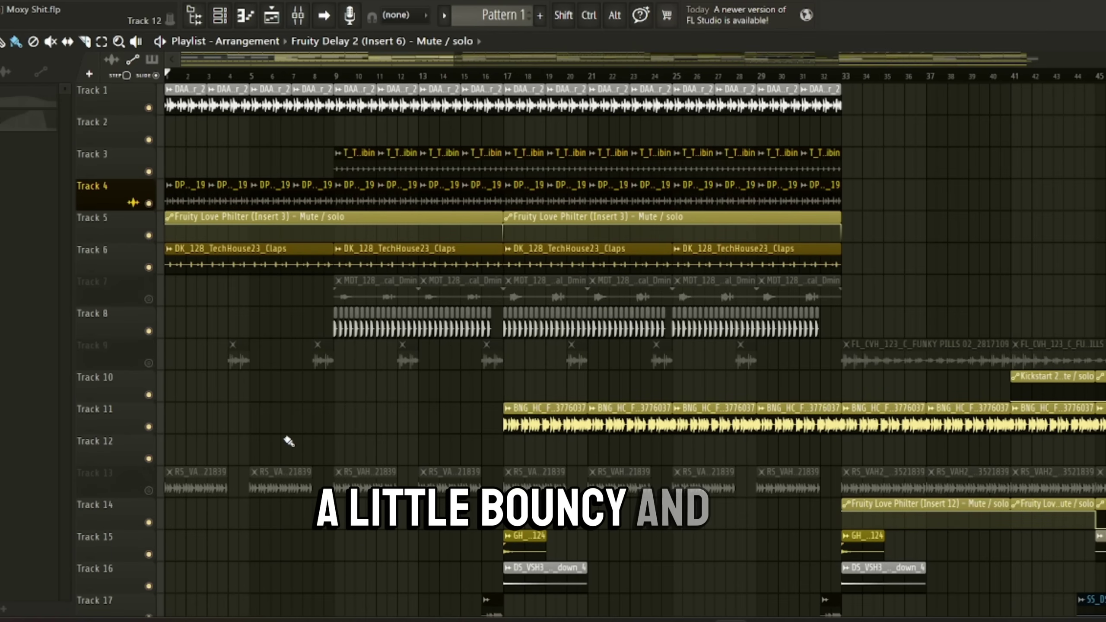
scroll(289, 442, down, 8)
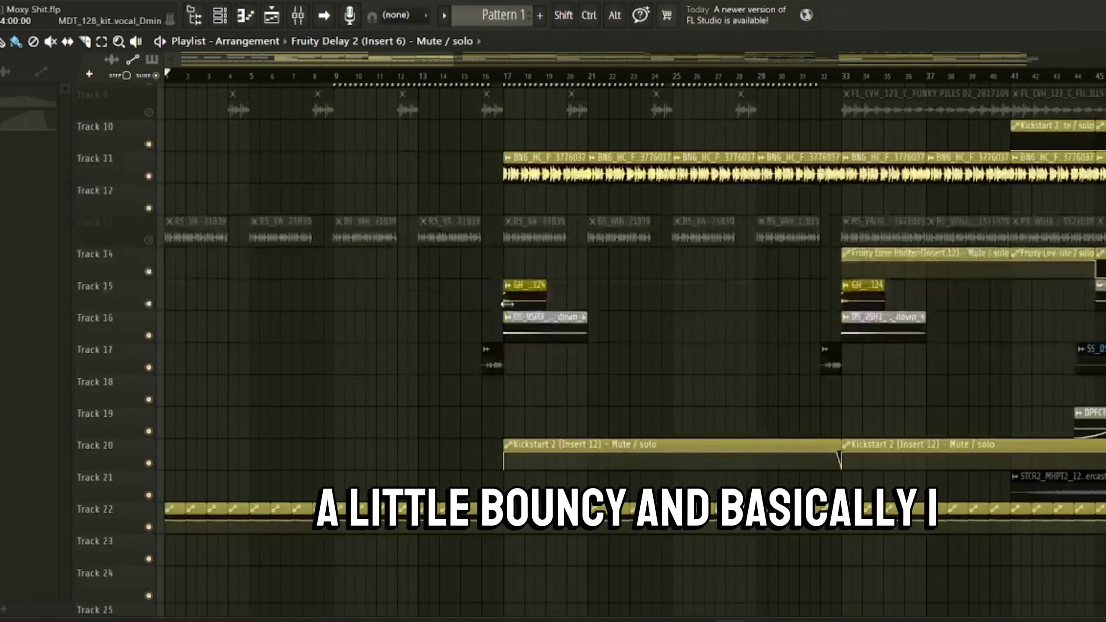
scroll(483, 306, up, 3)
scroll(482, 306, up, 5)
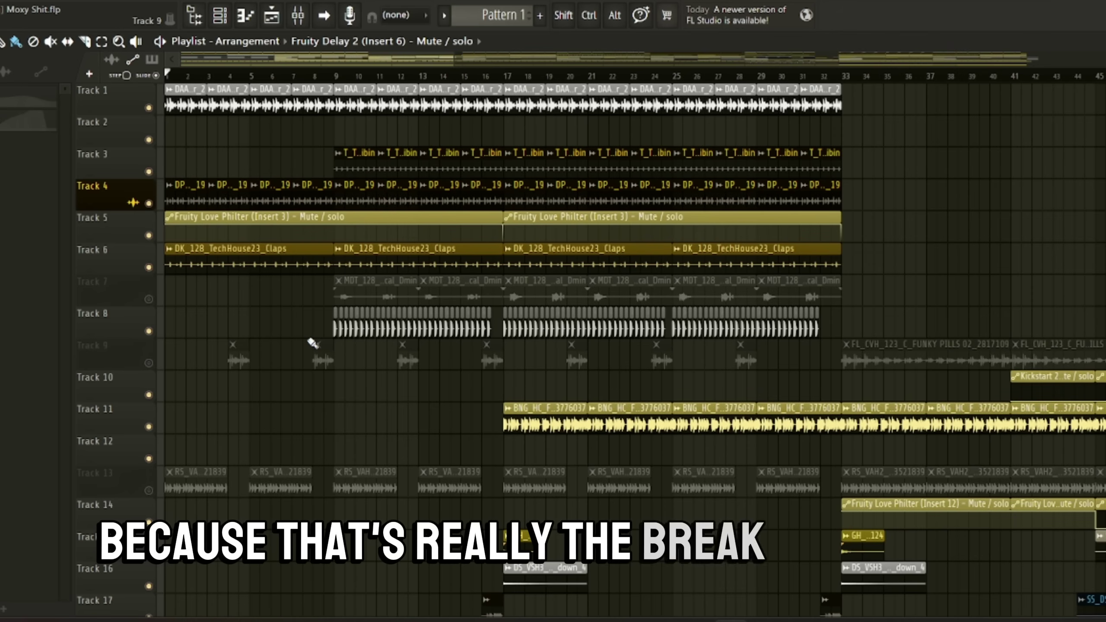
Mute tracks 1, 2, 3, 4 and 6 and play the kick on Track 8 from bar 9.
click(337, 79)
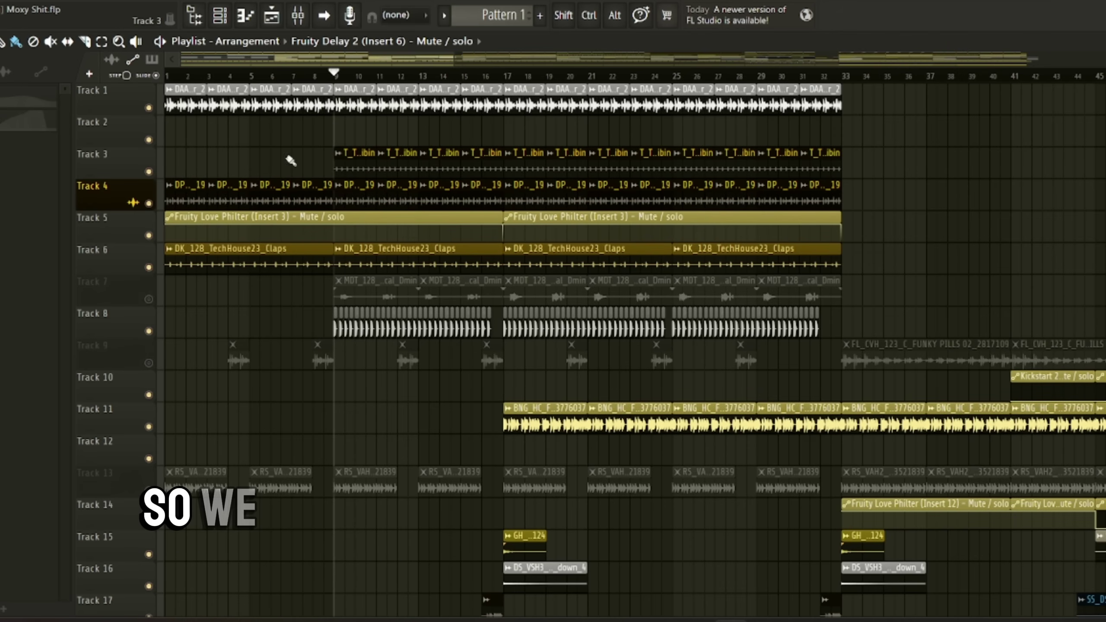
click(148, 267)
click(149, 204)
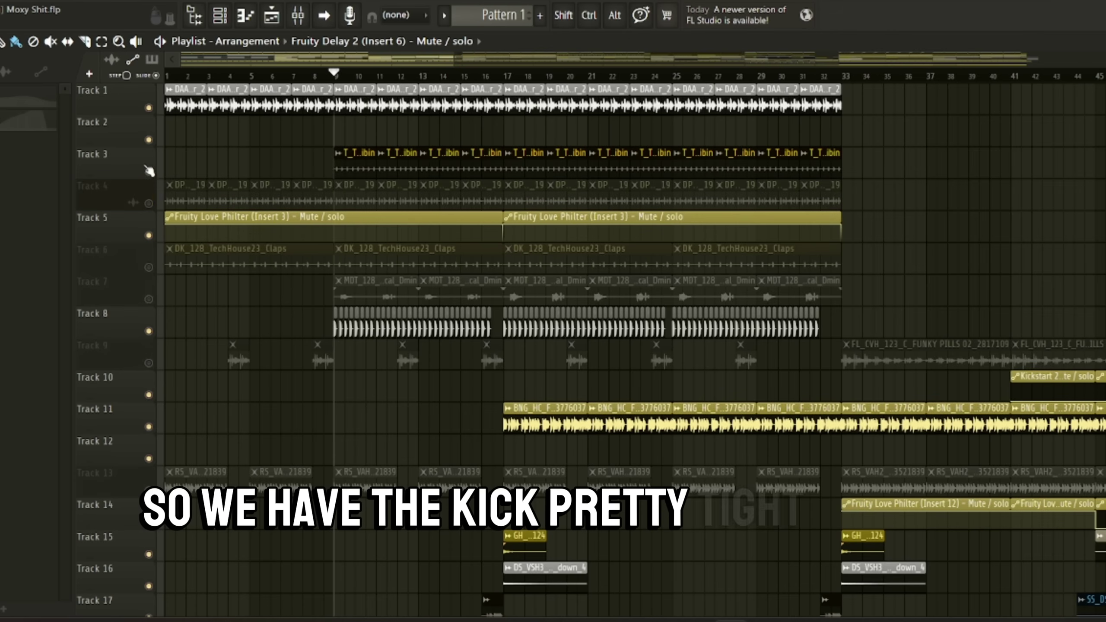
click(149, 140)
click(148, 171)
click(149, 107)
key(space)
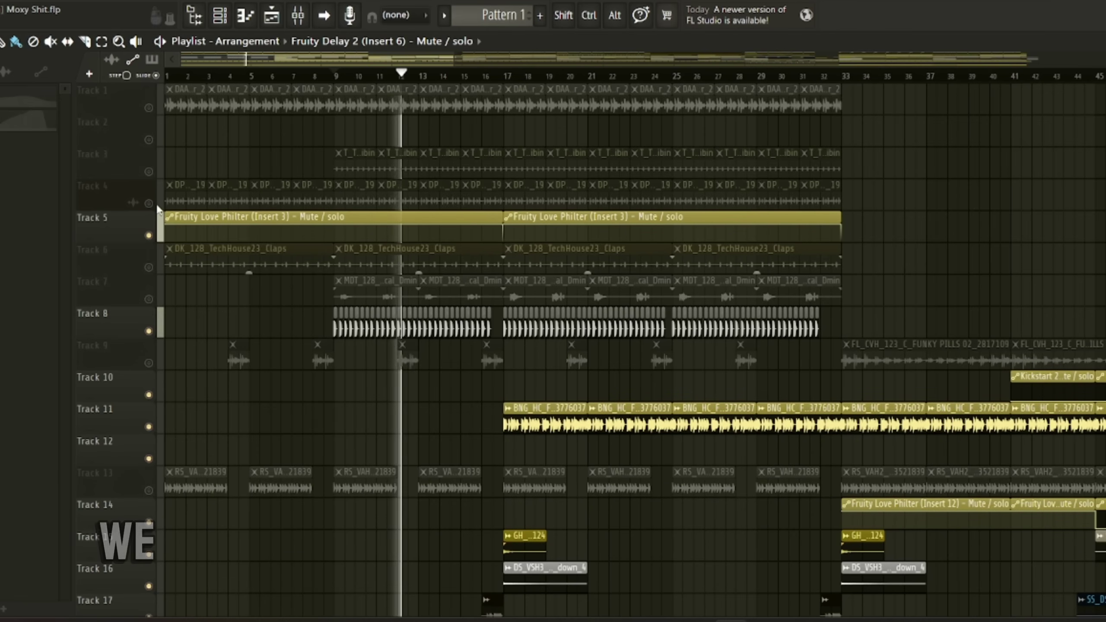
Unmute the claps on Track 6, the shaker on Track 3, Track 4 and Track 1 one by one during playback.
click(149, 267)
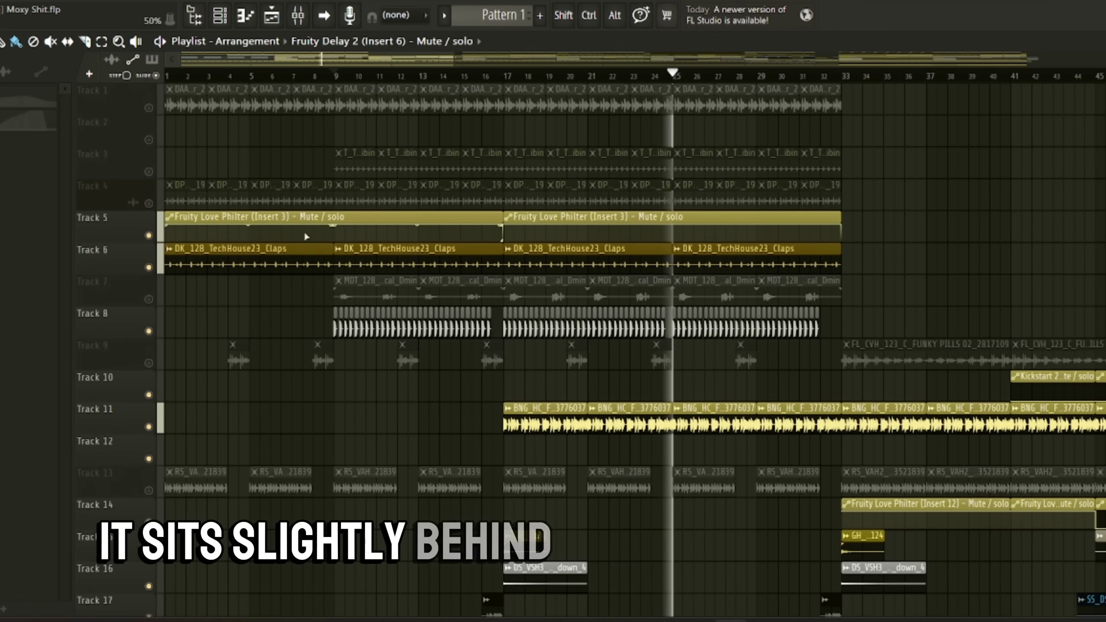
click(149, 171)
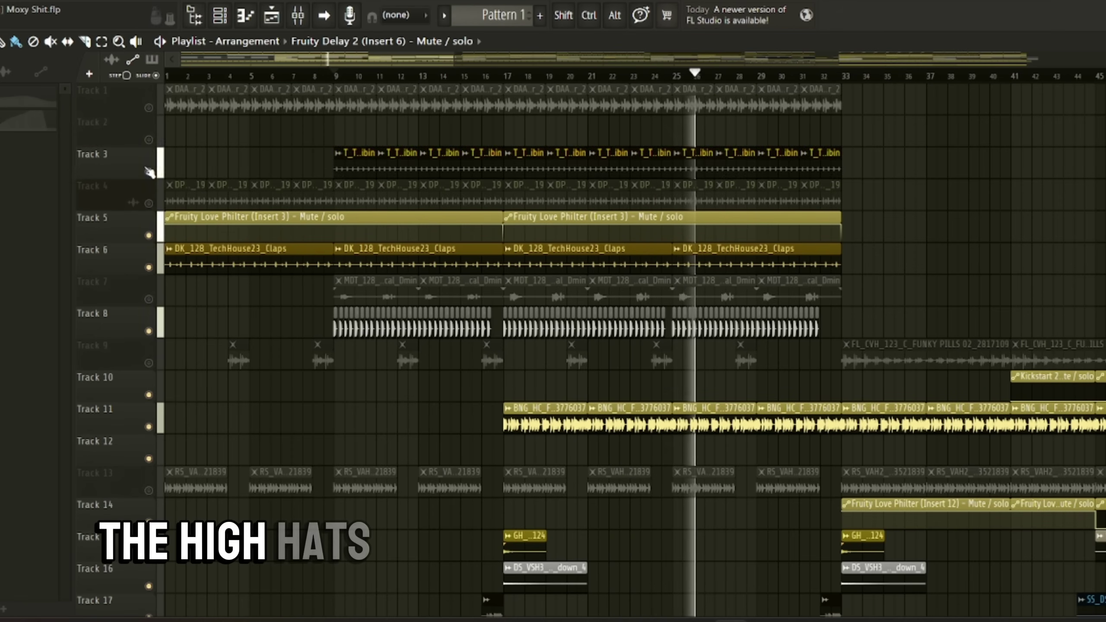
click(159, 210)
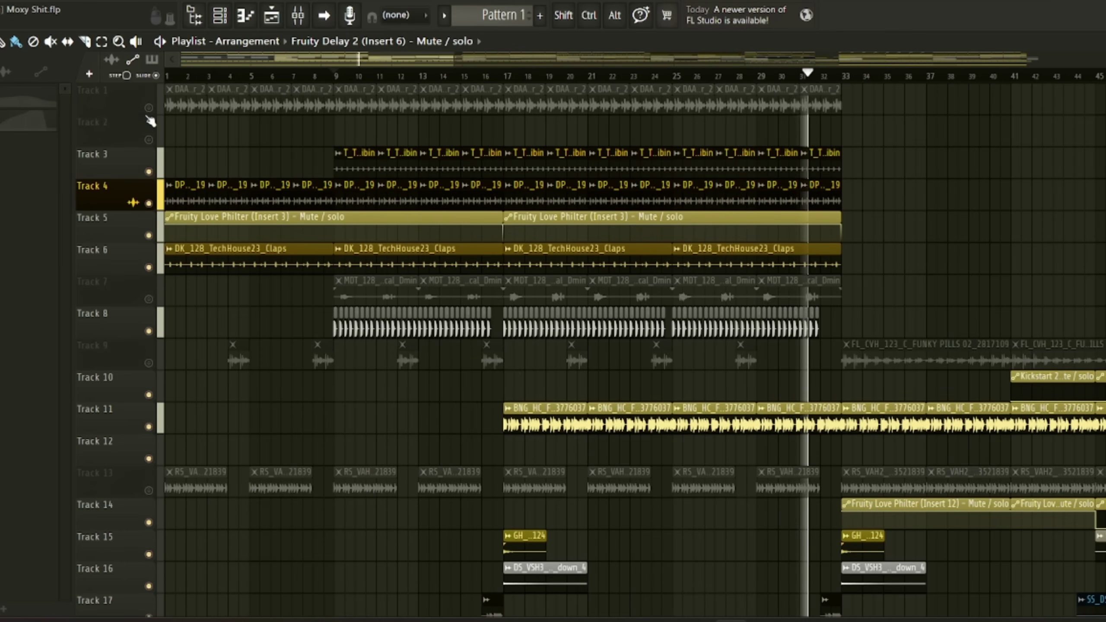
click(160, 101)
Listen to the transition from bar 16 with the crash and sweep, and stop playback.
scroll(610, 288, down, 8)
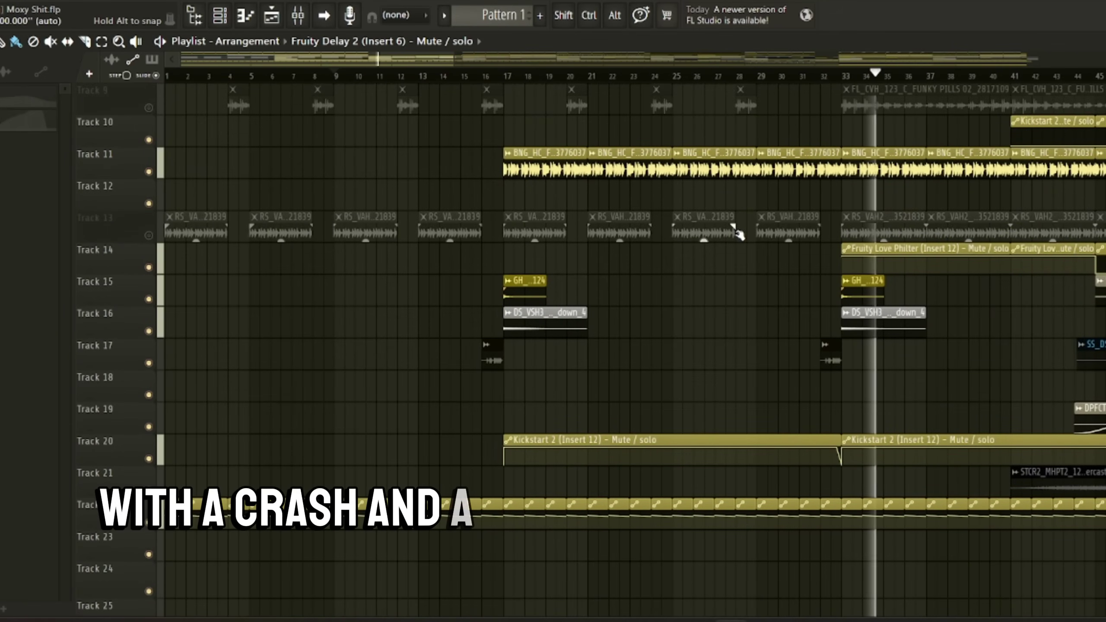
click(482, 77)
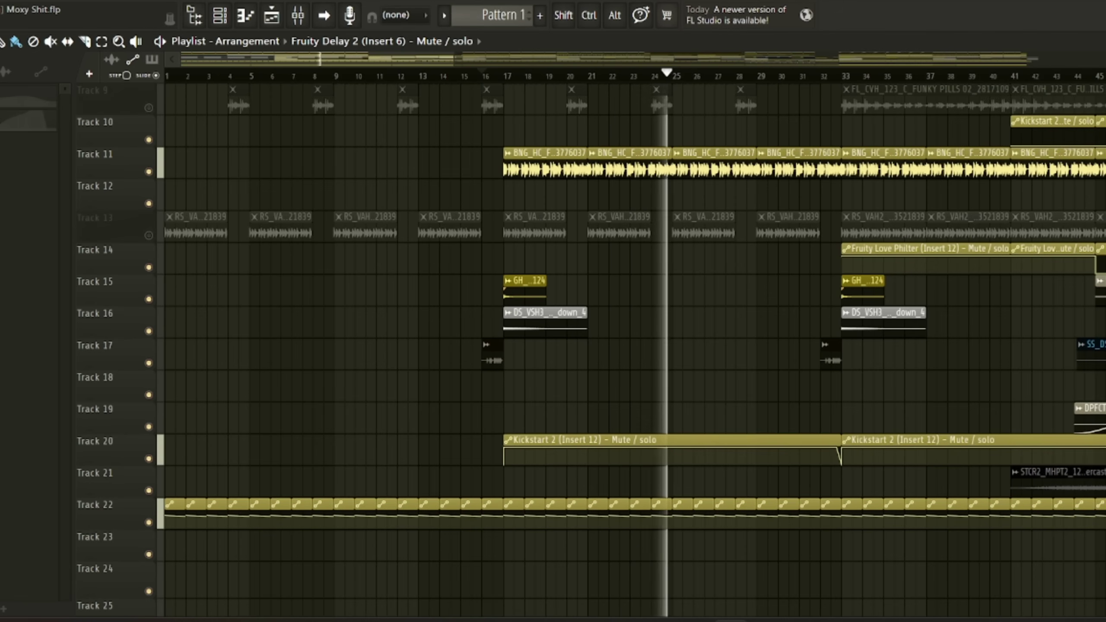
scroll(824, 434, up, 5)
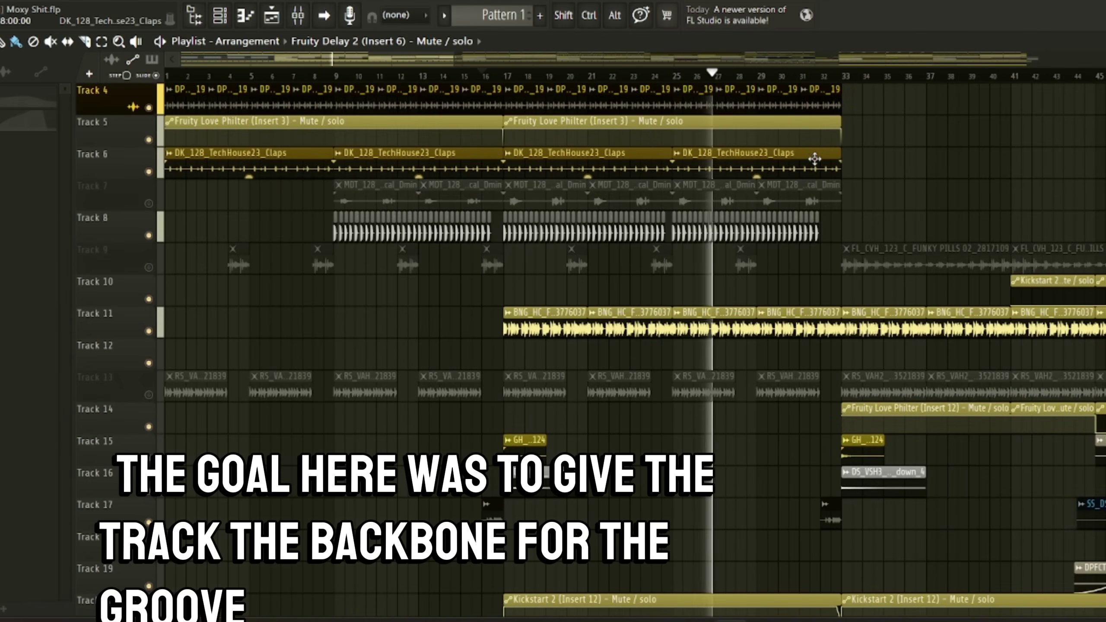
key(space)
Mute tracks 8, 6, 4 and 5 and place the playhead at bar 17, where the bass starts.
click(149, 236)
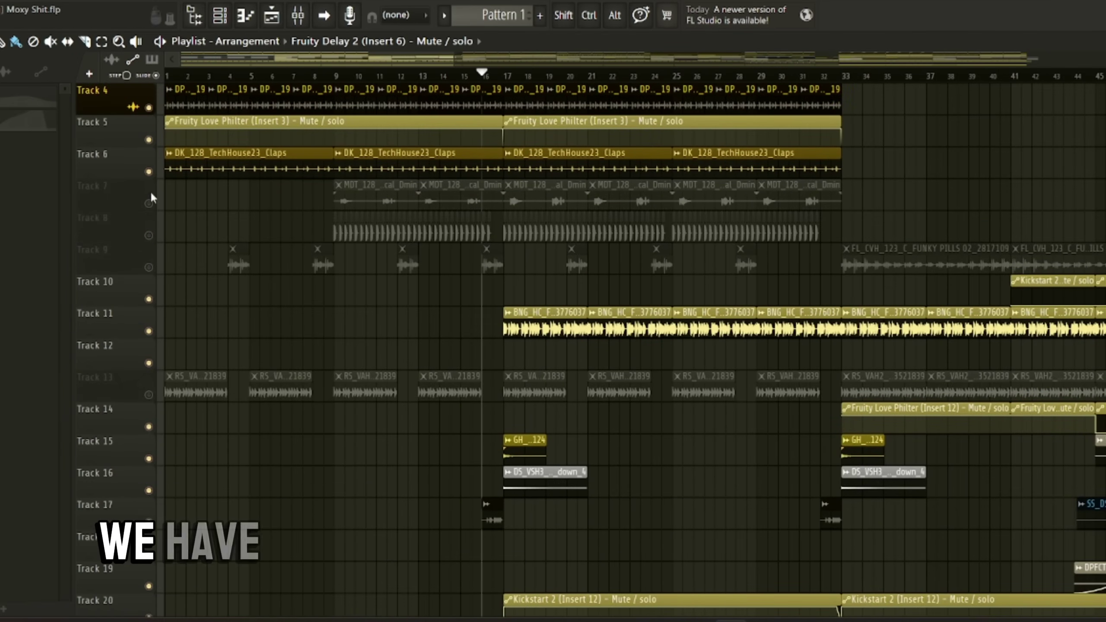
click(149, 172)
click(149, 107)
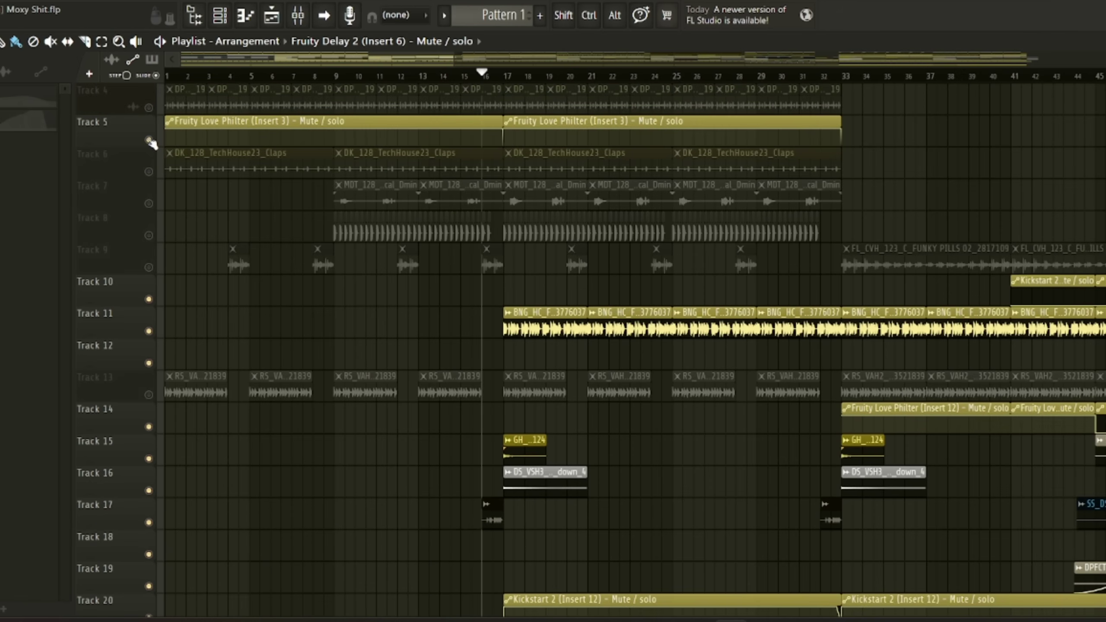
click(148, 140)
click(505, 75)
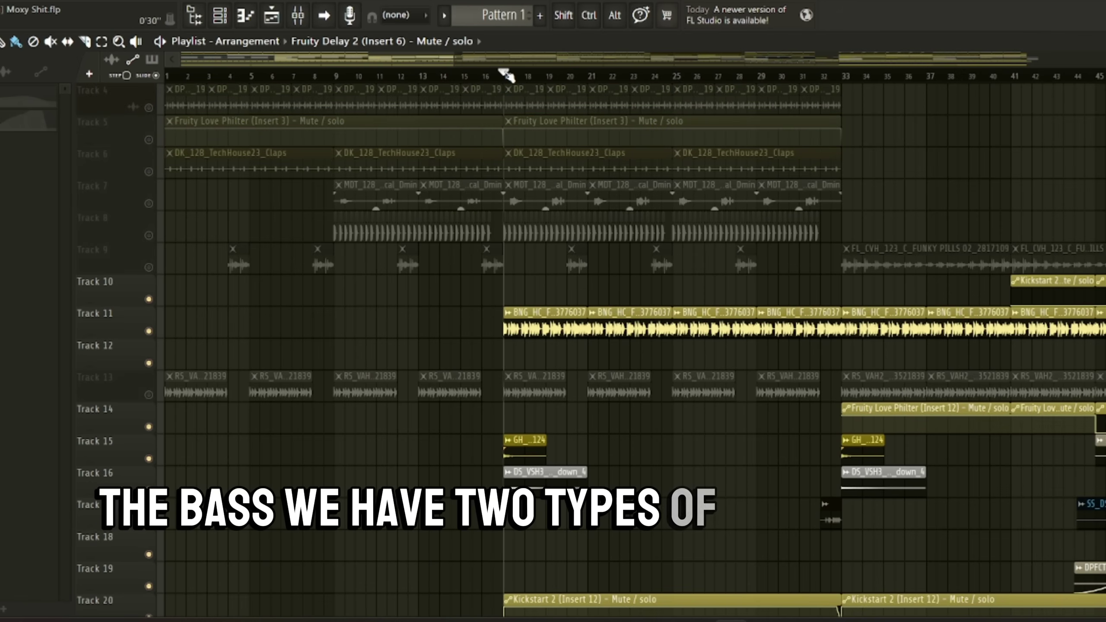
Mute the effects clips on tracks 15, 16 and 17.
scroll(433, 445, down, 4)
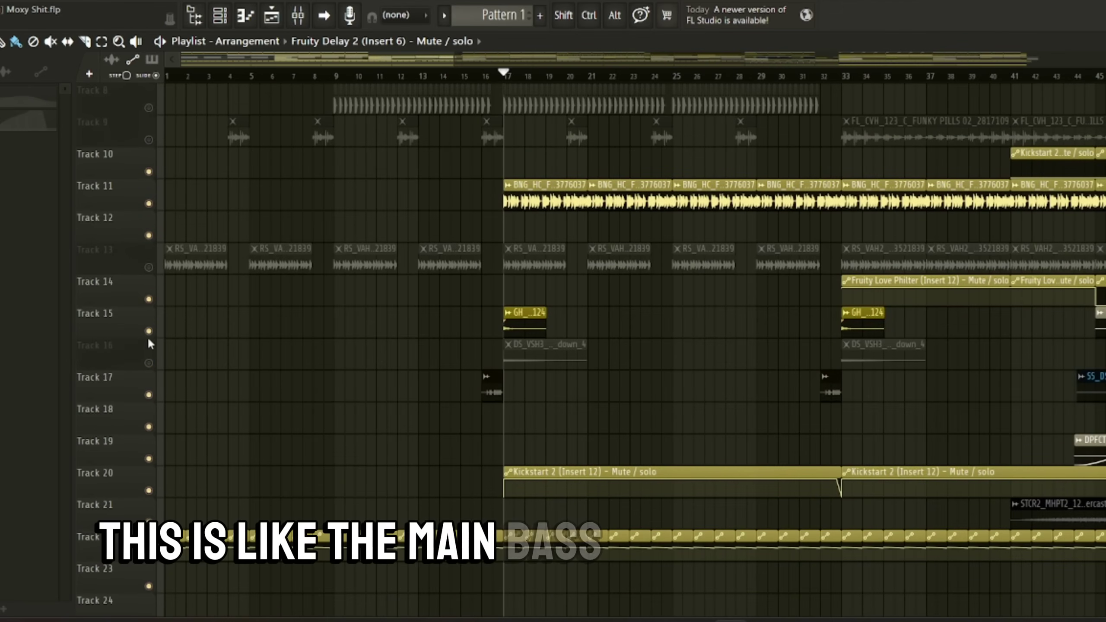
drag(149, 331, 149, 363)
scroll(470, 418, down, 2)
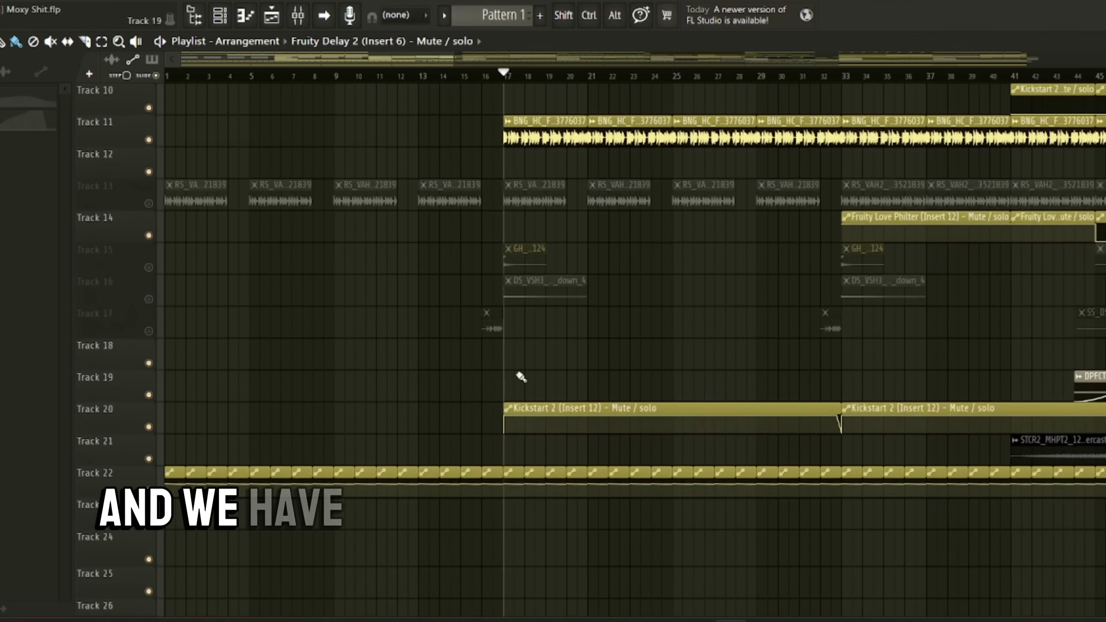
Unmute the funky bass synth on Track 9, mute tracks 1 and 12, and play from bar 49.
scroll(521, 377, down, 5)
scroll(601, 201, up, 9)
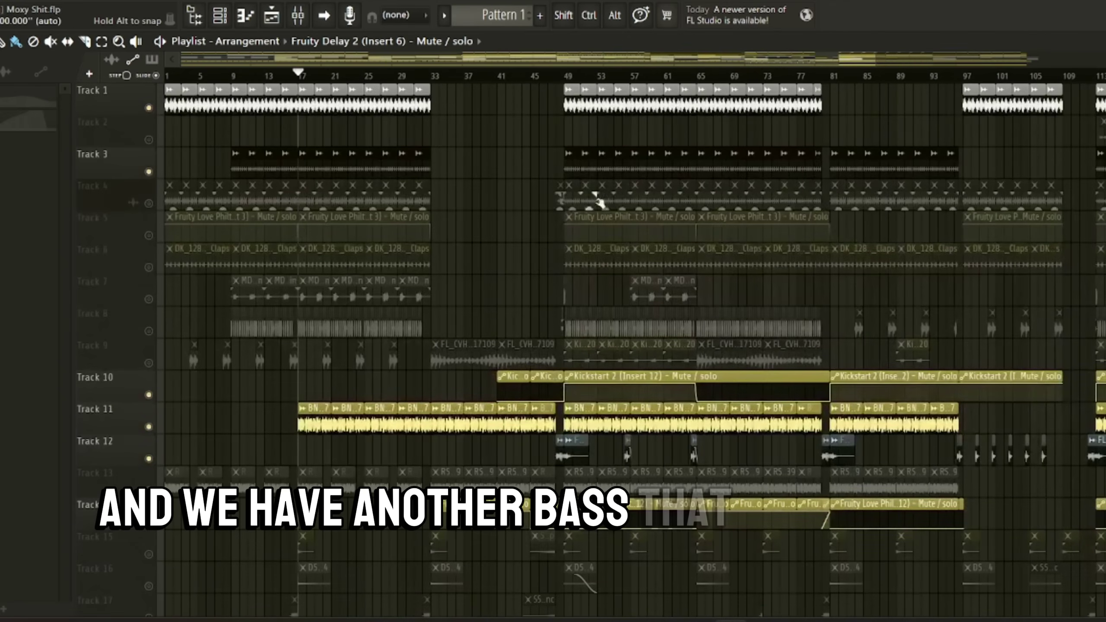
click(565, 73)
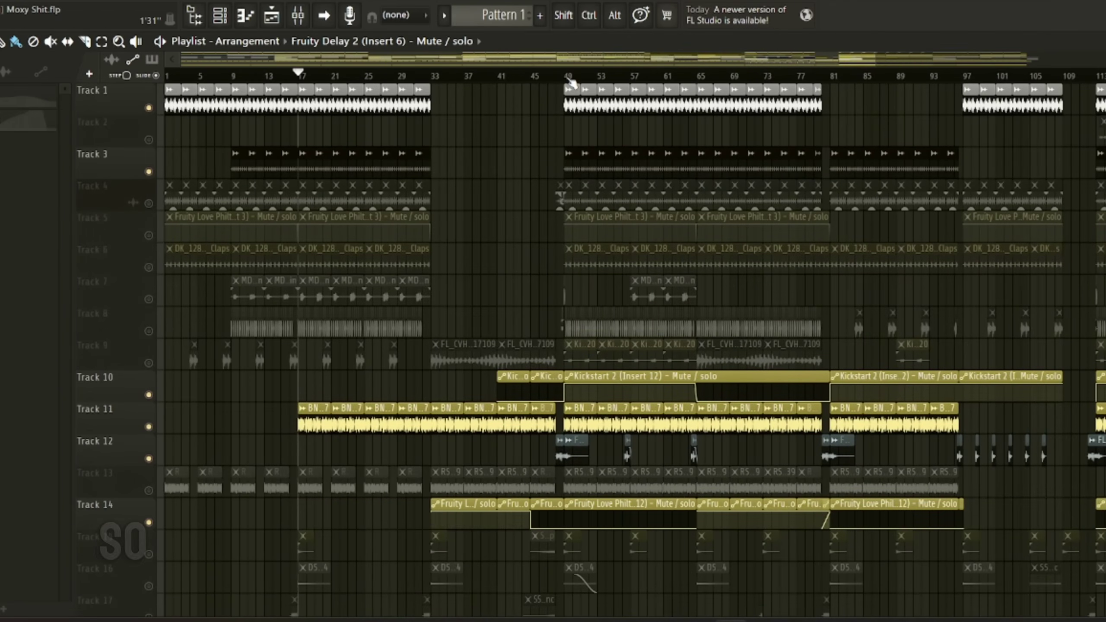
click(148, 331)
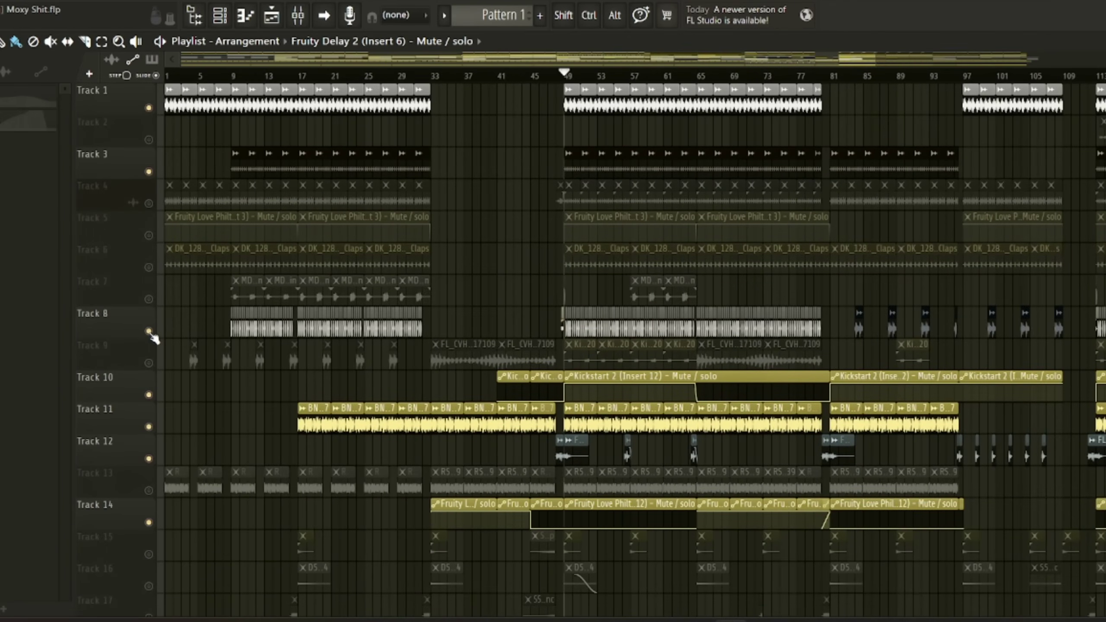
click(149, 331)
click(149, 362)
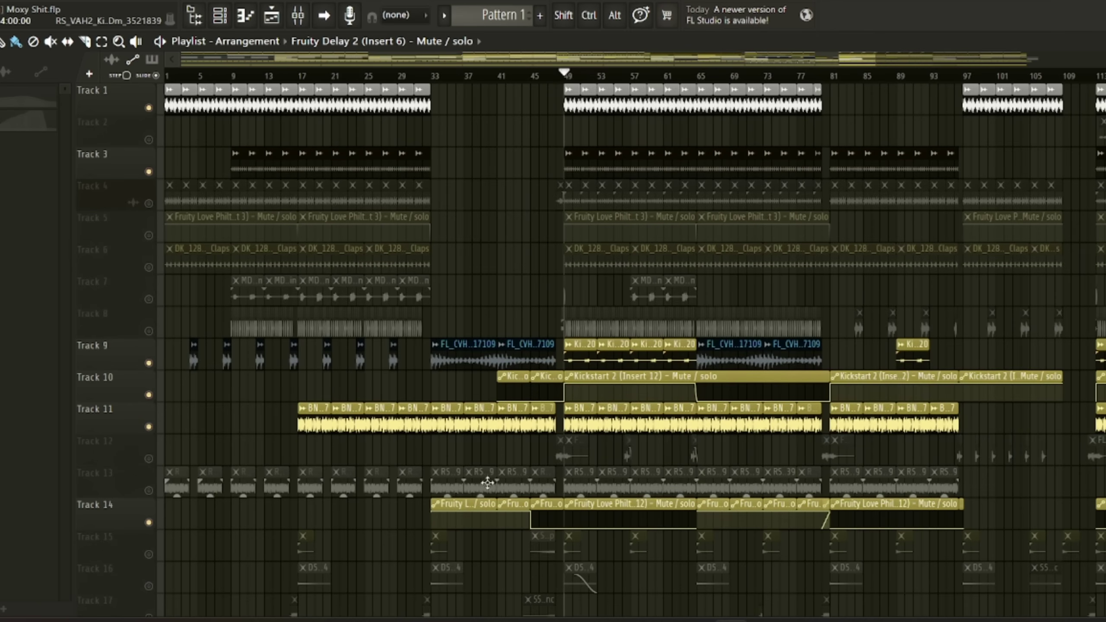
scroll(600, 377, up, 8)
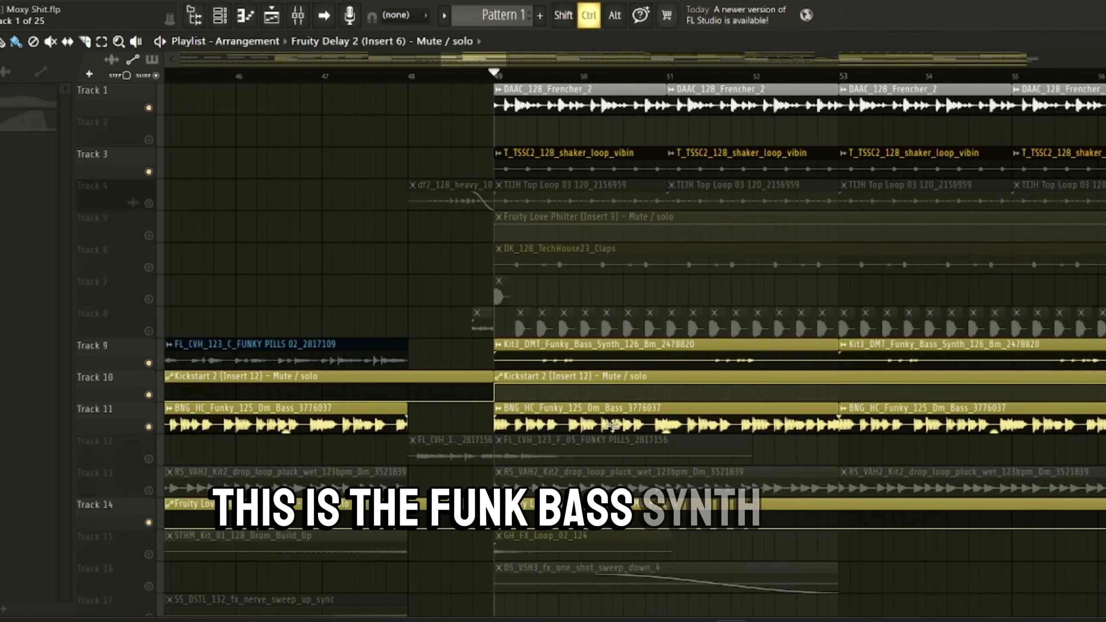
key(space)
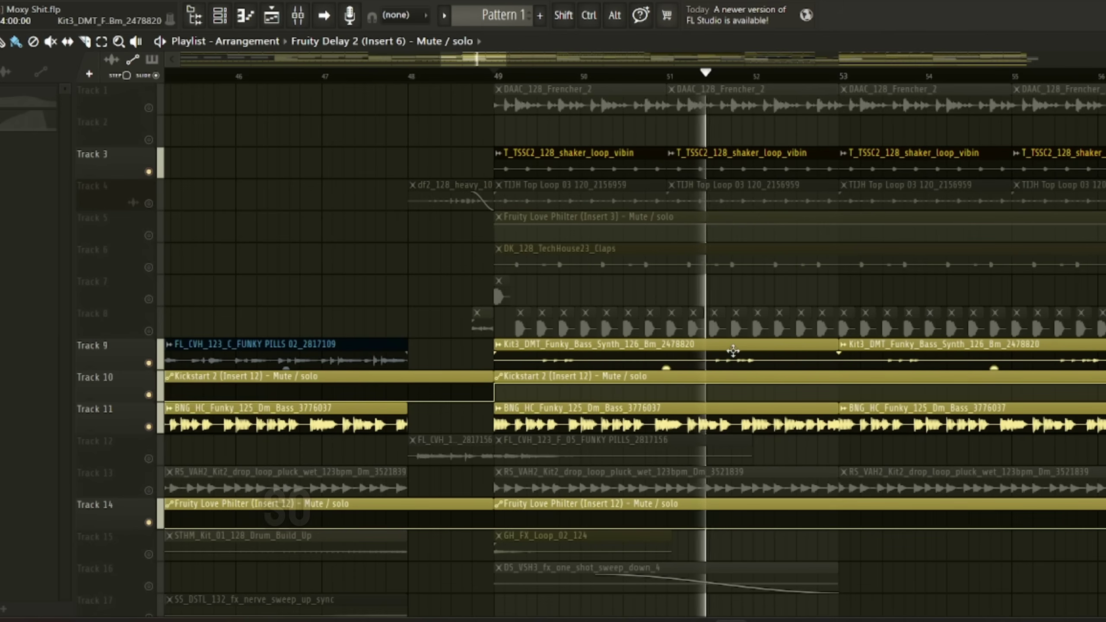
Mute the shaker on Track 3, unmute the kick on tracks 7 and 8 to hear it with the basses, and stop playback.
click(149, 171)
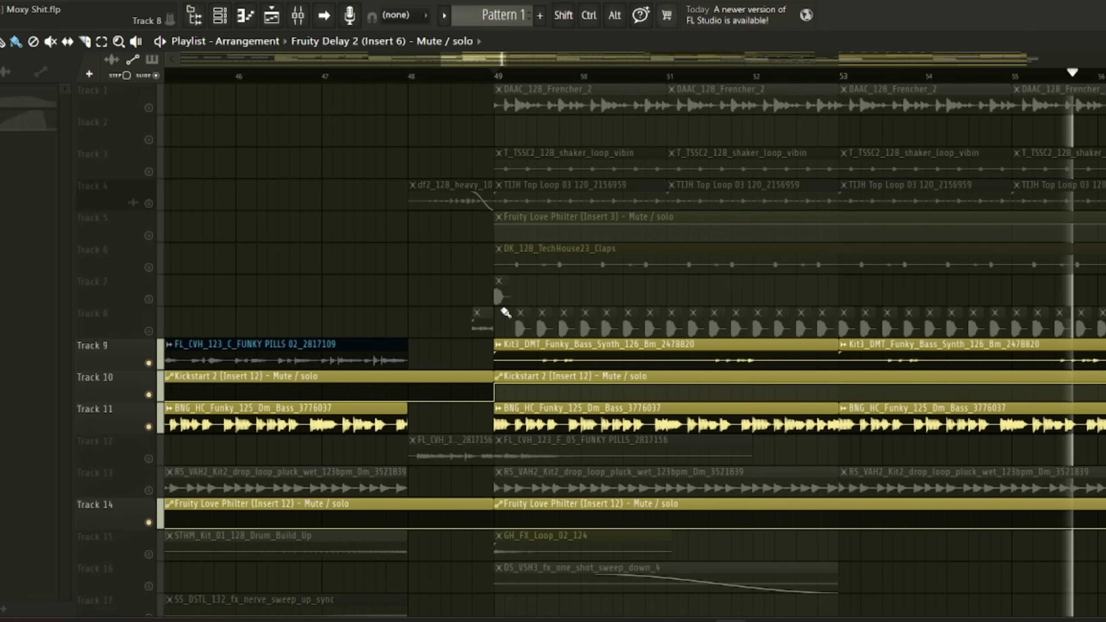
click(149, 299)
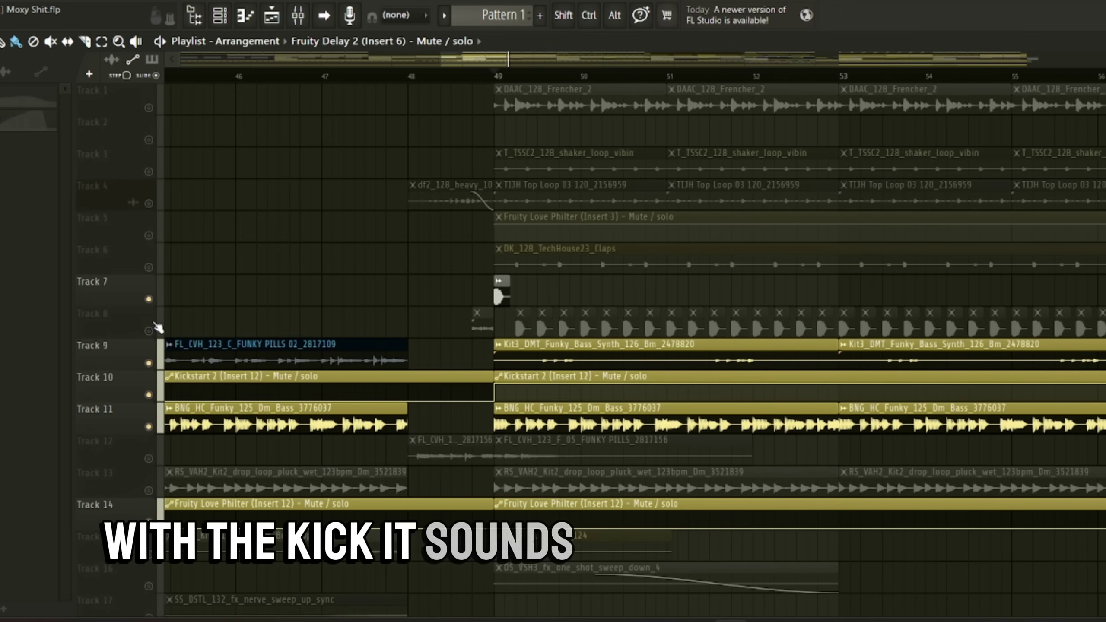
click(149, 330)
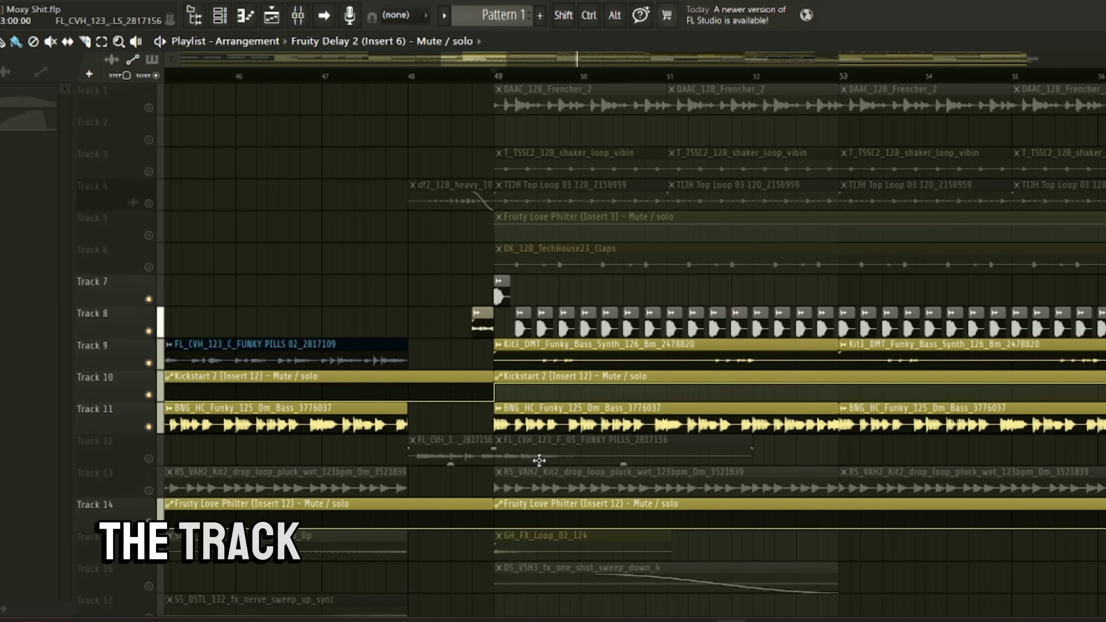
key(space)
Unmute tracks 6, 5, 4, 3 and 1 to restore the drums and loops for the section at bar 49.
scroll(539, 362, down, 6)
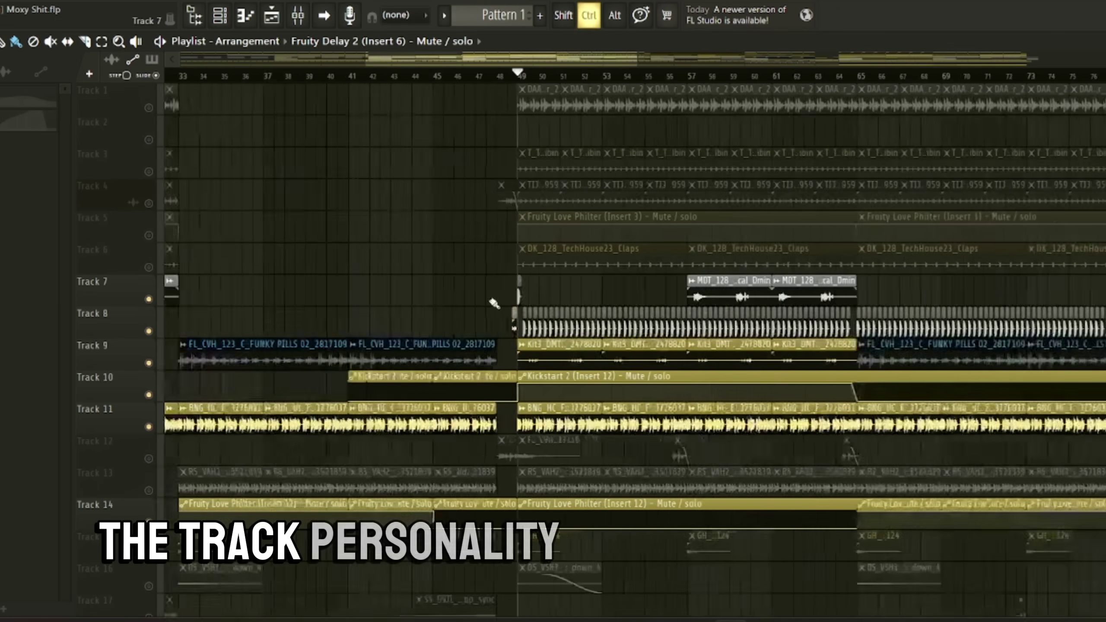
click(149, 267)
click(149, 236)
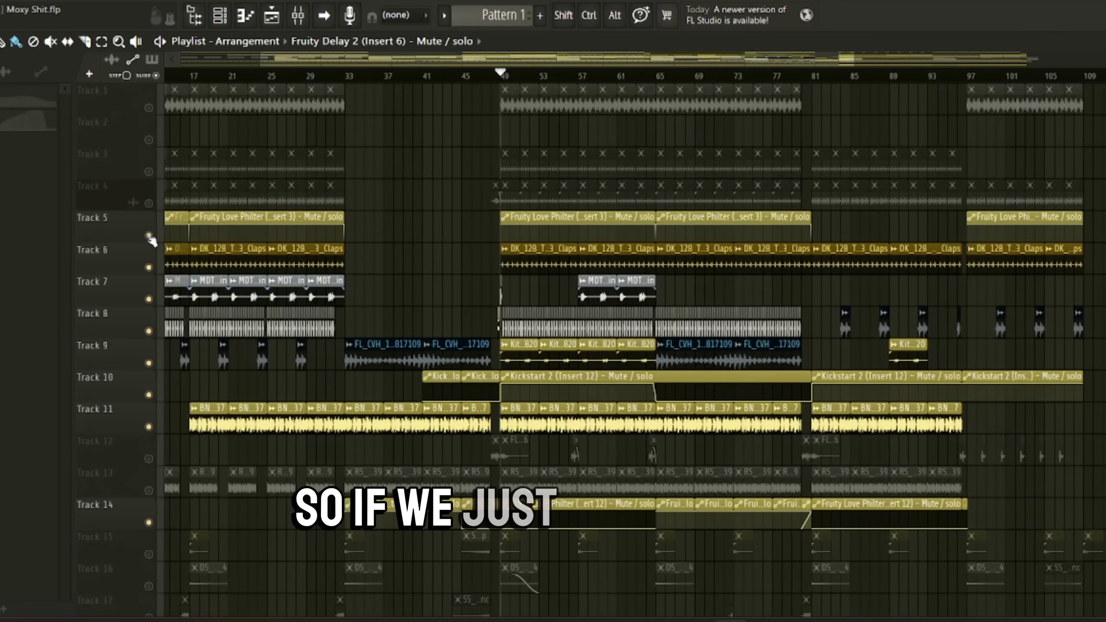
click(149, 203)
click(148, 172)
click(148, 107)
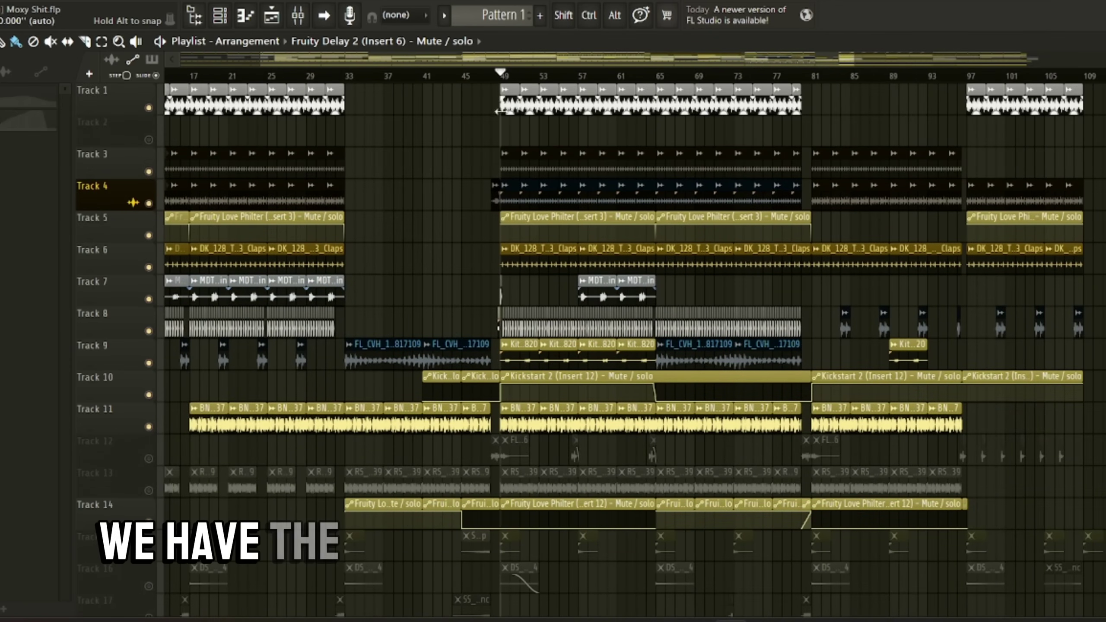
scroll(509, 141, up, 10)
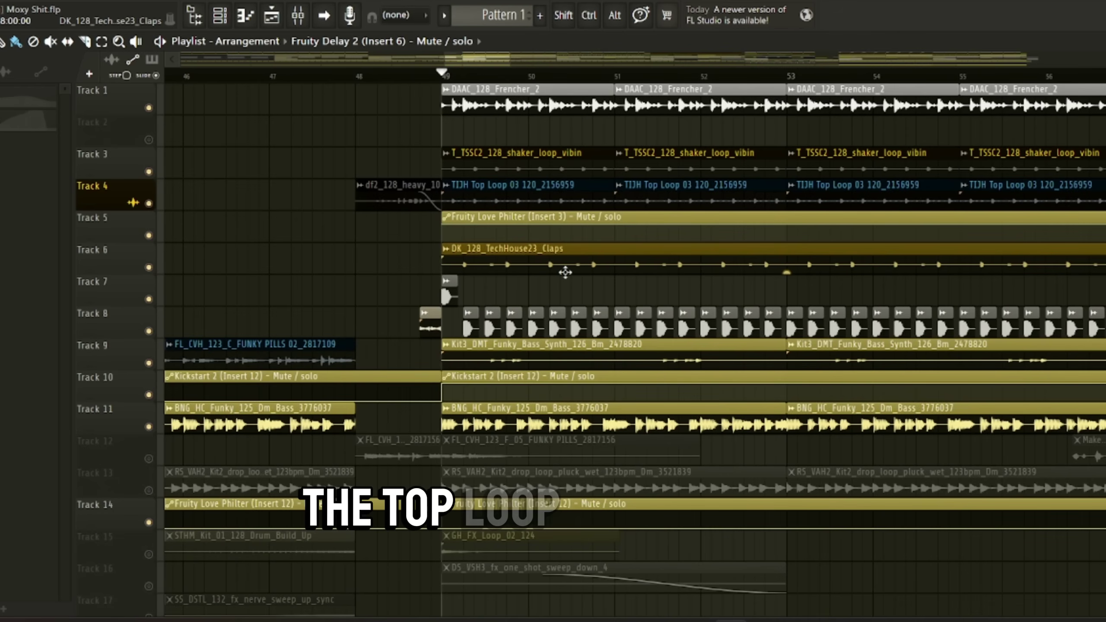
Unmute the effects clips on tracks 15, 16 and 17.
scroll(565, 272, down, 8)
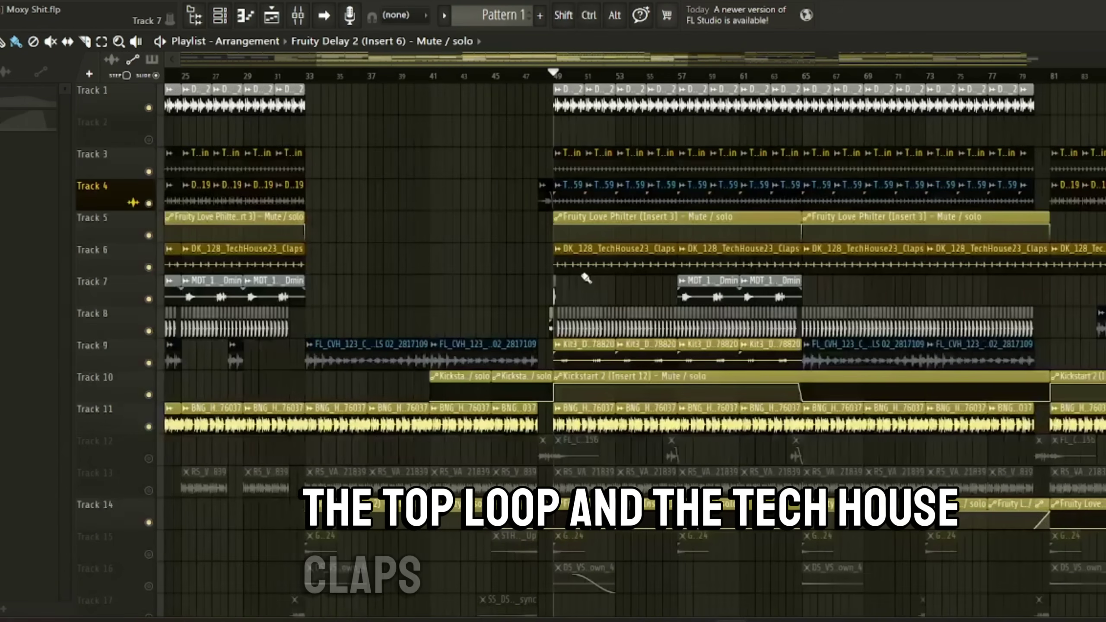
scroll(586, 278, down, 10)
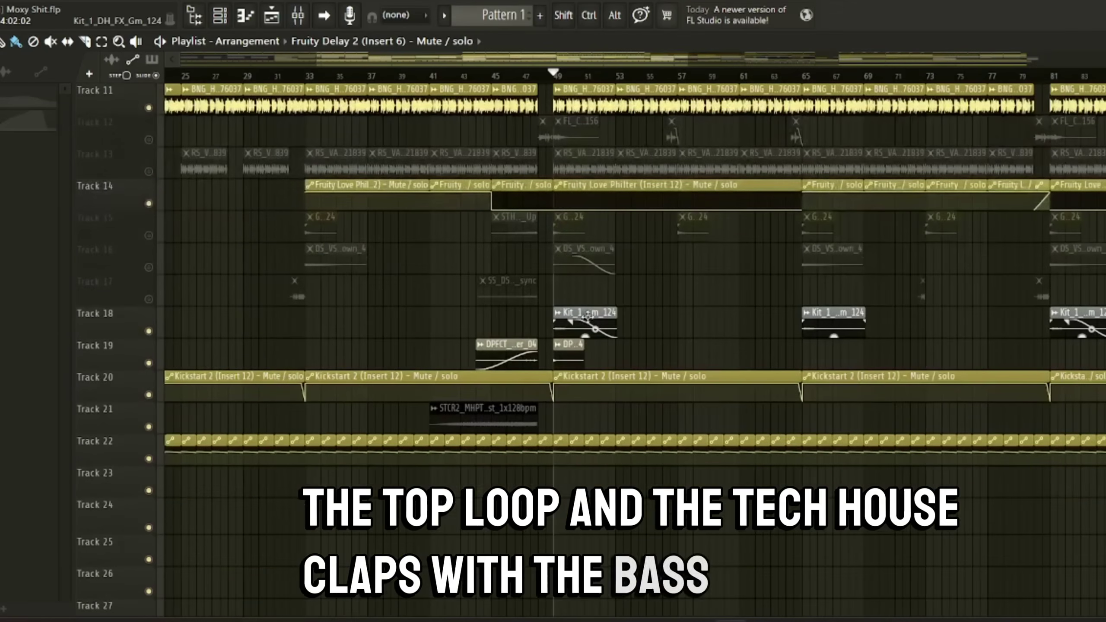
scroll(566, 242, up, 6)
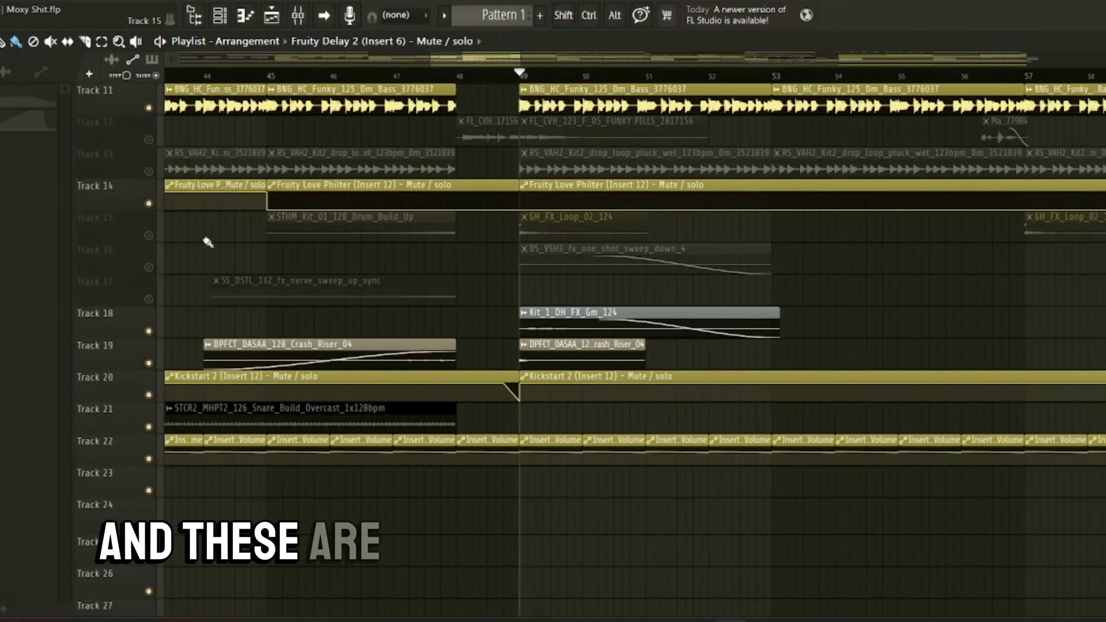
click(149, 236)
click(148, 267)
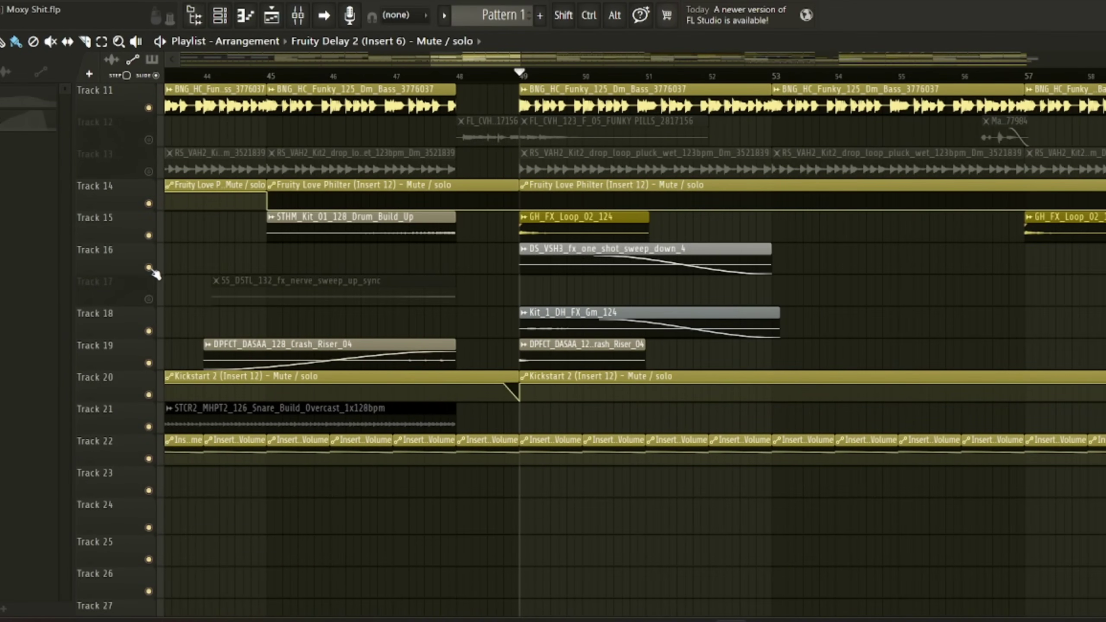
click(149, 299)
Play the arrangement from about bar 41 to hear the build-up and drop with the effects, and stop playback.
scroll(332, 283, down, 6)
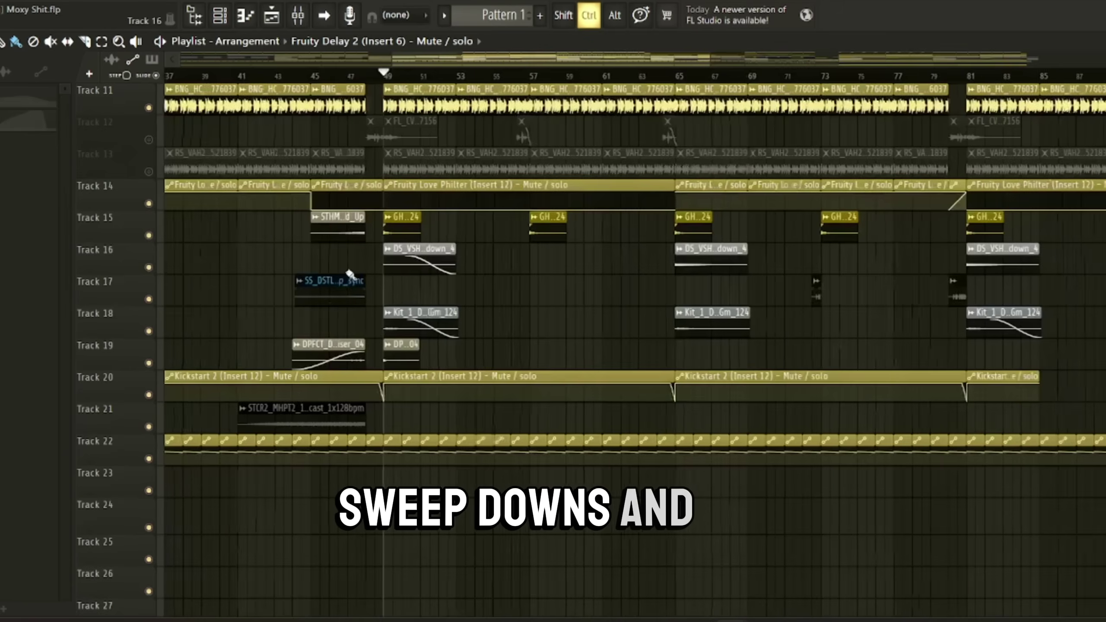
scroll(332, 283, down, 3)
click(405, 74)
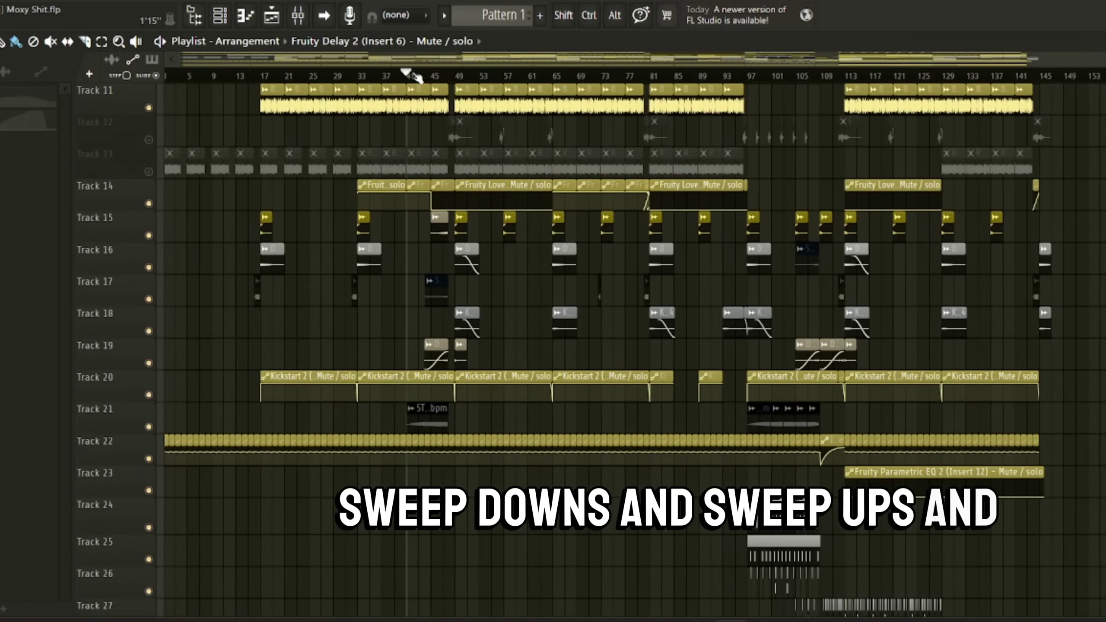
scroll(260, 304, up, 5)
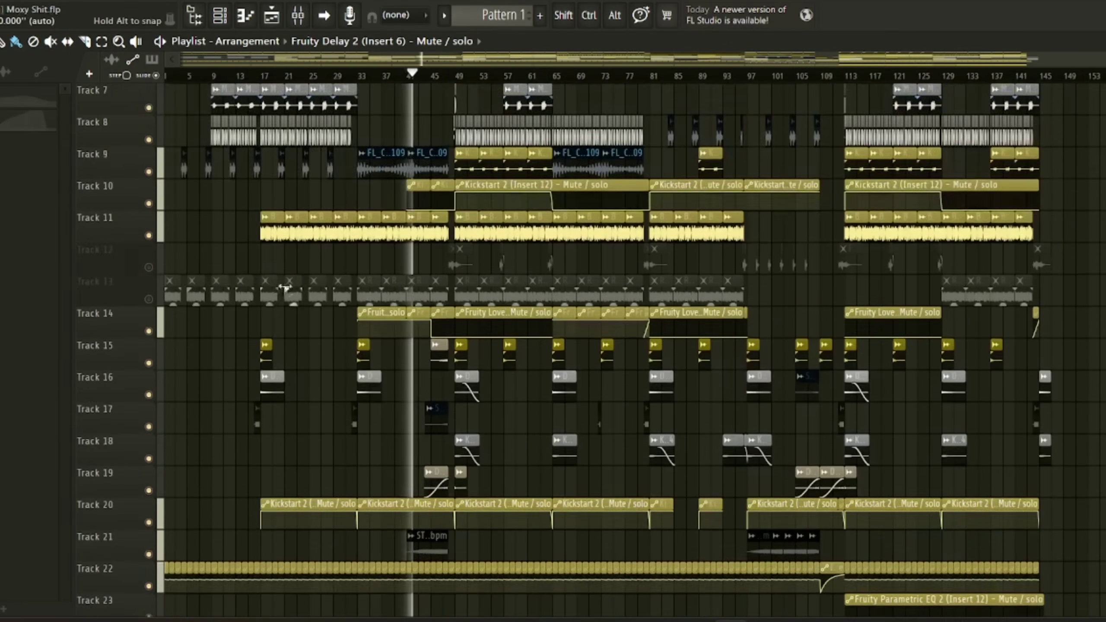
scroll(217, 361, up, 2)
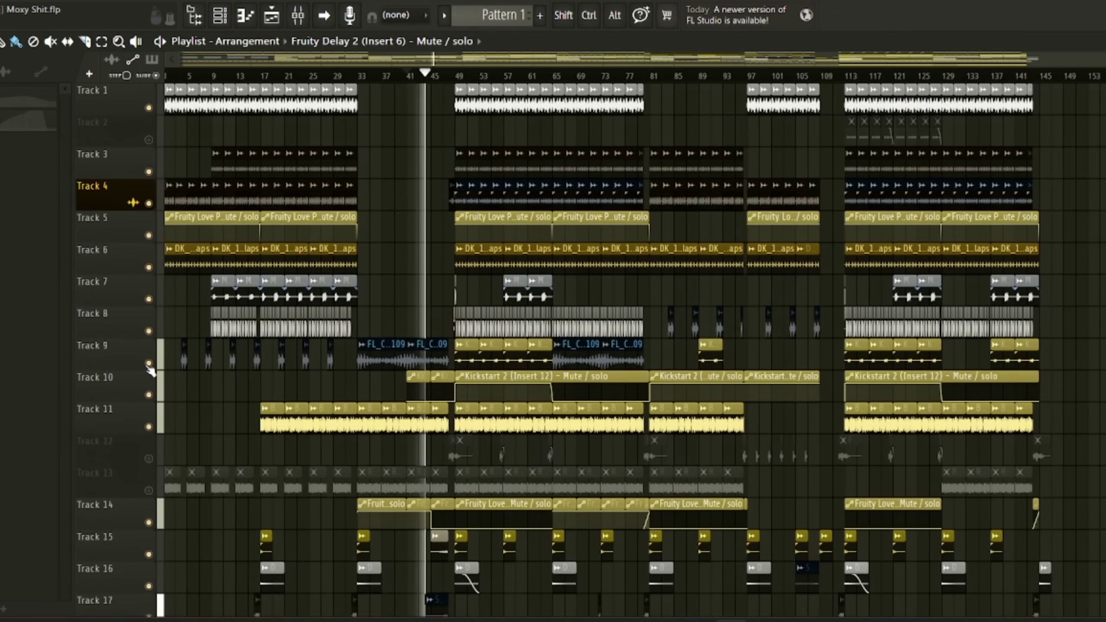
scroll(305, 364, down, 3)
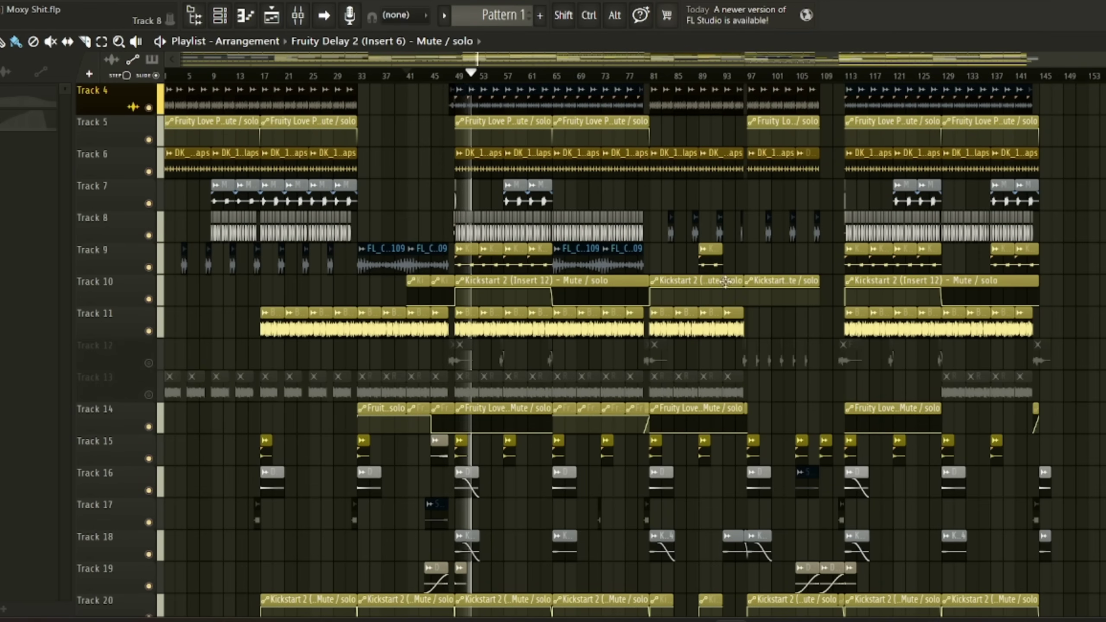
scroll(582, 324, down, 4)
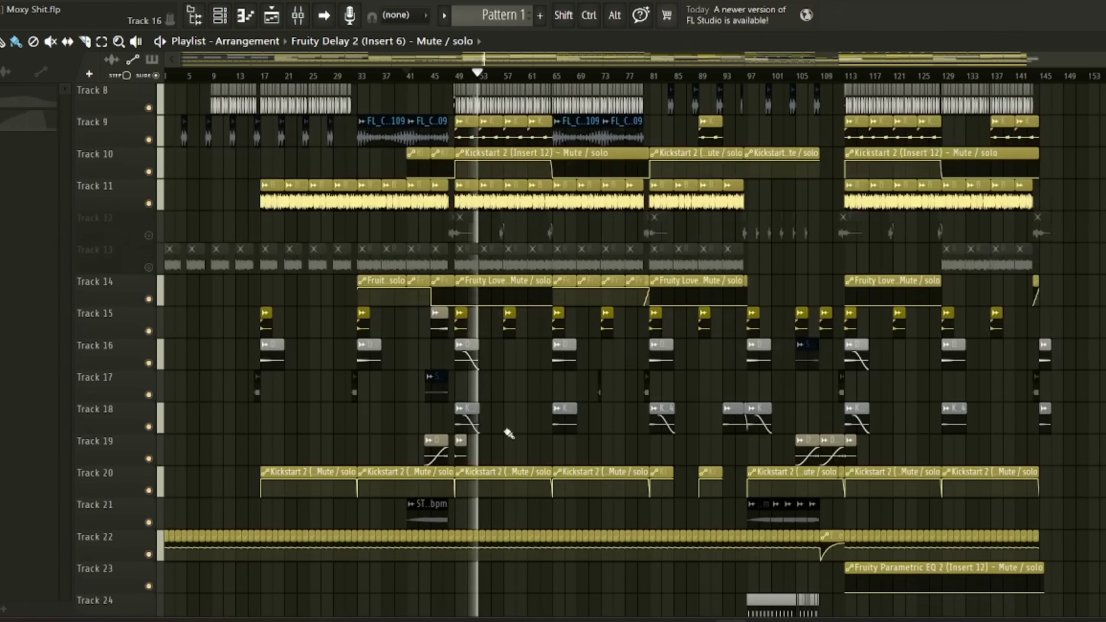
scroll(491, 414, up, 4)
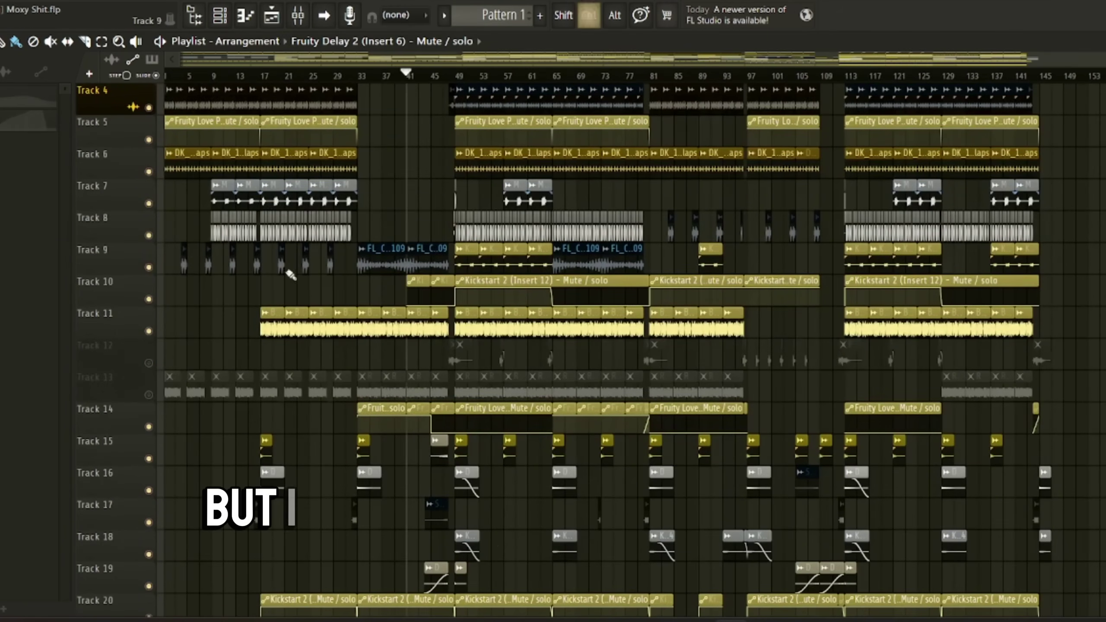
Mute the clips on Track 9 and unmute the pluck loop on Track 13.
scroll(290, 275, up, 5)
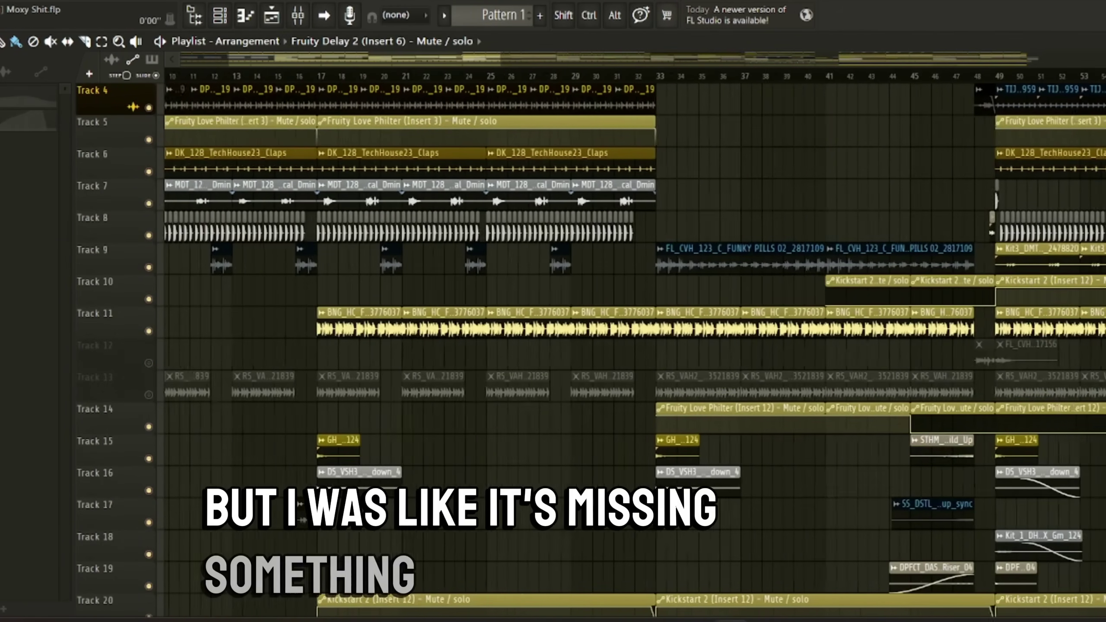
scroll(632, 349, left, 3)
click(149, 268)
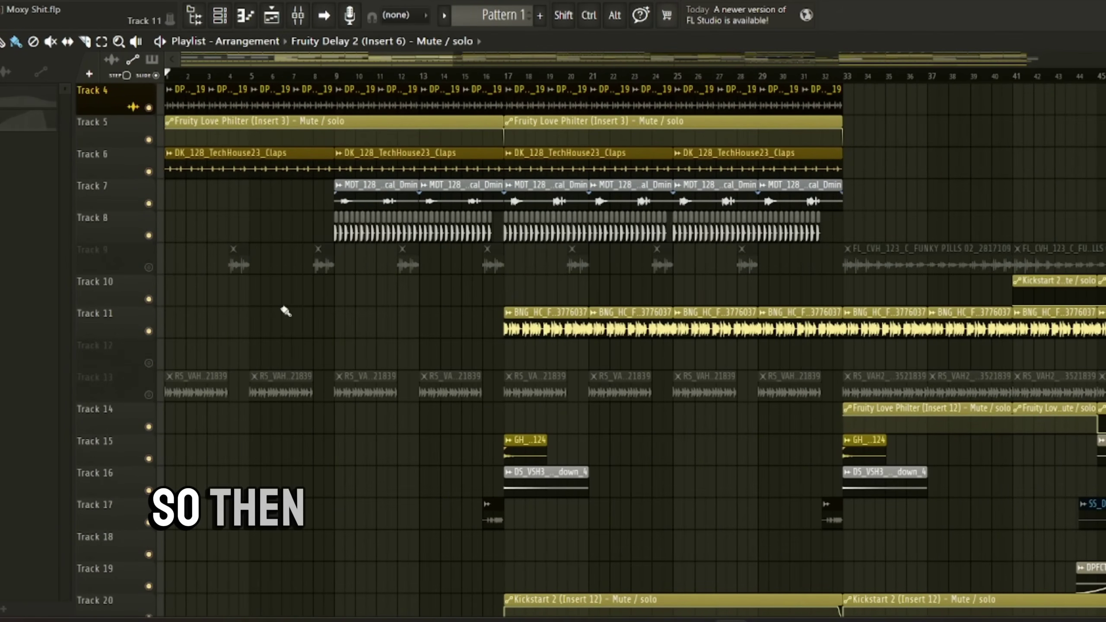
scroll(363, 309, up, 3)
scroll(305, 322, down, 4)
scroll(278, 328, down, 1)
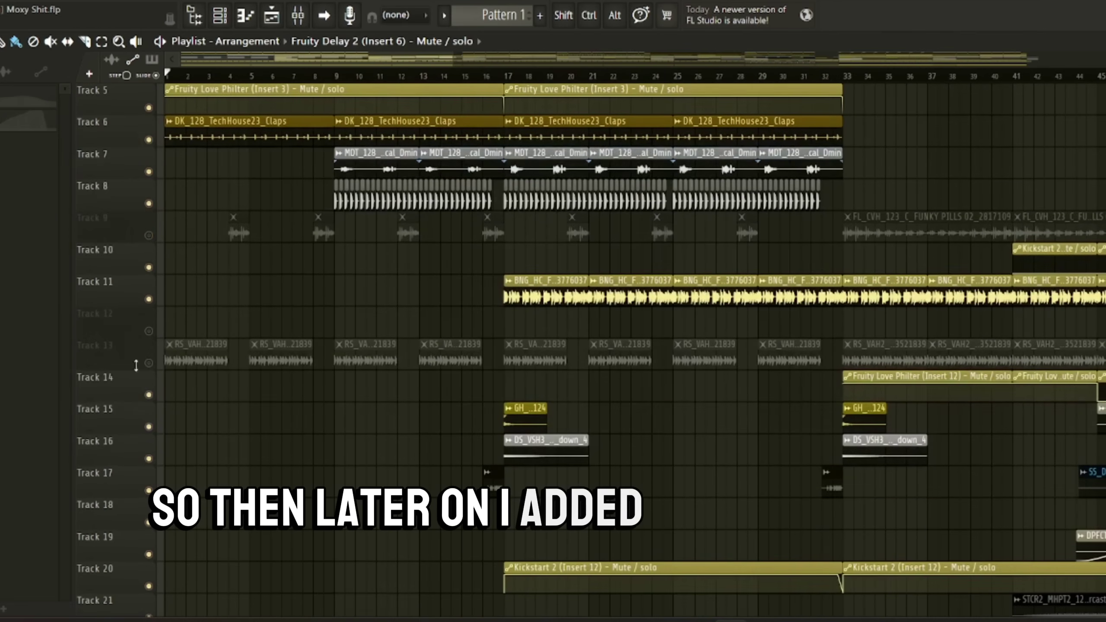
click(149, 365)
Show the effects chain on mixer Insert 12 used by the pluck loop, and return to the playlist.
scroll(333, 339, down, 5)
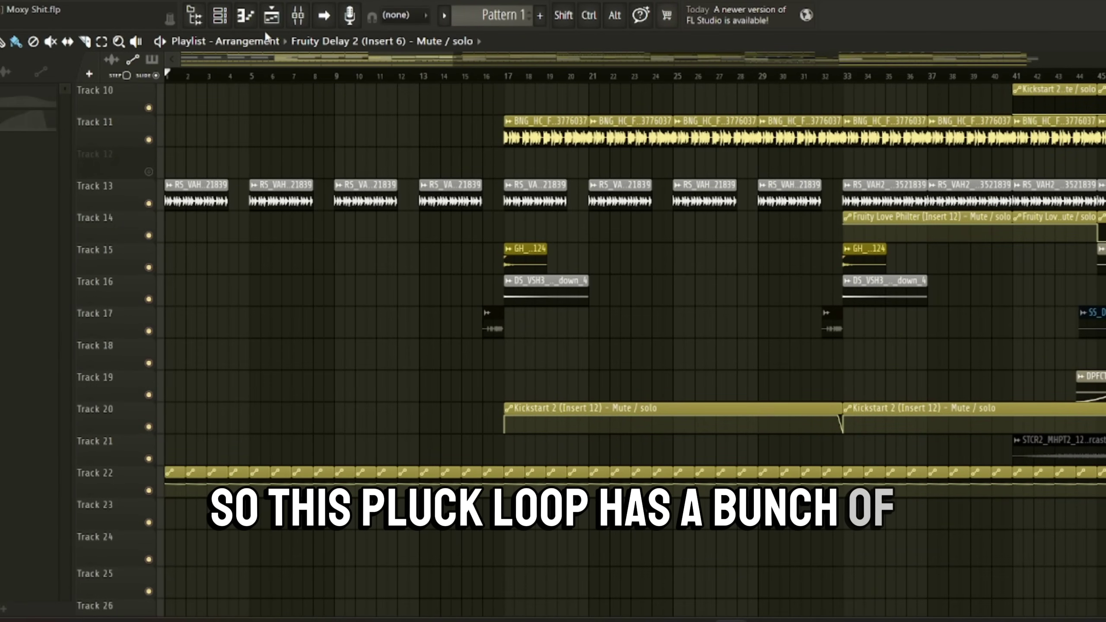
click(298, 15)
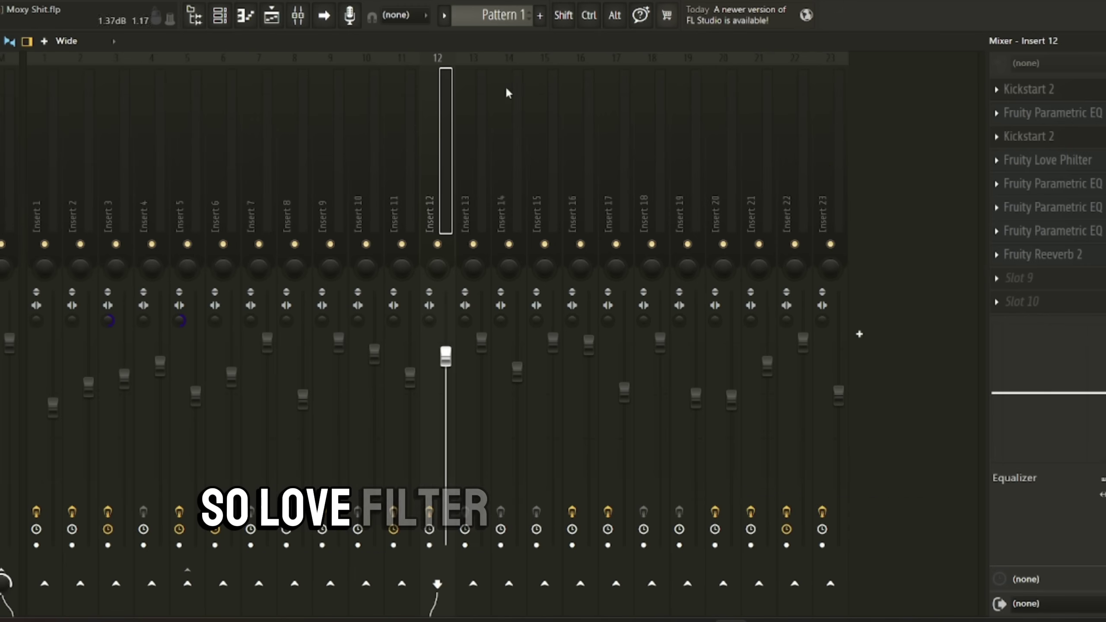
click(271, 15)
Mute the drums and loops on tracks 6, 4, 1, 3, 8 and 7.
scroll(253, 226, up, 4)
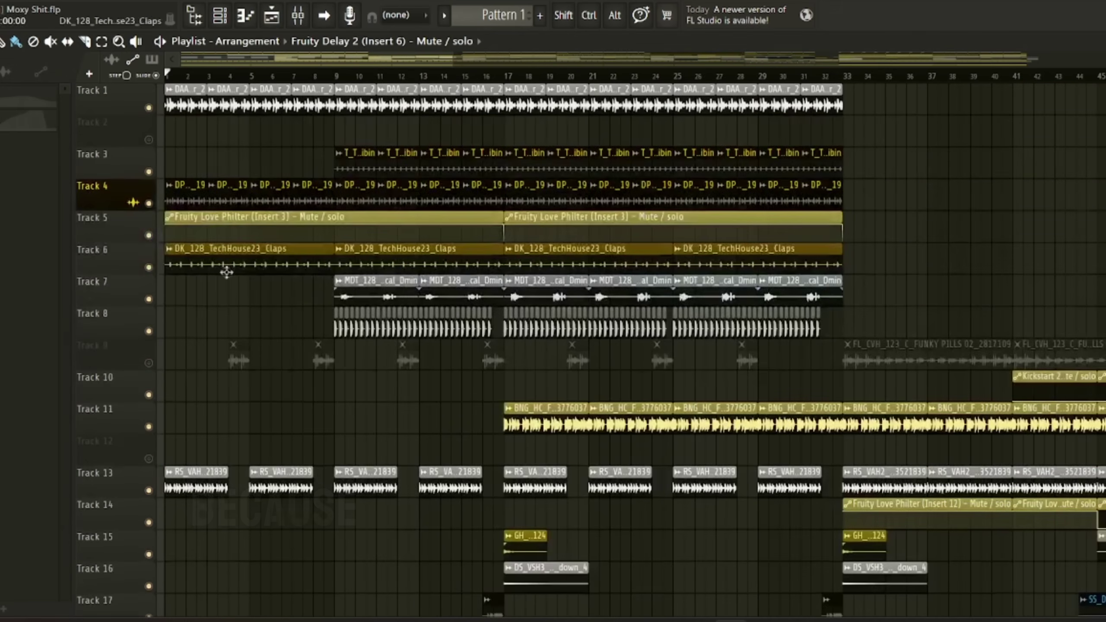
click(149, 267)
click(148, 203)
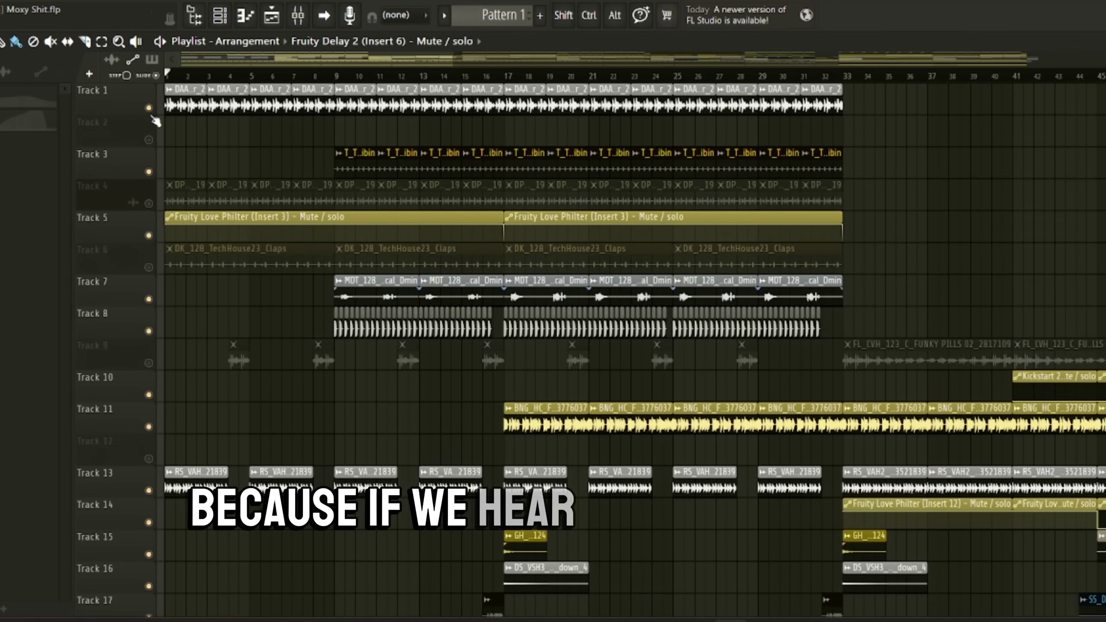
click(149, 108)
click(149, 171)
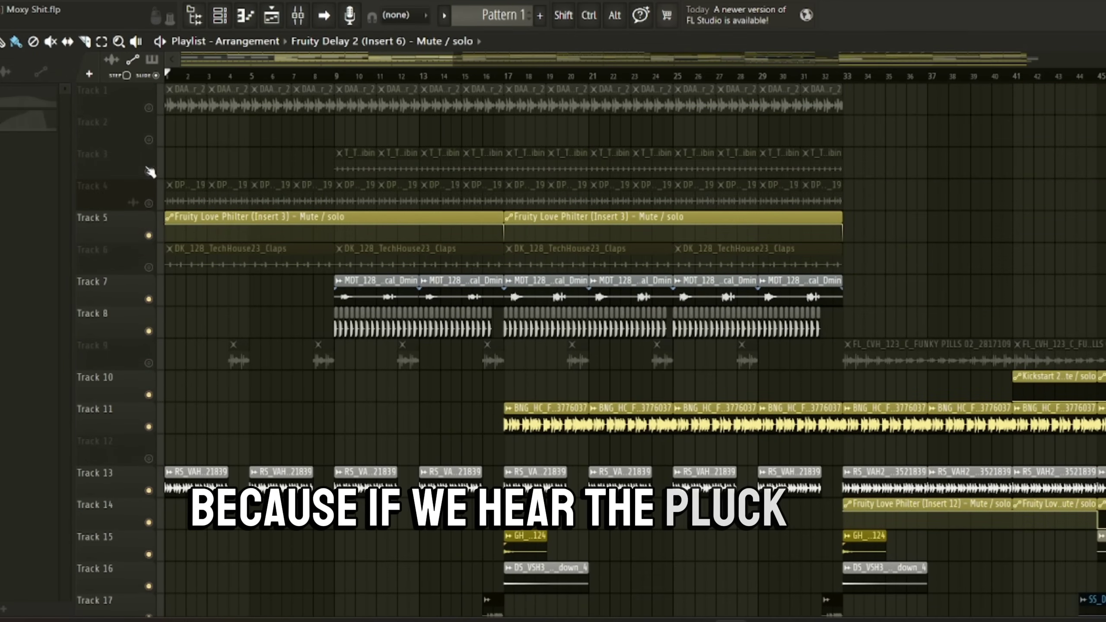
click(149, 331)
click(148, 299)
Mute the bass on Track 11 and play the Track 13 pluck loop from bar 45, stopping around bar 48.
scroll(681, 481, down, 3)
scroll(682, 482, right, 6)
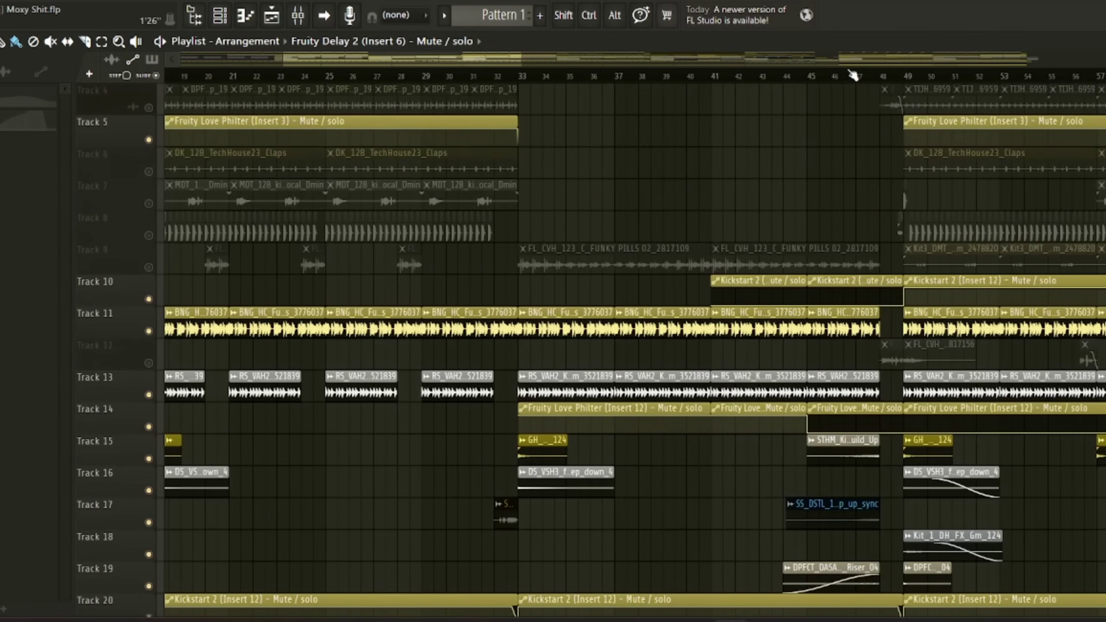
click(843, 77)
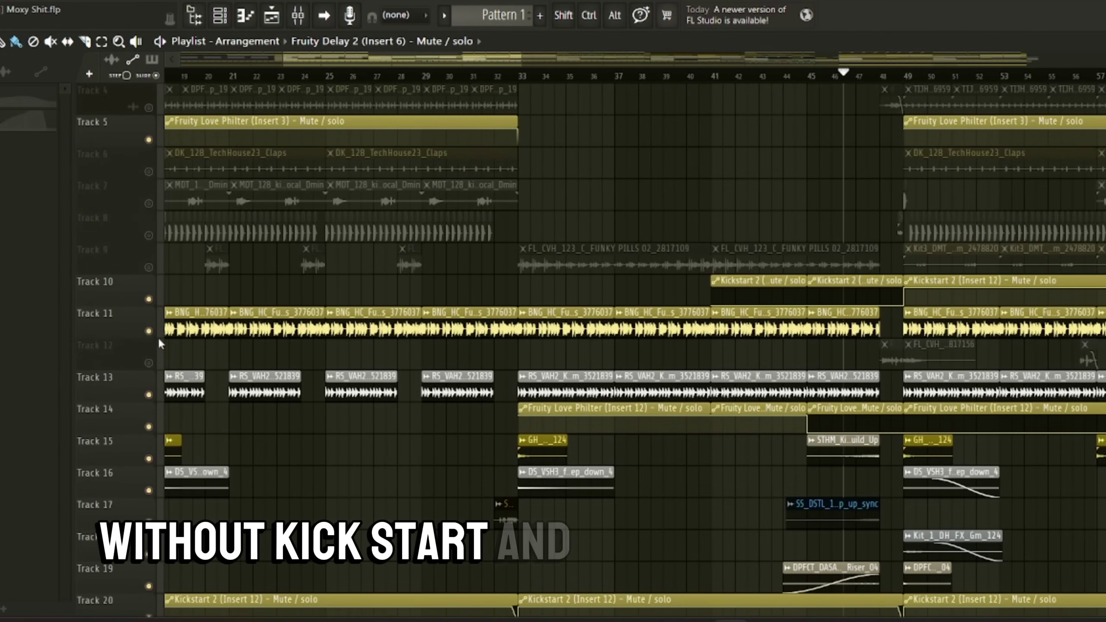
click(149, 330)
scroll(168, 376, down, 4)
scroll(175, 379, up, 3)
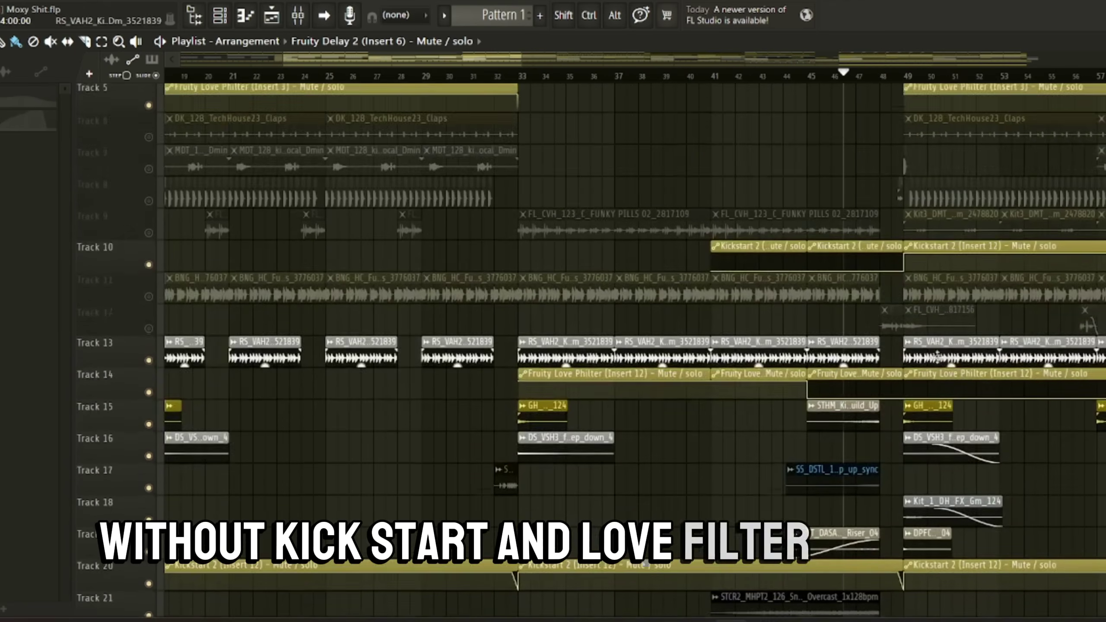
scroll(938, 356, up, 5)
click(622, 78)
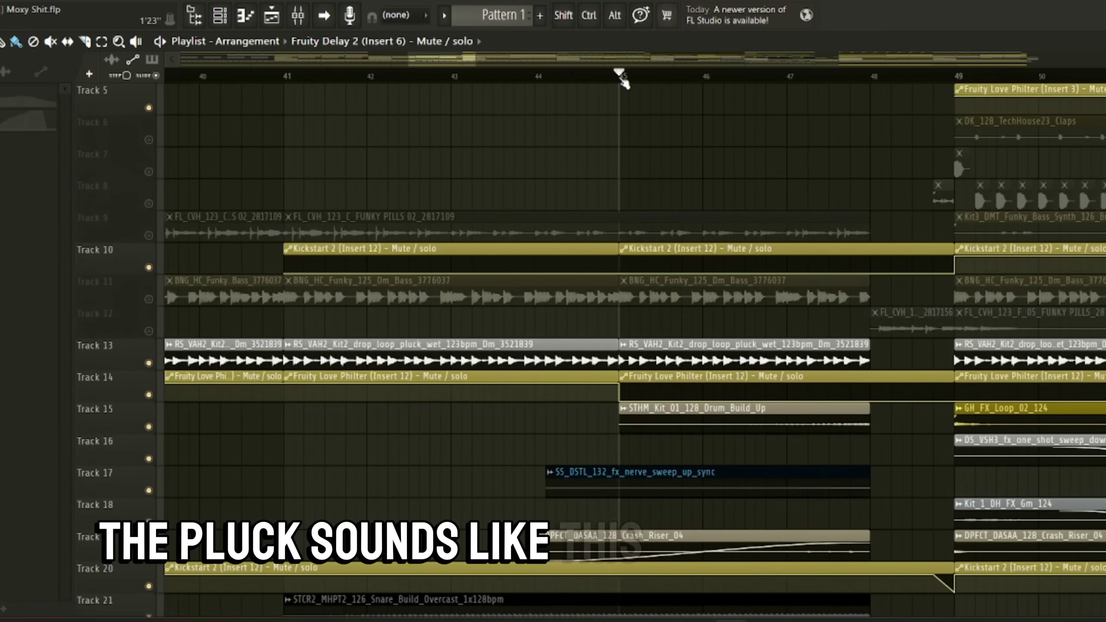
scroll(731, 446, down, 6)
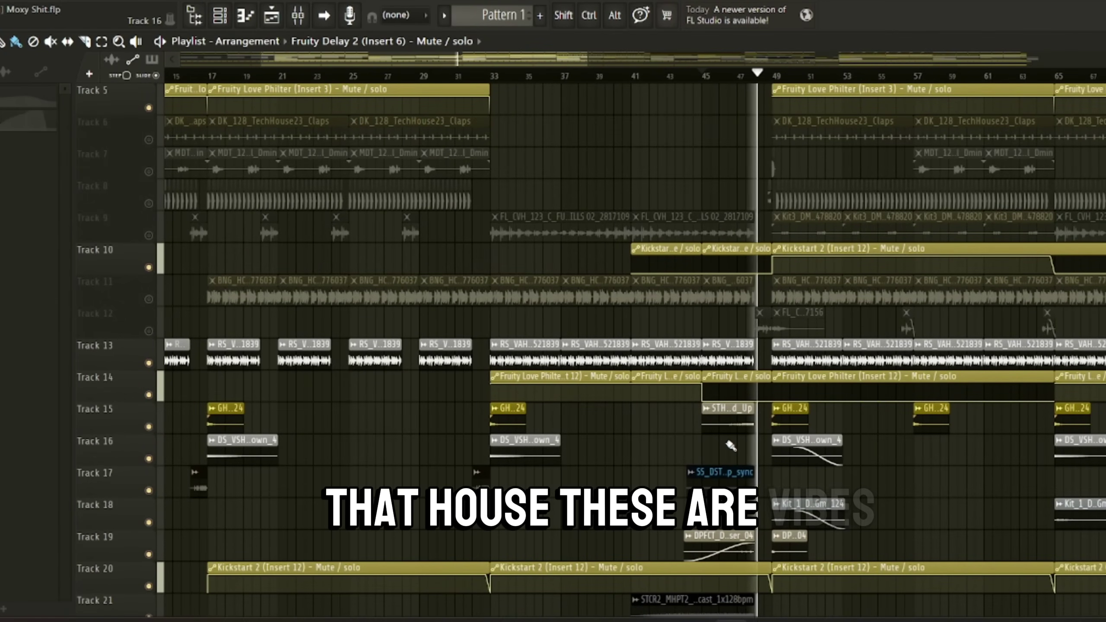
key(space)
Play the pluck loop from the start of the arrangement and stop playback.
key(Home)
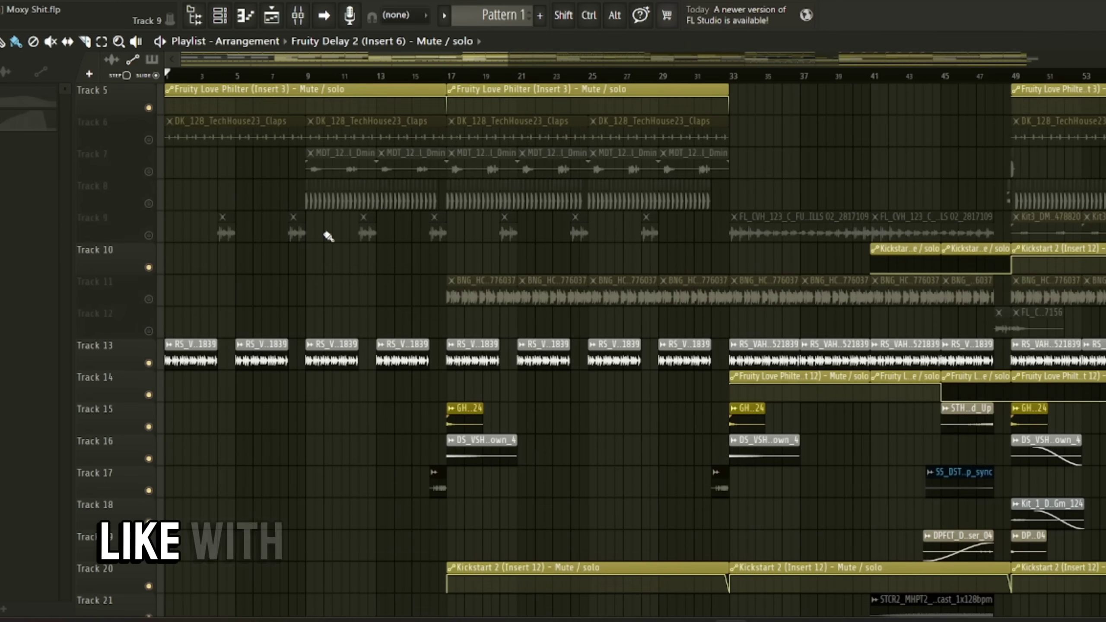
key(space)
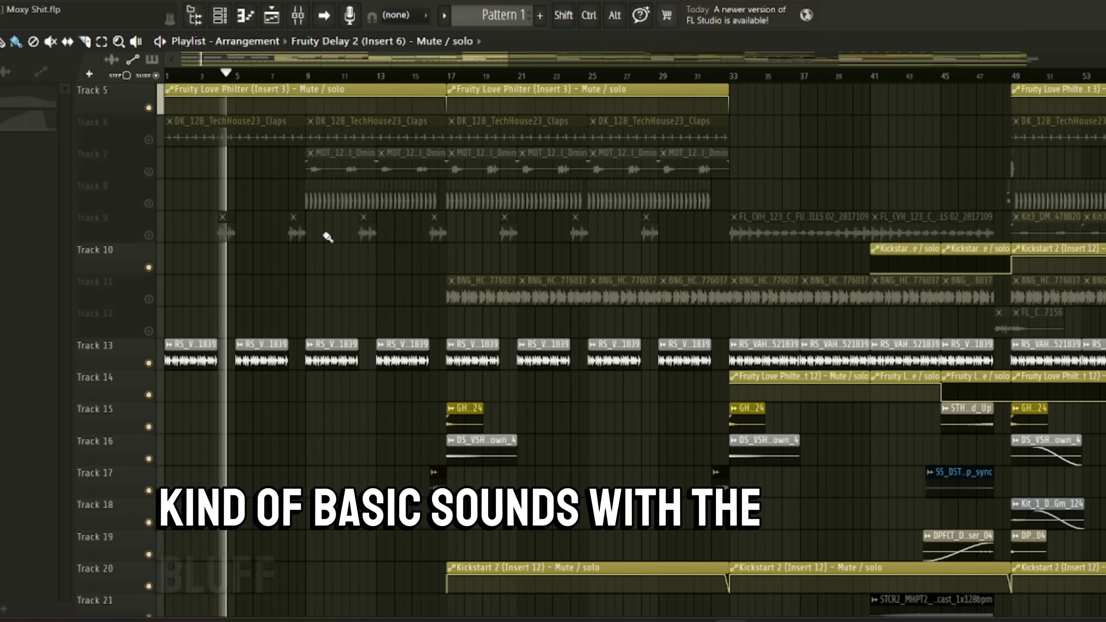
key(space)
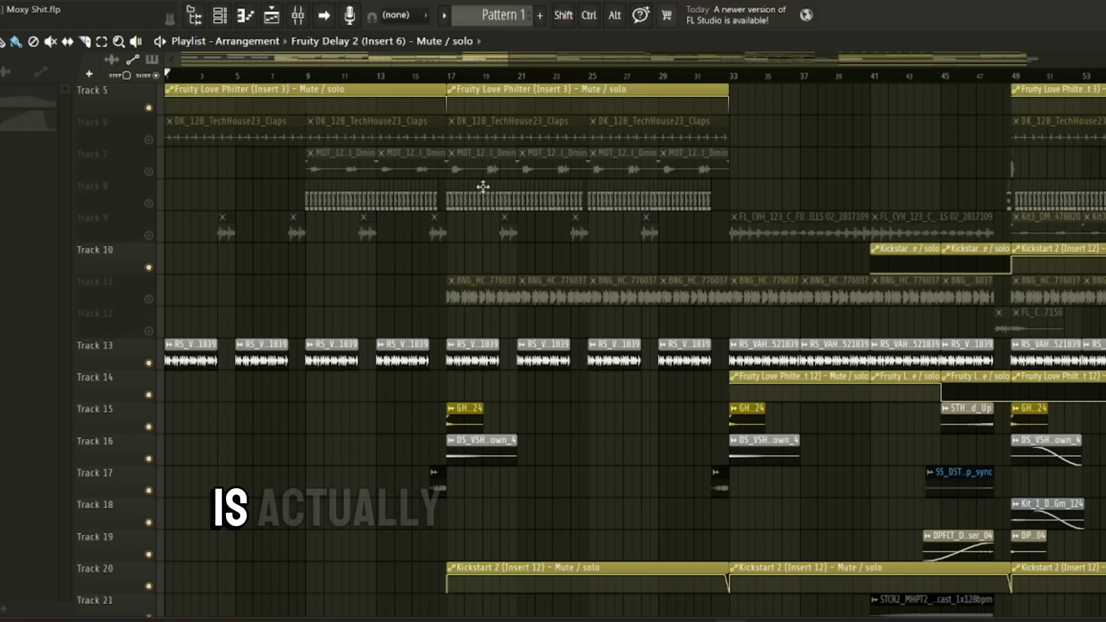
Examine the pluck clips on Track 13 and their modulation clips across the whole arrangement.
scroll(444, 277, up, 4)
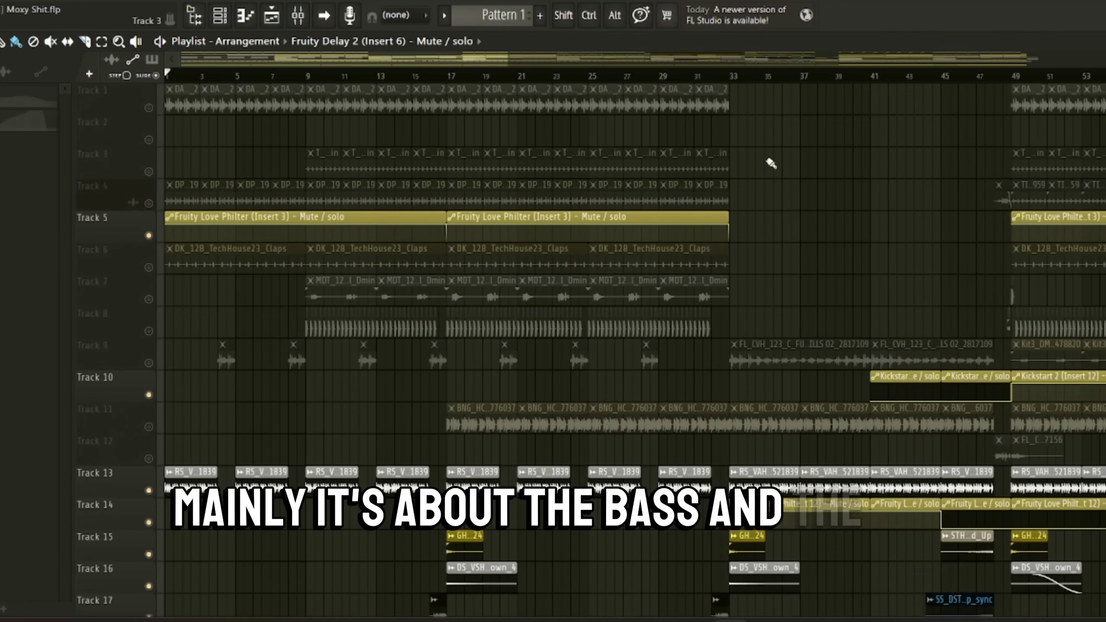
scroll(771, 163, down, 5)
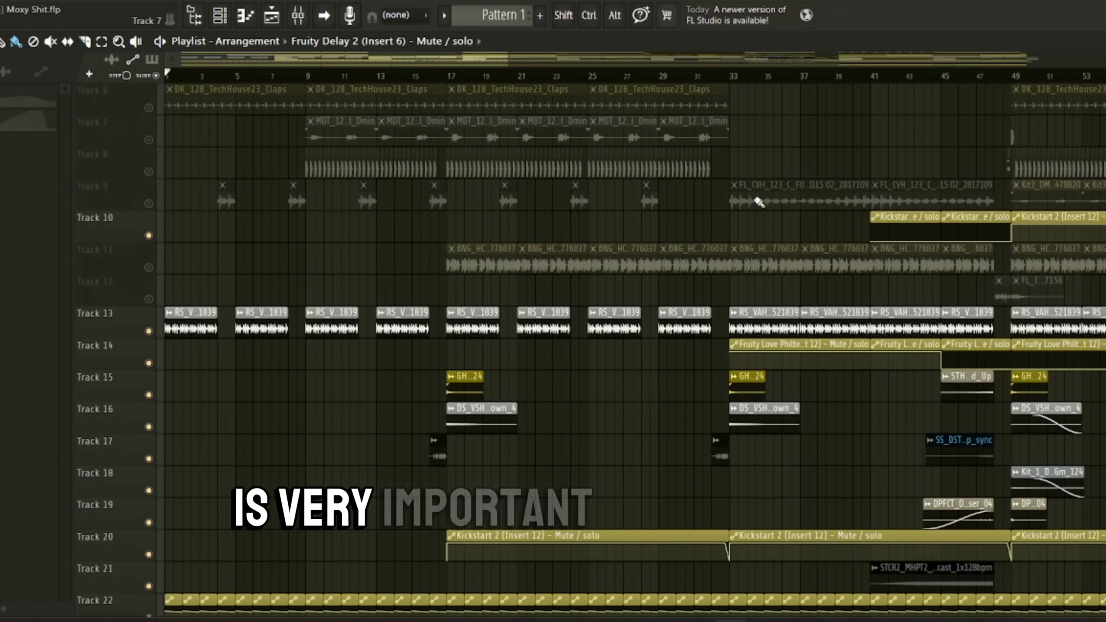
scroll(188, 306, down, 4)
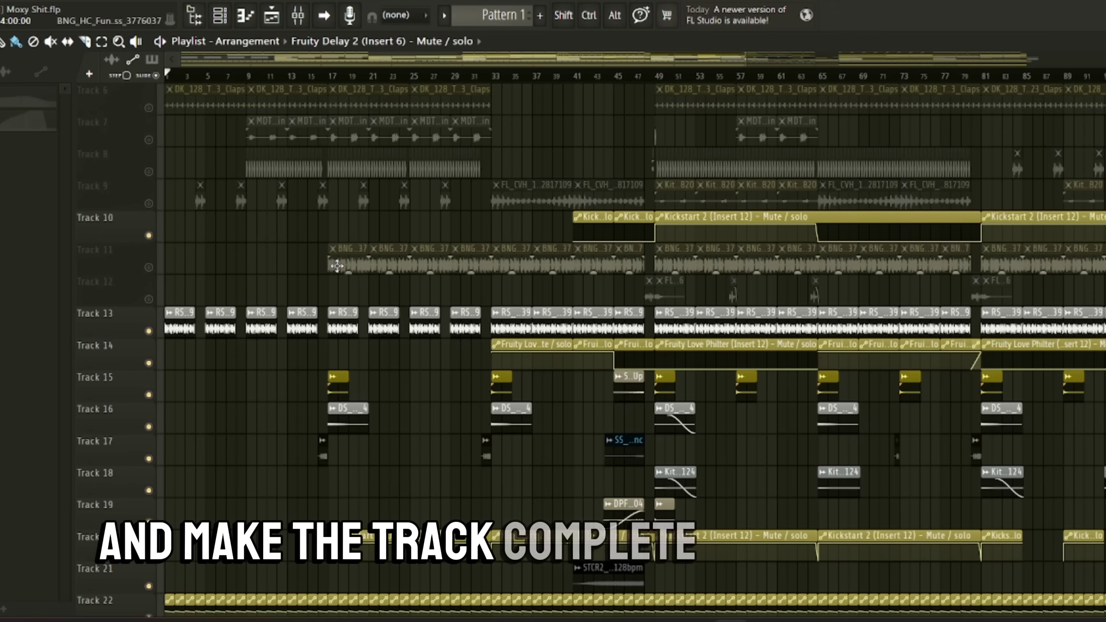
scroll(337, 266, down, 1)
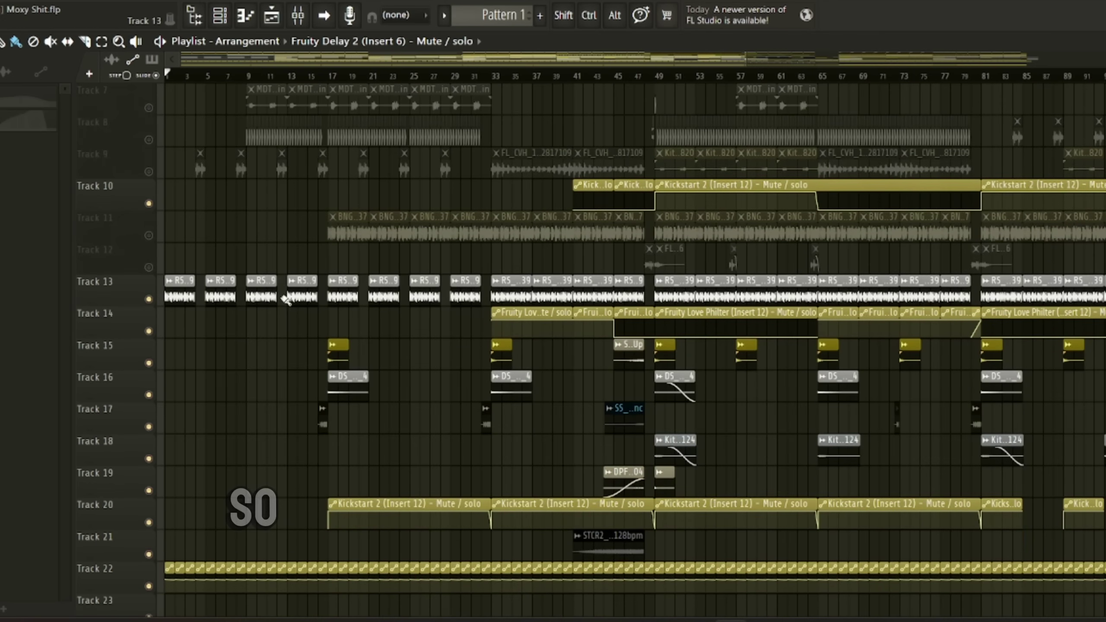
ctrl+scroll(643, 343, down, 2)
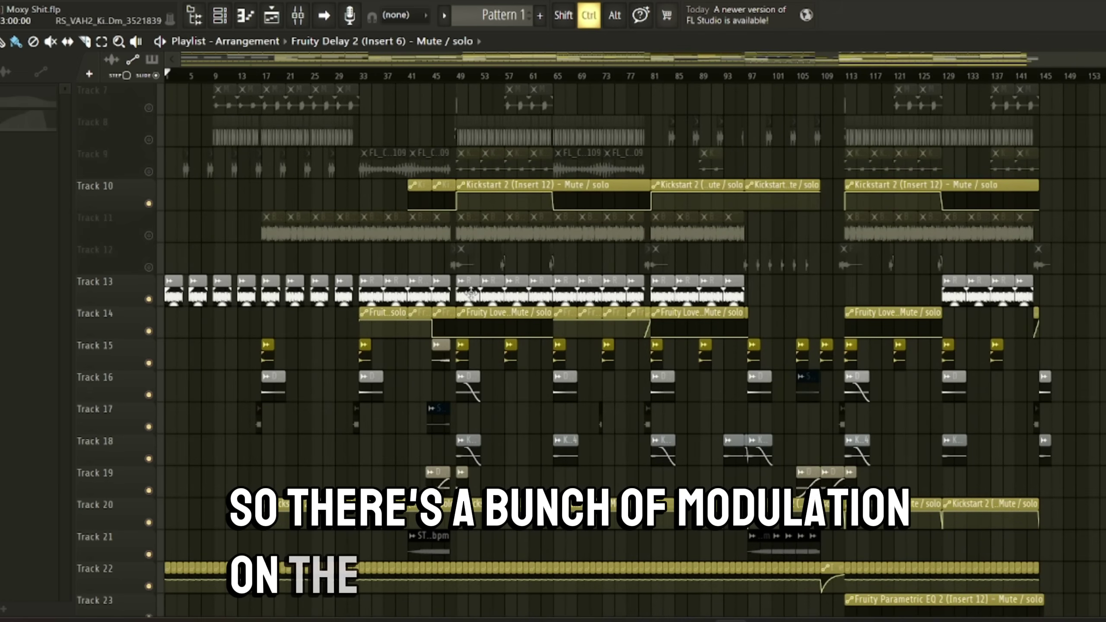
ctrl+scroll(93, 349, up, 2)
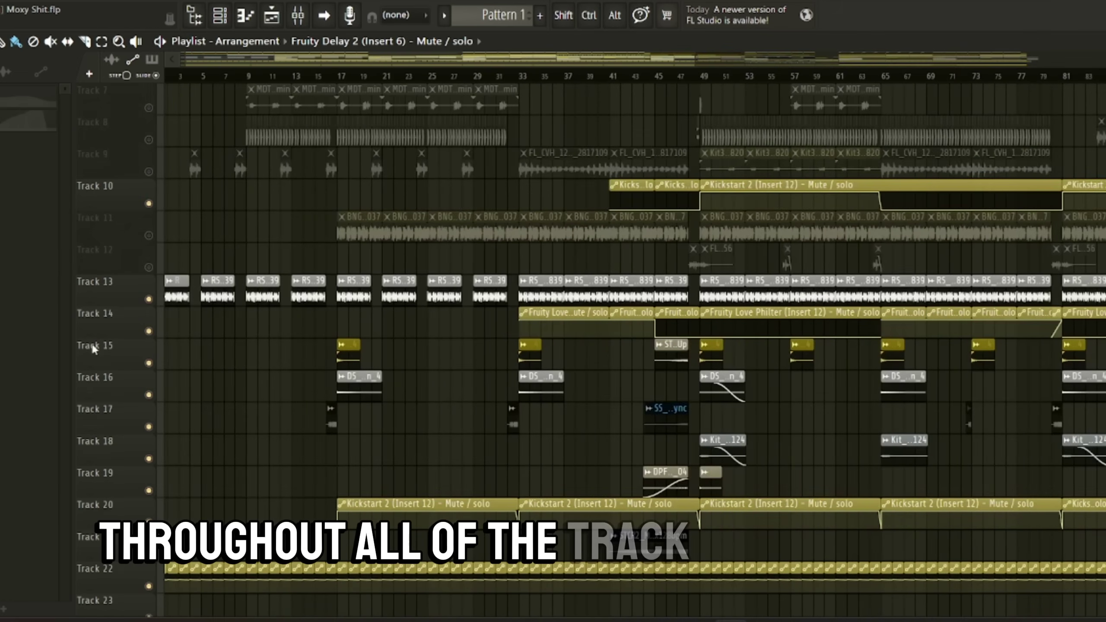
ctrl+scroll(213, 346, down, 2)
Unmute the bass on Track 11 and the FUNKY PILLS clips on tracks 12 and 9.
click(149, 236)
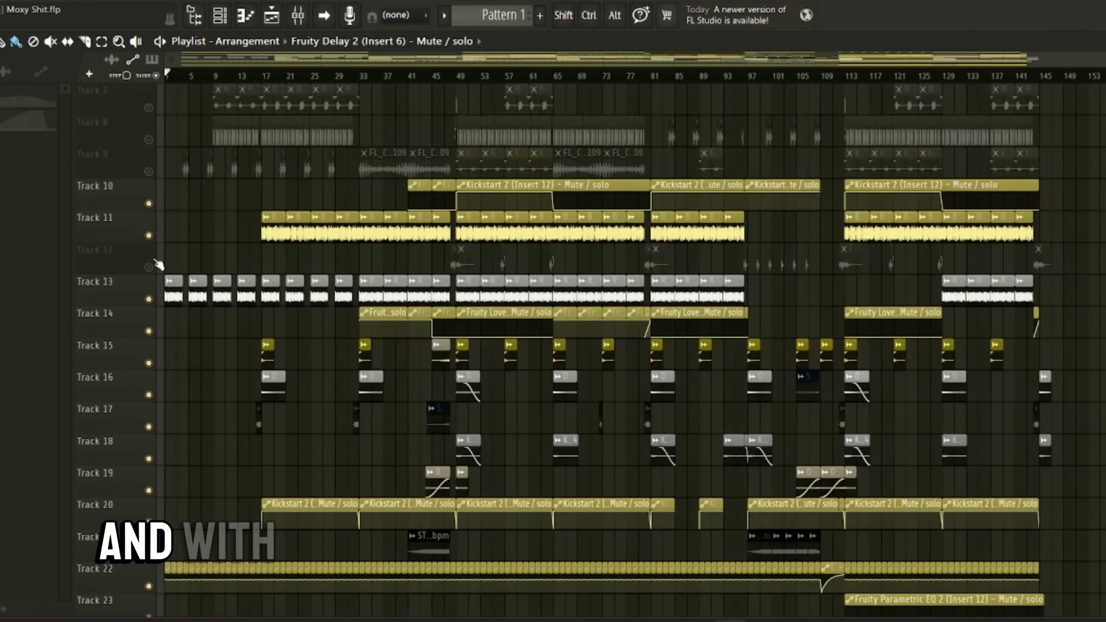
click(149, 267)
scroll(149, 279, up, 4)
click(148, 299)
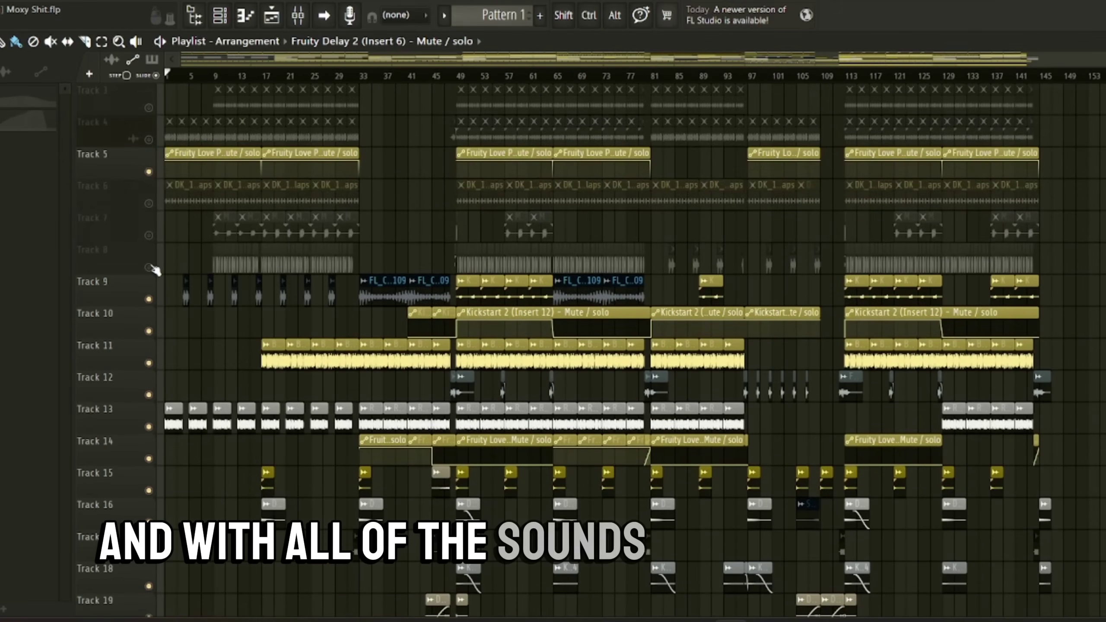
Unmute the drums and loops on tracks 8, 7, 6, 4, 3 and 1.
click(148, 266)
click(149, 236)
click(149, 203)
click(149, 139)
click(149, 108)
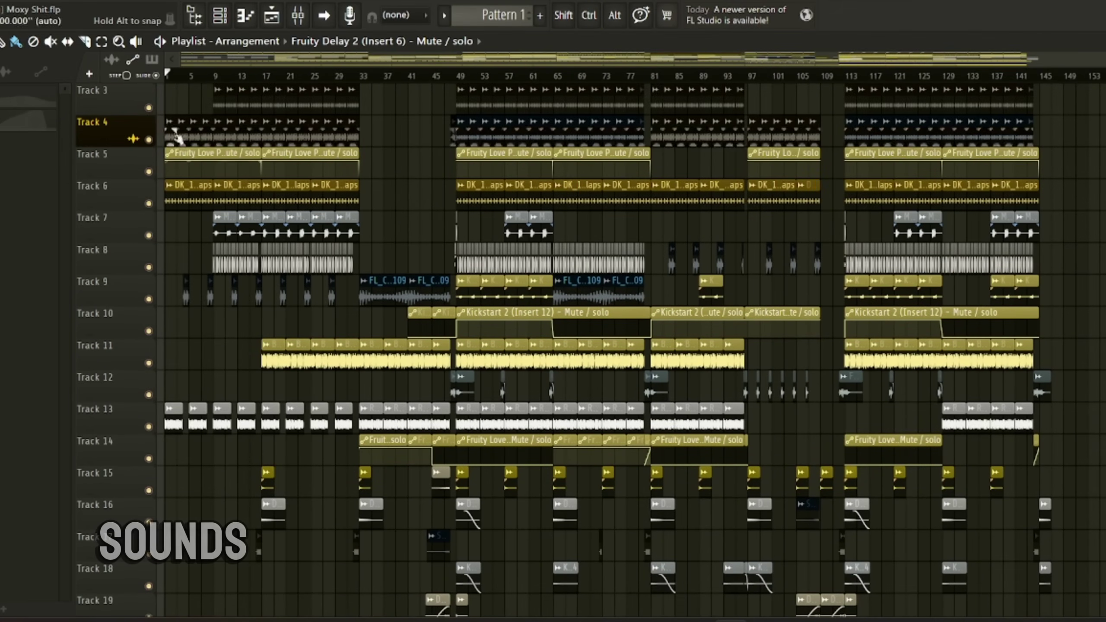
scroll(176, 137, up, 2)
click(149, 107)
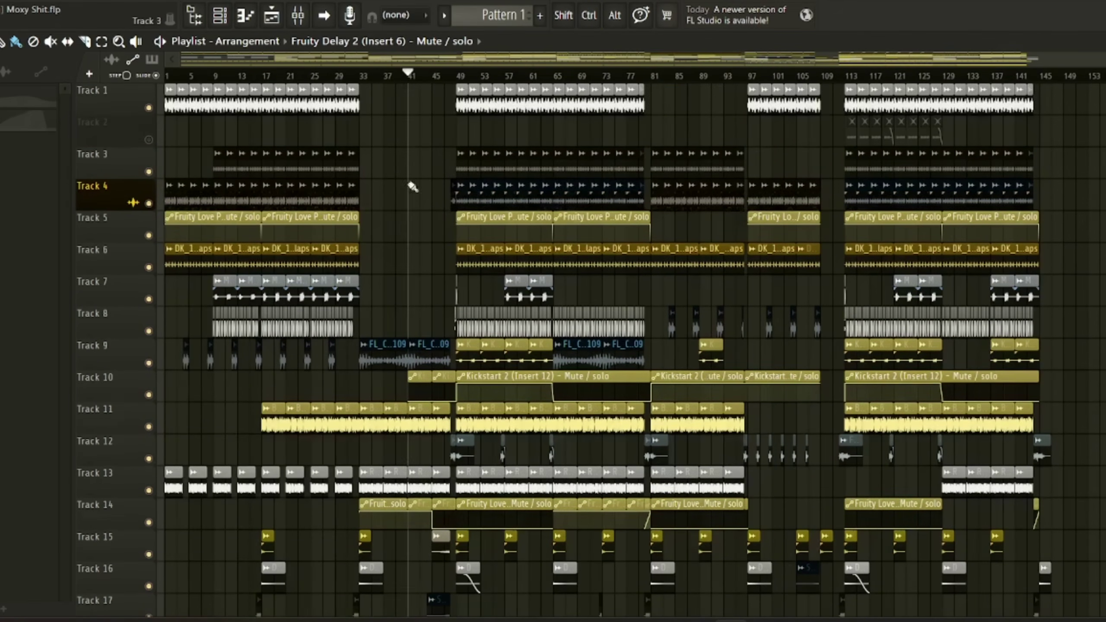
Play the full arrangement from bar 41 through the build-up into the drop at bar 49, and stop playback.
scroll(412, 240, down, 10)
key(space)
scroll(423, 204, up, 5)
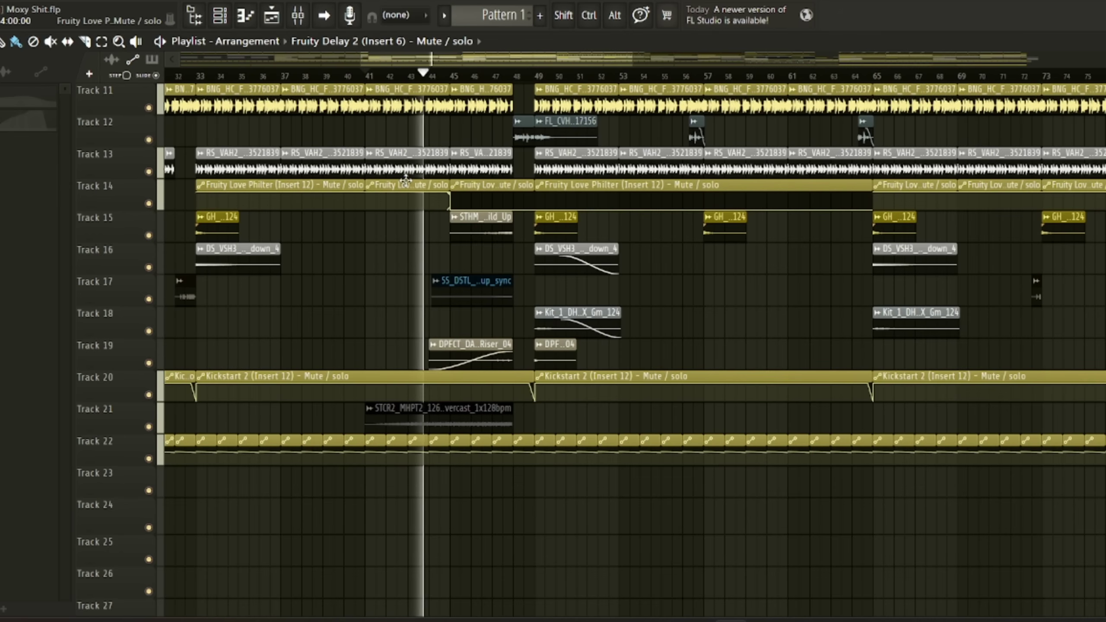
scroll(473, 226, up, 4)
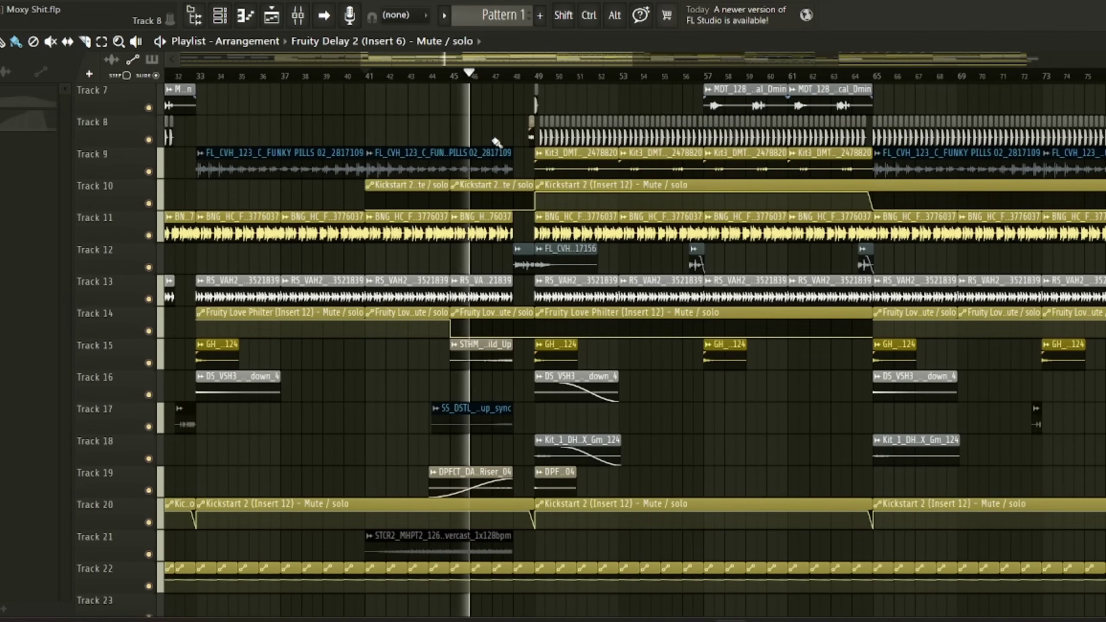
scroll(462, 215, up, 3)
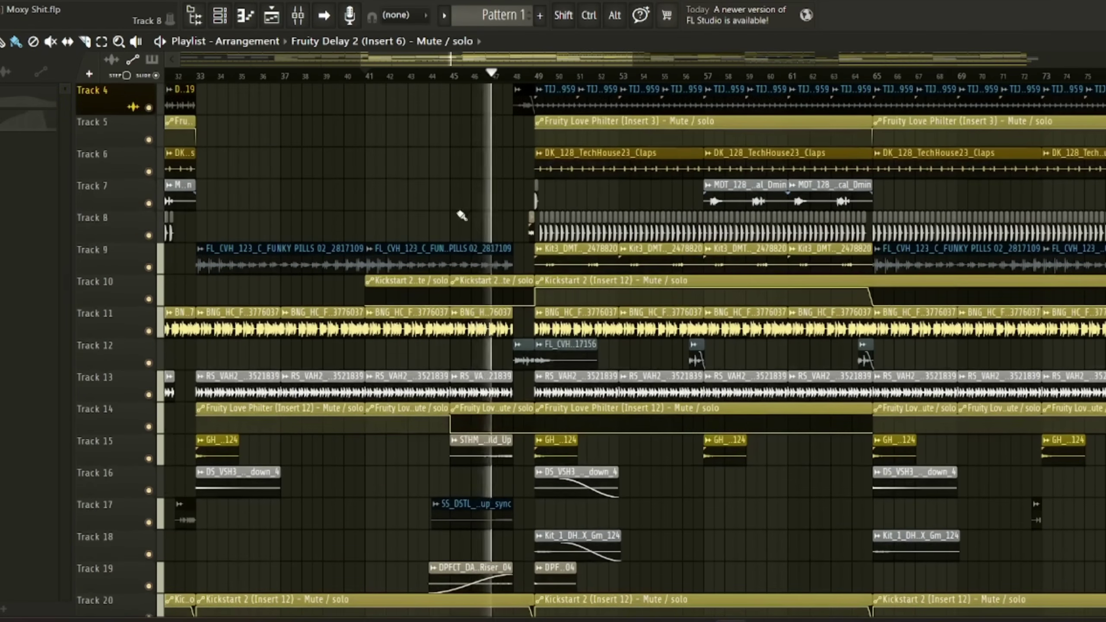
scroll(421, 168, up, 3)
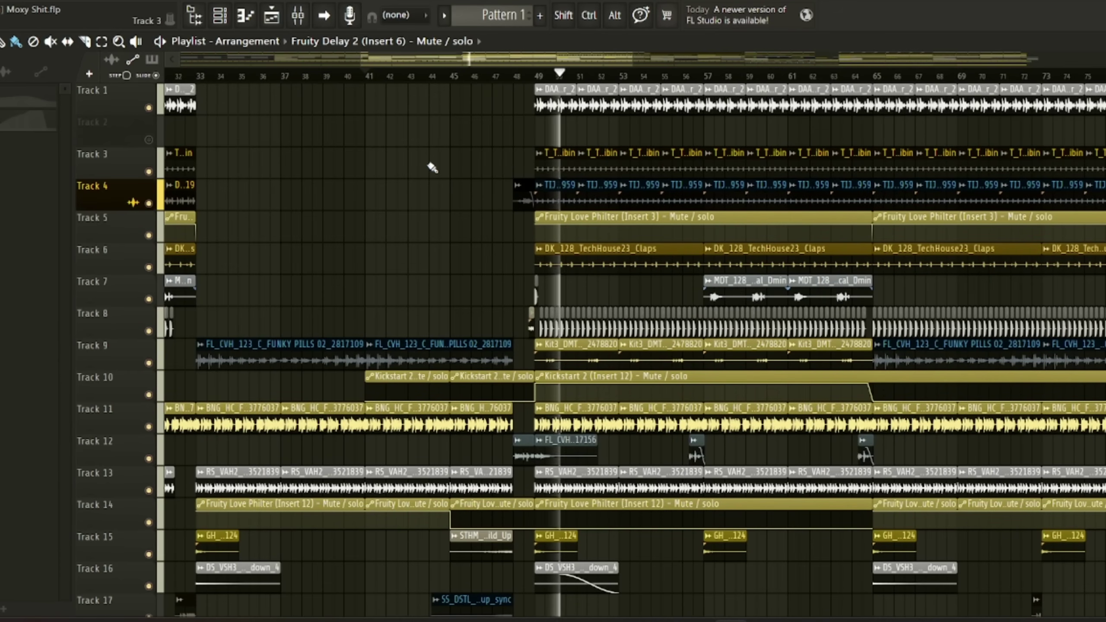
scroll(429, 169, down, 4)
key(space)
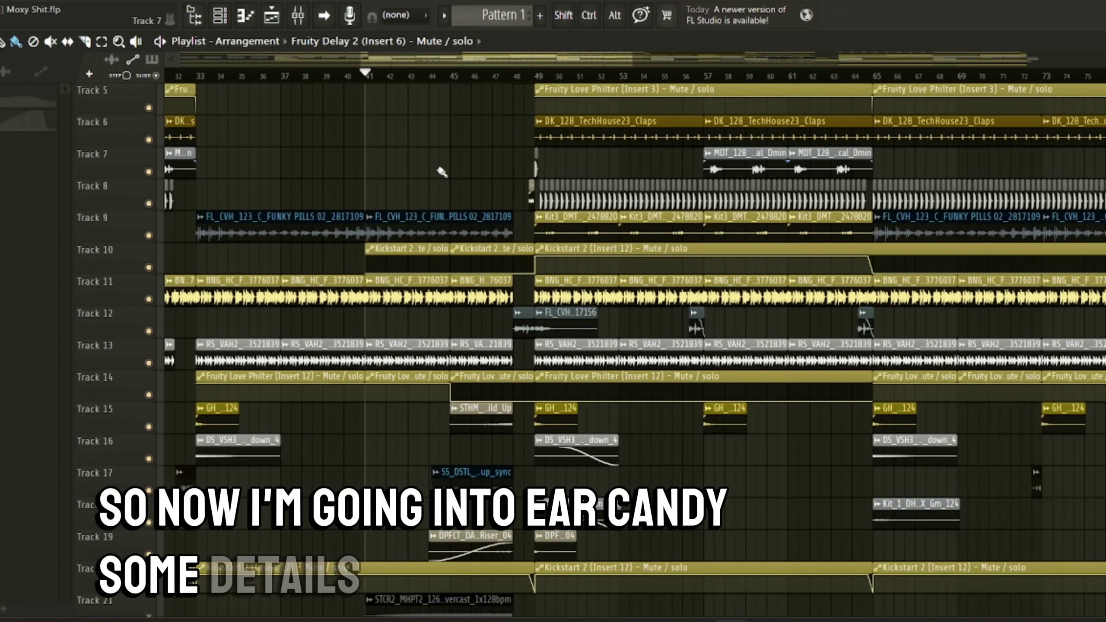
Mute the bass on Track 11, the pluck on Track 13, the filter automation on Track 14 and the clips on Track 9.
click(148, 299)
scroll(165, 262, down, 4)
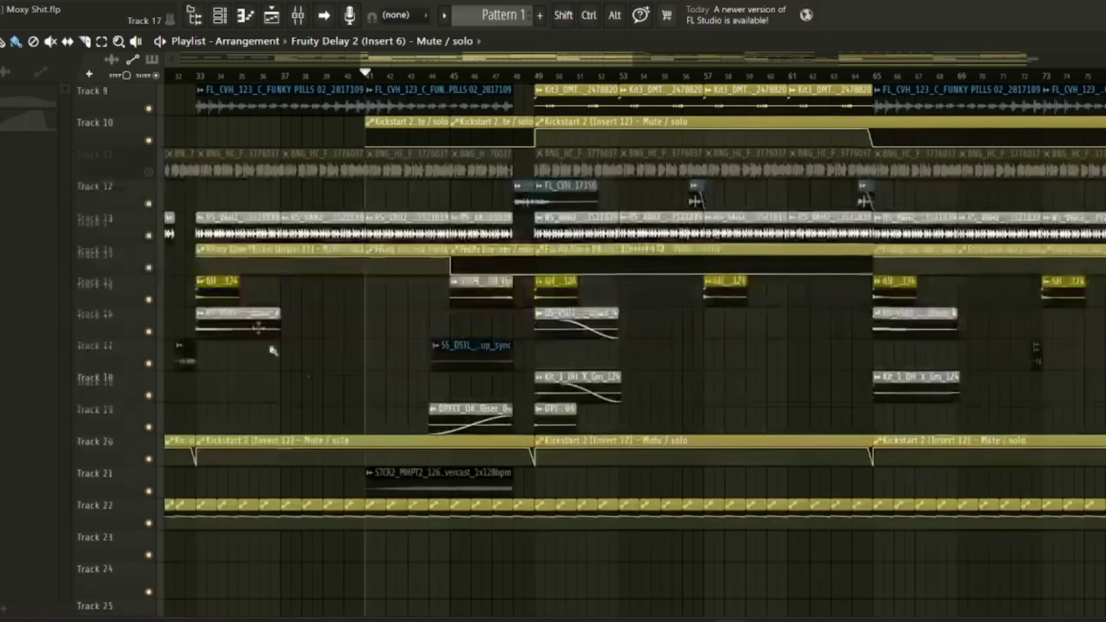
click(149, 235)
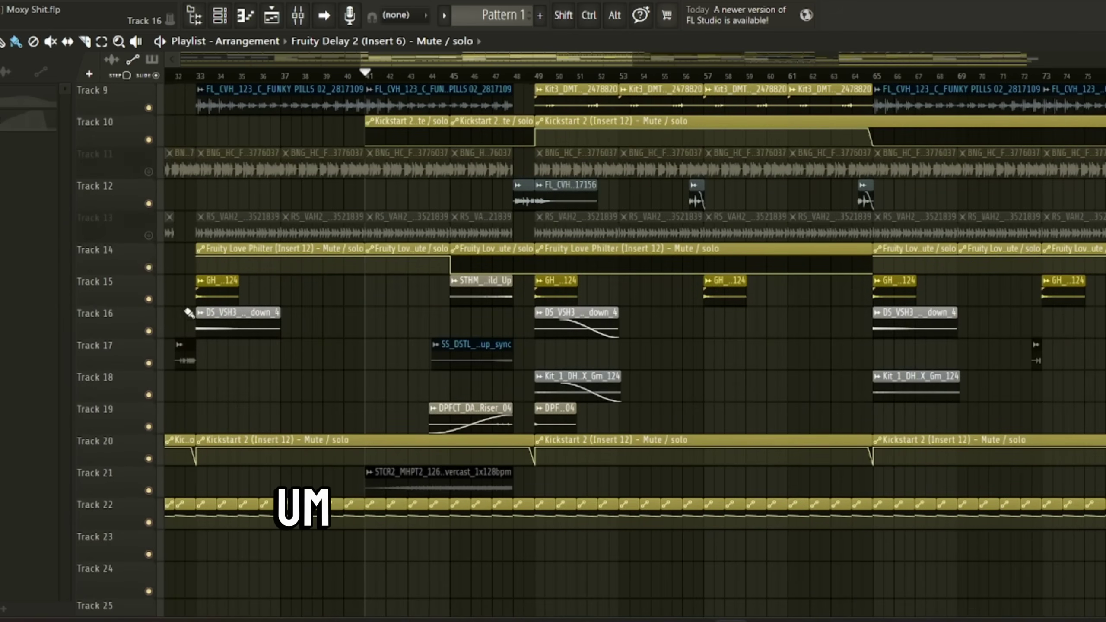
click(149, 267)
scroll(493, 418, up, 4)
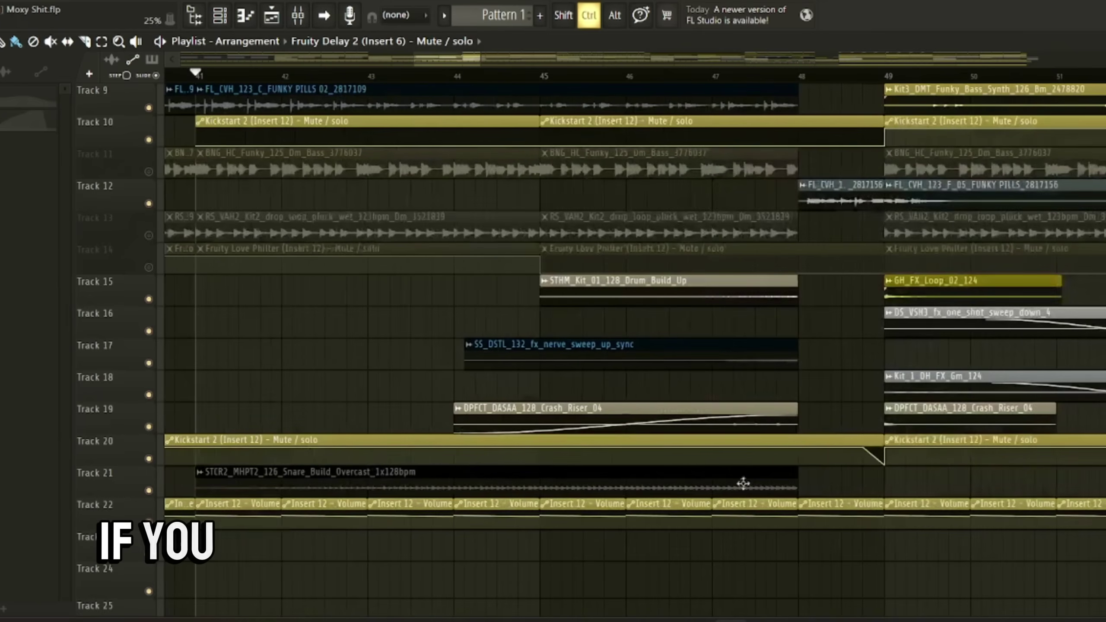
scroll(579, 354, down, 3)
scroll(578, 354, up, 4)
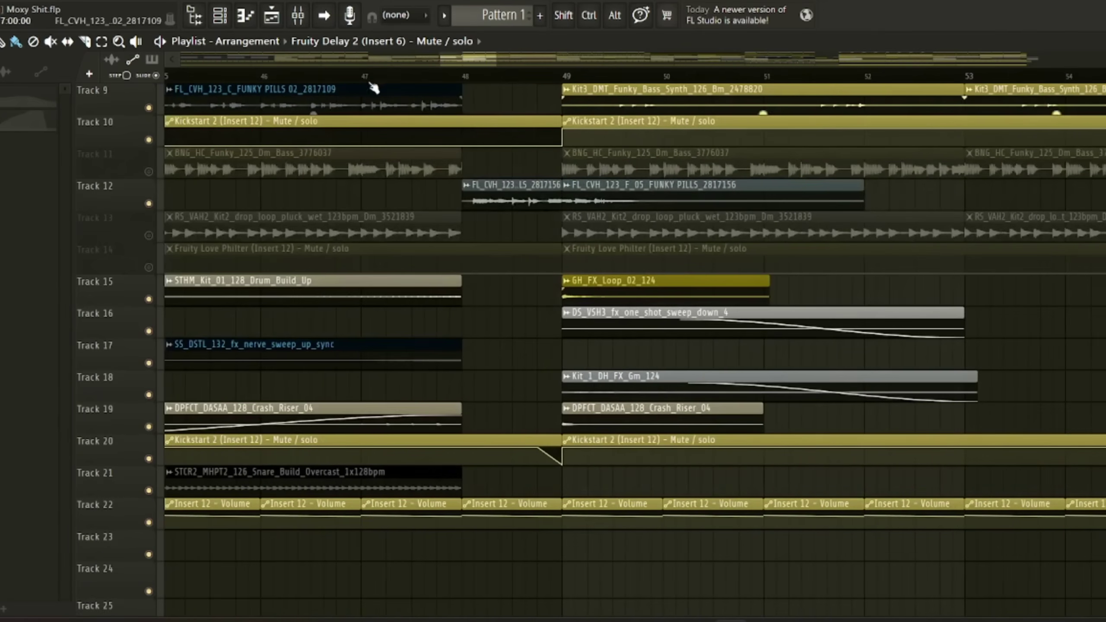
scroll(538, 277, left, 1)
scroll(538, 276, up, 4)
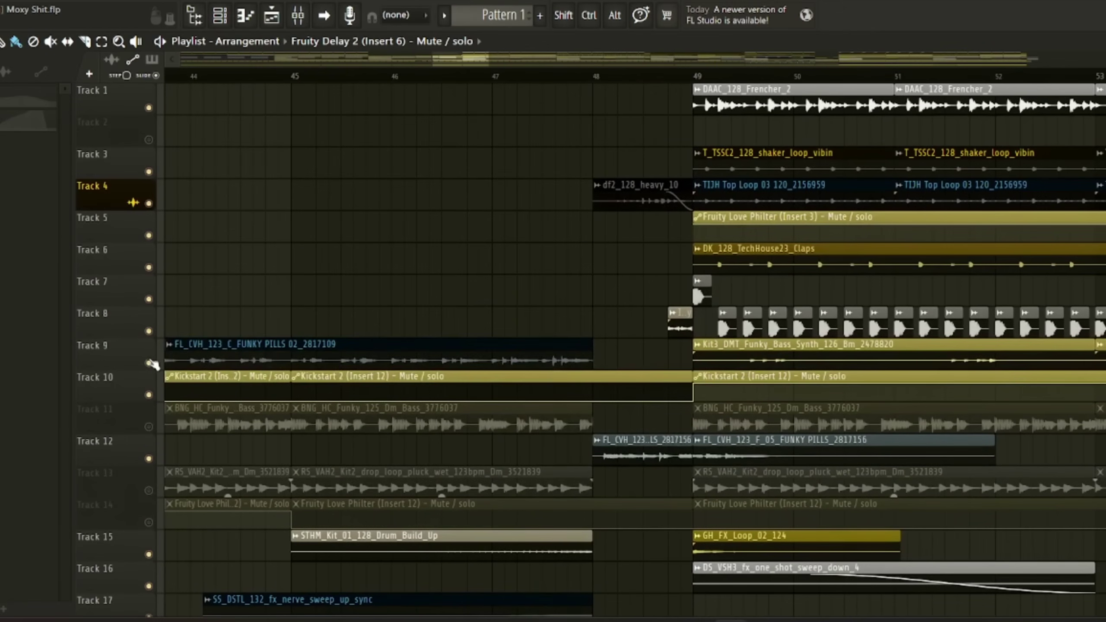
click(149, 364)
Play the fill leading into the drop from bar 48, with the FUNKY PILLS clip on Track 12 audible.
click(597, 75)
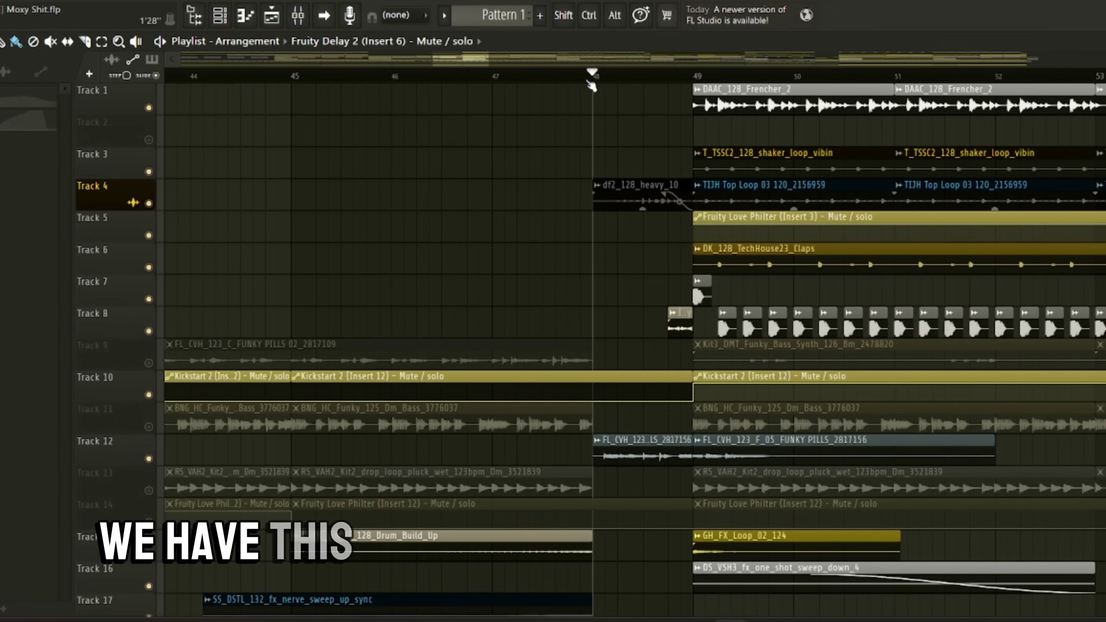
key(space)
scroll(592, 184, up, 4)
scroll(659, 290, down, 6)
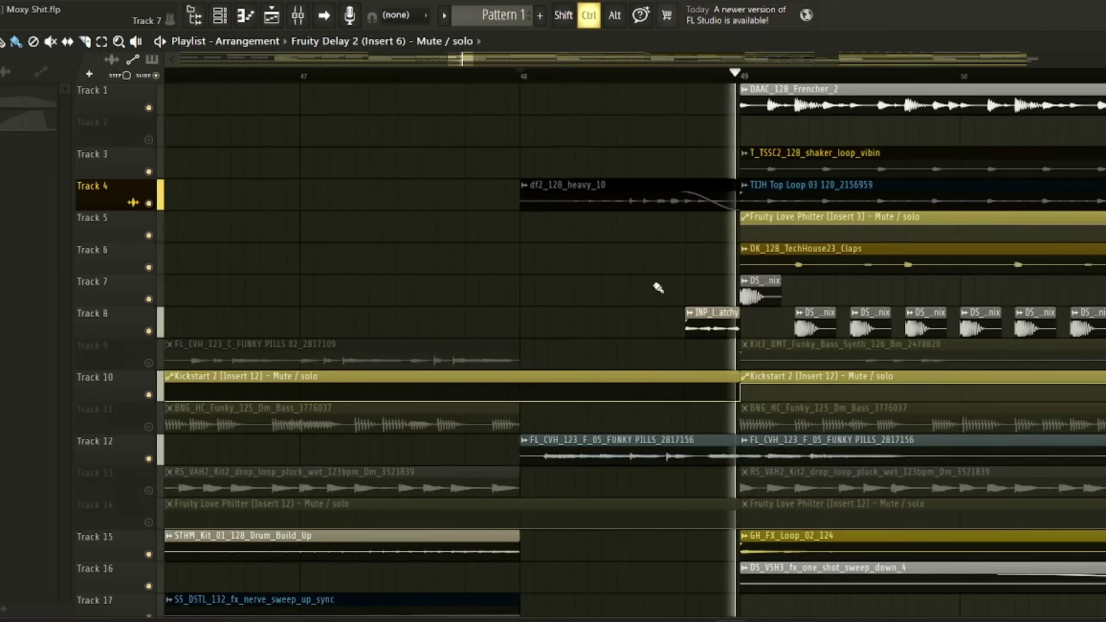
scroll(652, 300, down, 1)
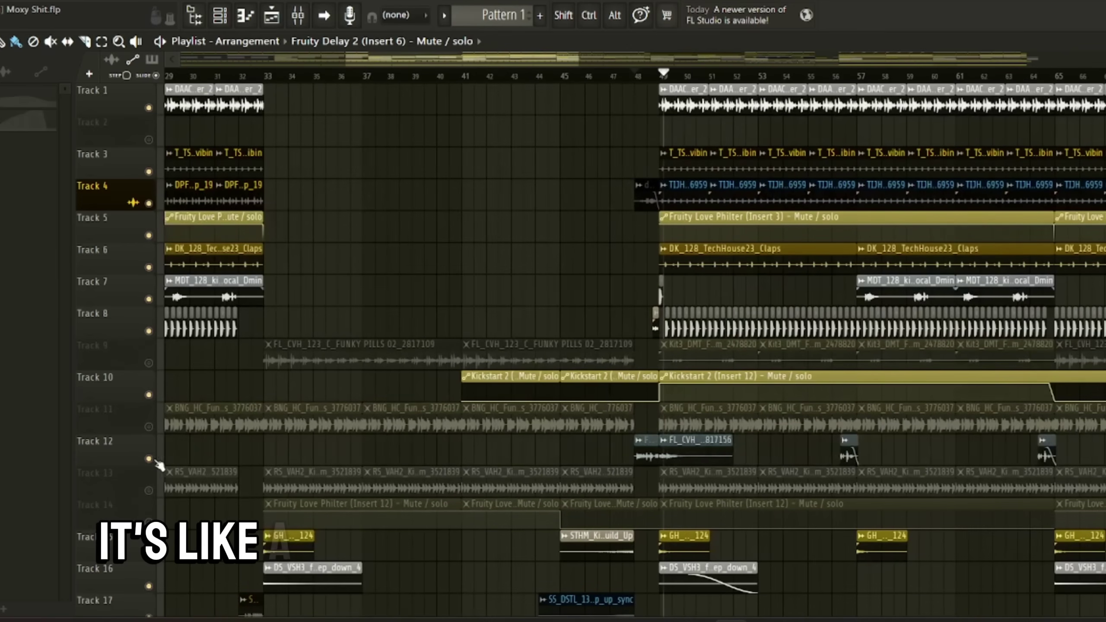
Mute Track 12 and play the remaining fill from bar 48 into the drop.
scroll(567, 279, up, 4)
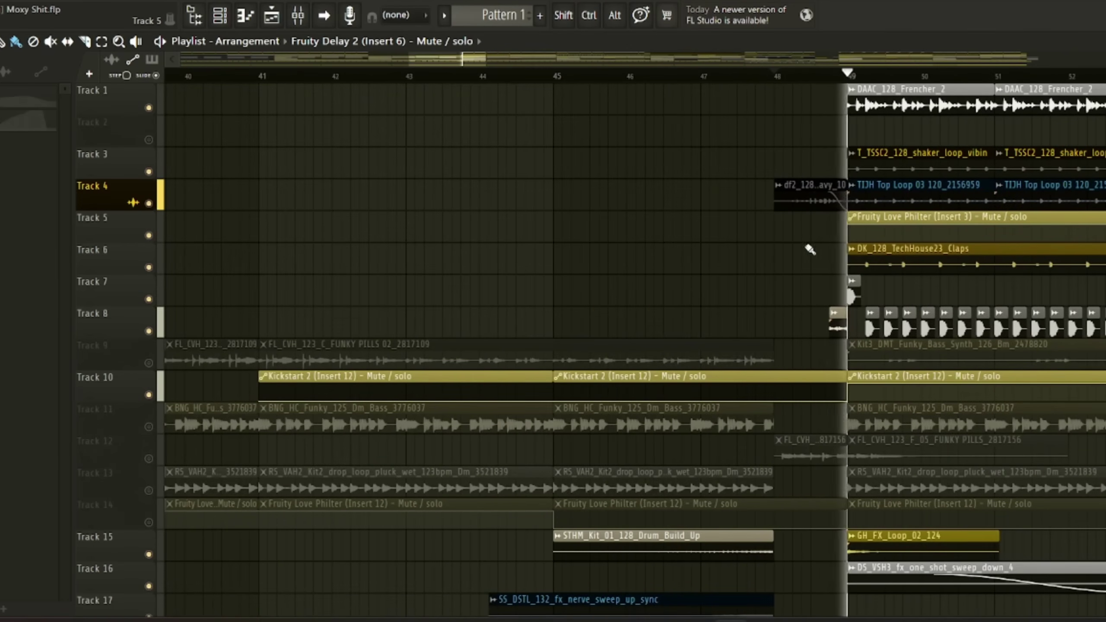
scroll(810, 249, up, 1)
scroll(815, 244, down, 4)
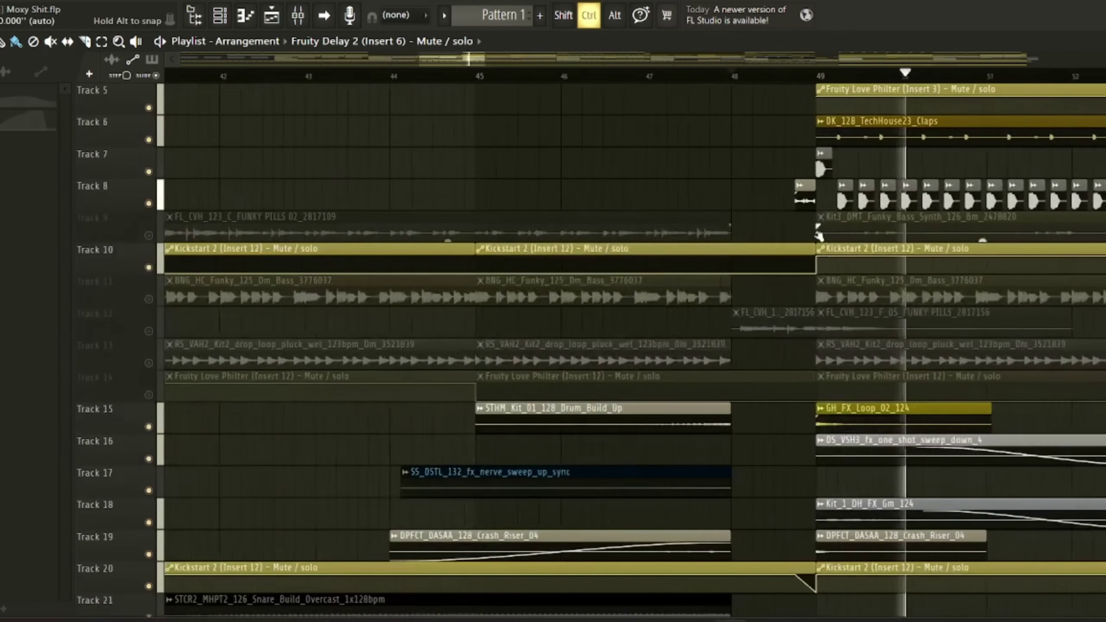
scroll(819, 236, down, 2)
scroll(735, 296, down, 3)
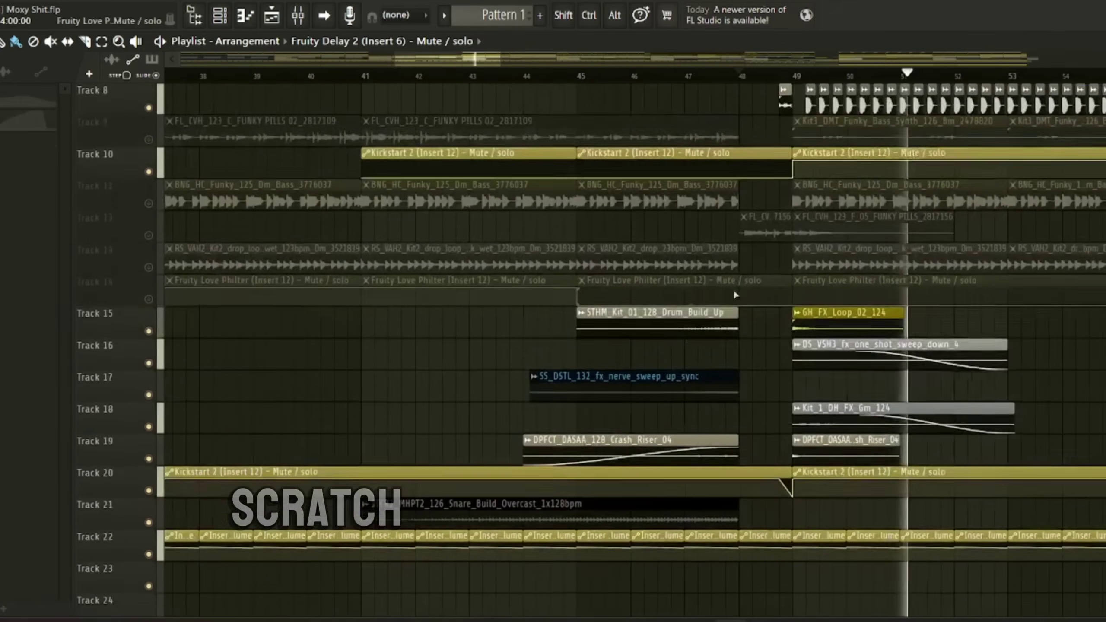
Play from bar 45 and examine the drum build-up, sweep, crash riser and snare build clips on tracks 15, 17, 19 and 21.
scroll(736, 295, down, 3)
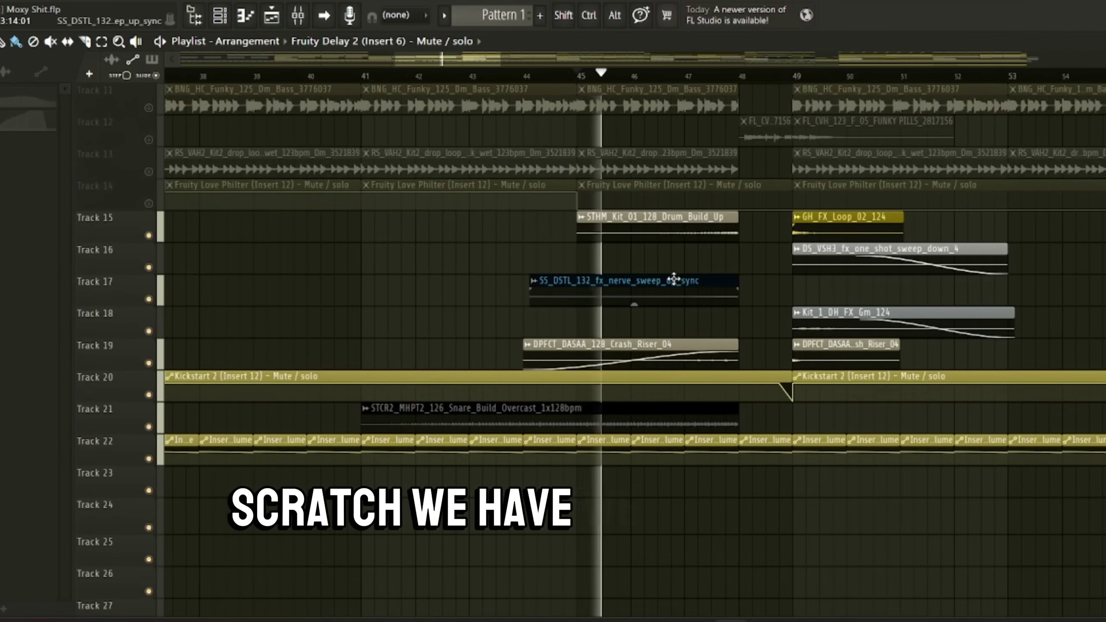
ctrl+scroll(673, 278, up, 5)
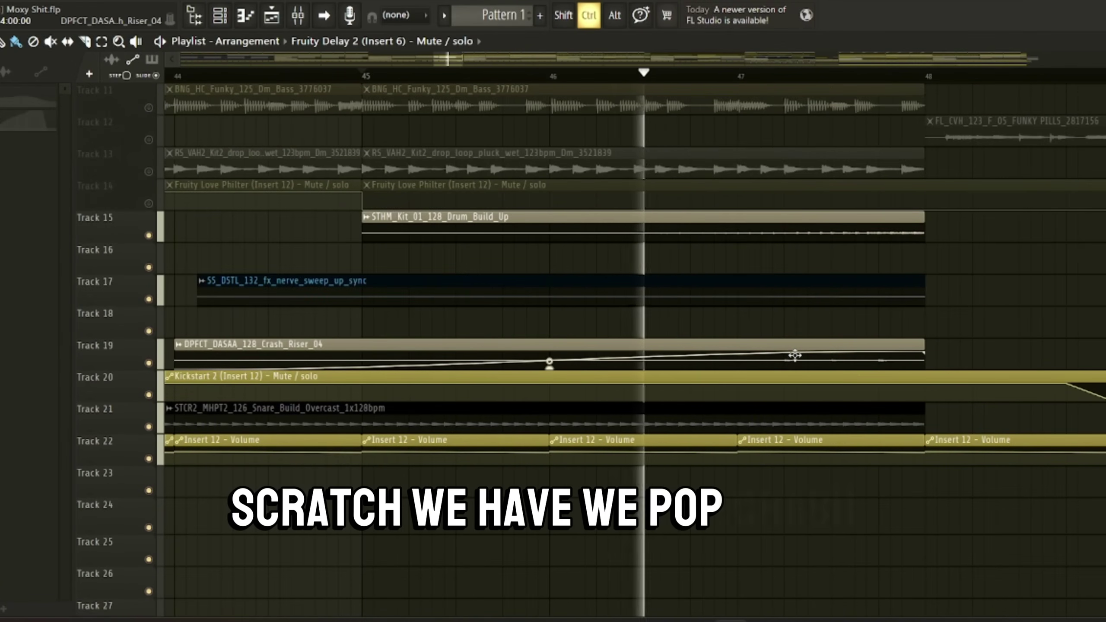
ctrl+scroll(795, 356, down, 5)
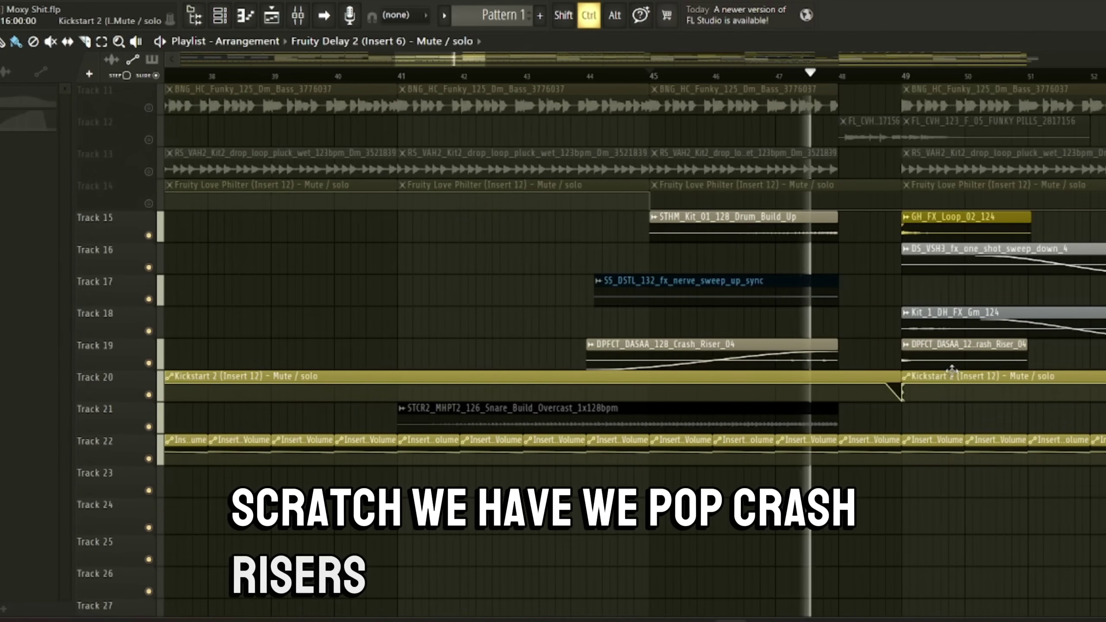
ctrl+scroll(958, 366, up, 5)
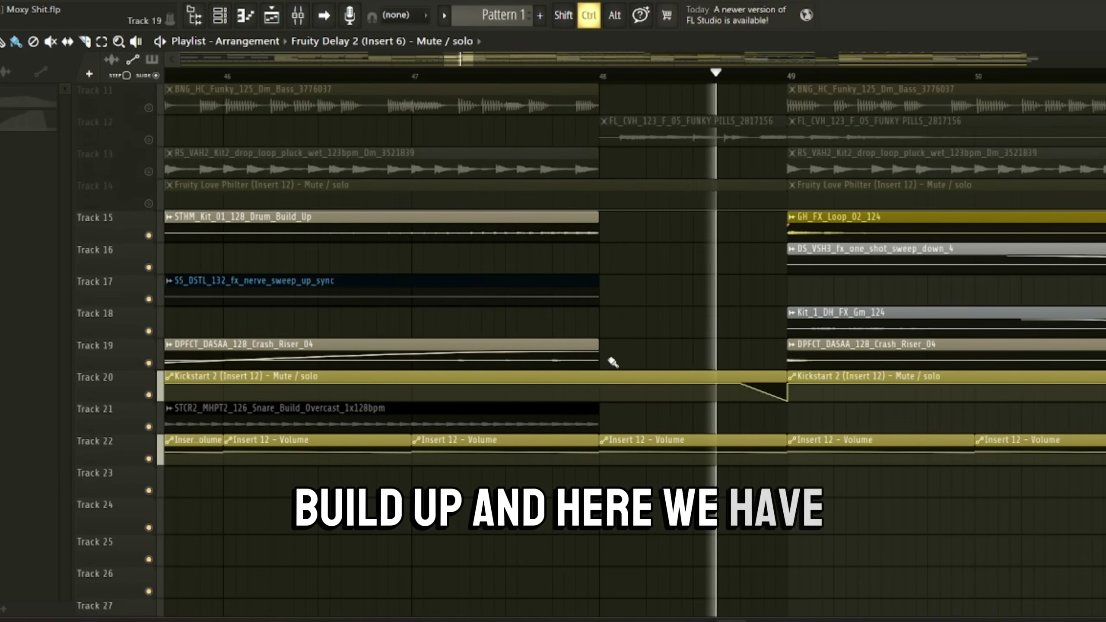
Continue playback through the drop at bar 49 and examine the effects clips on tracks 15, 16, 18 and 19.
ctrl+scroll(820, 323, up, 3)
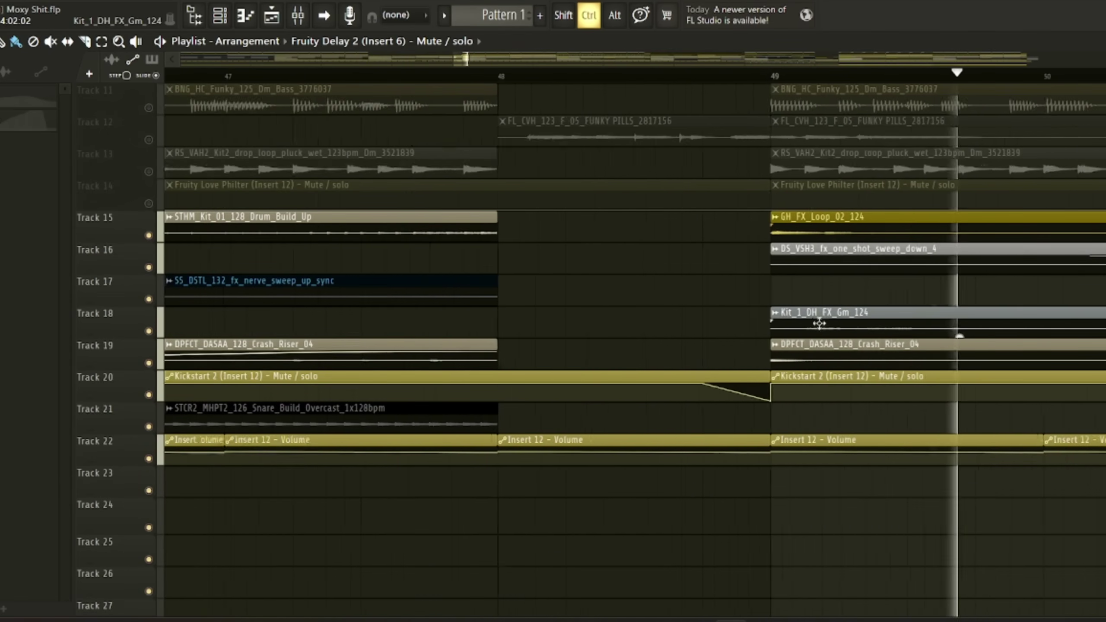
ctrl+scroll(820, 323, up, 2)
ctrl+scroll(805, 331, down, 6)
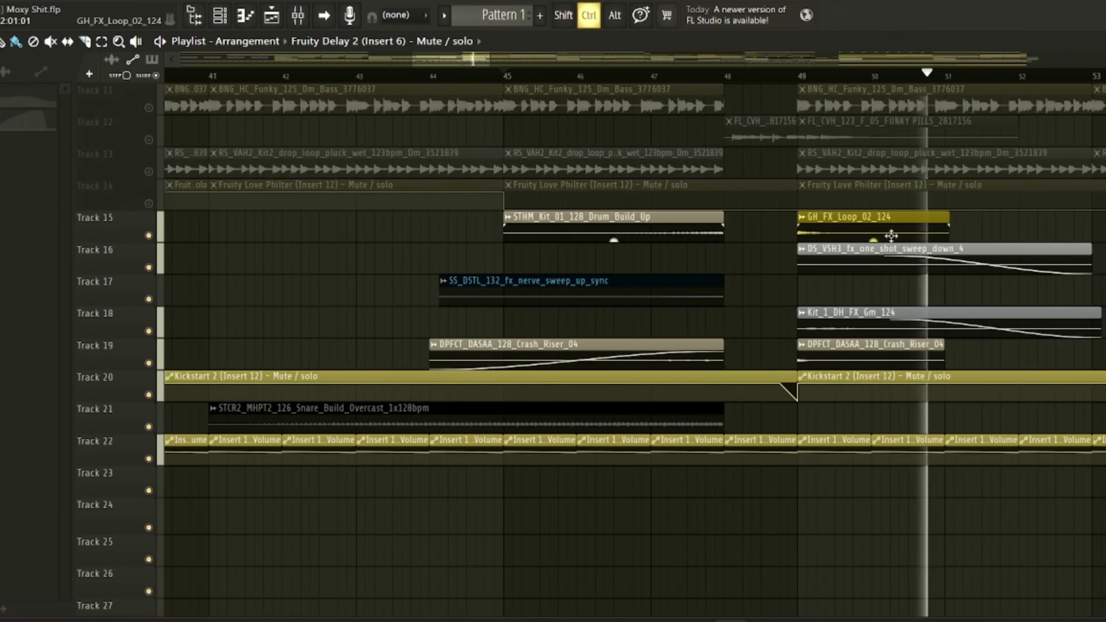
ctrl+scroll(882, 258, up, 1)
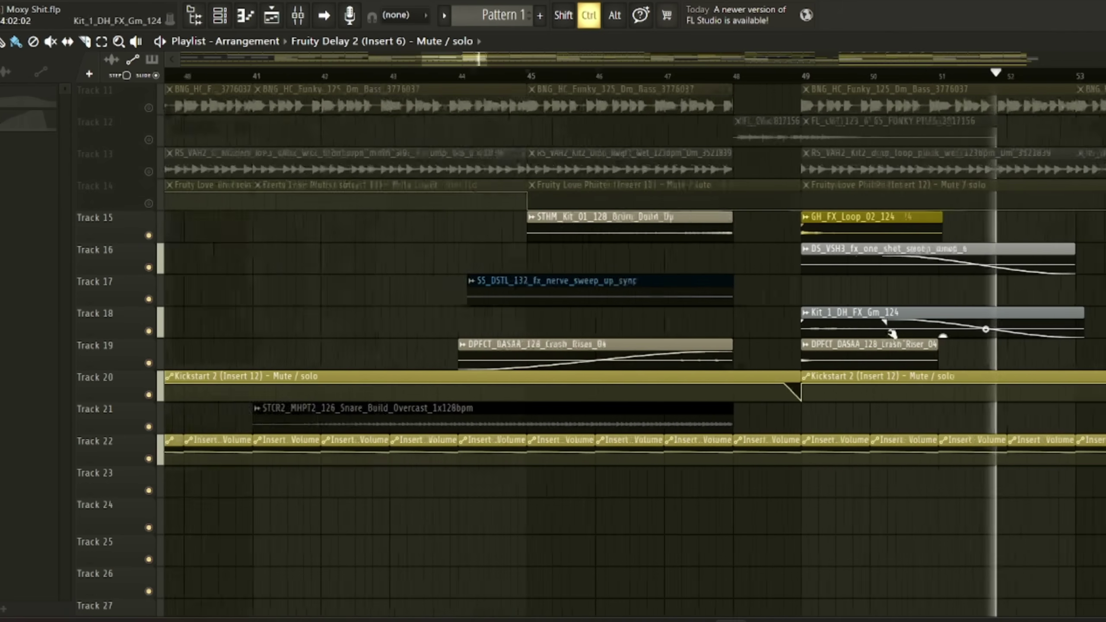
ctrl+scroll(803, 257, down, 6)
scroll(906, 287, up, 3)
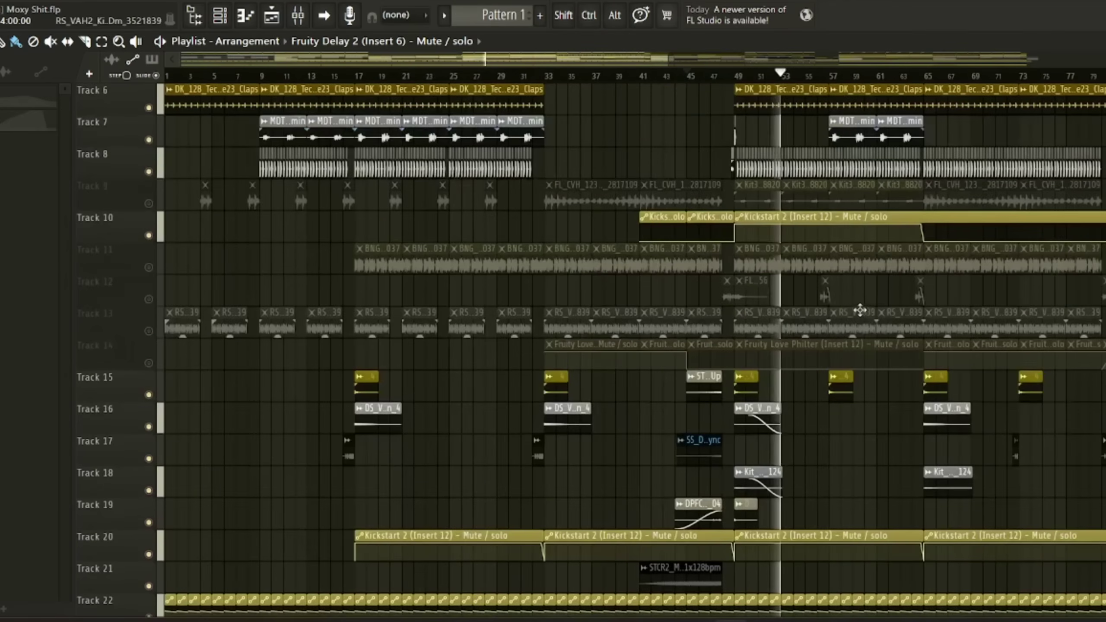
ctrl+scroll(819, 350, up, 6)
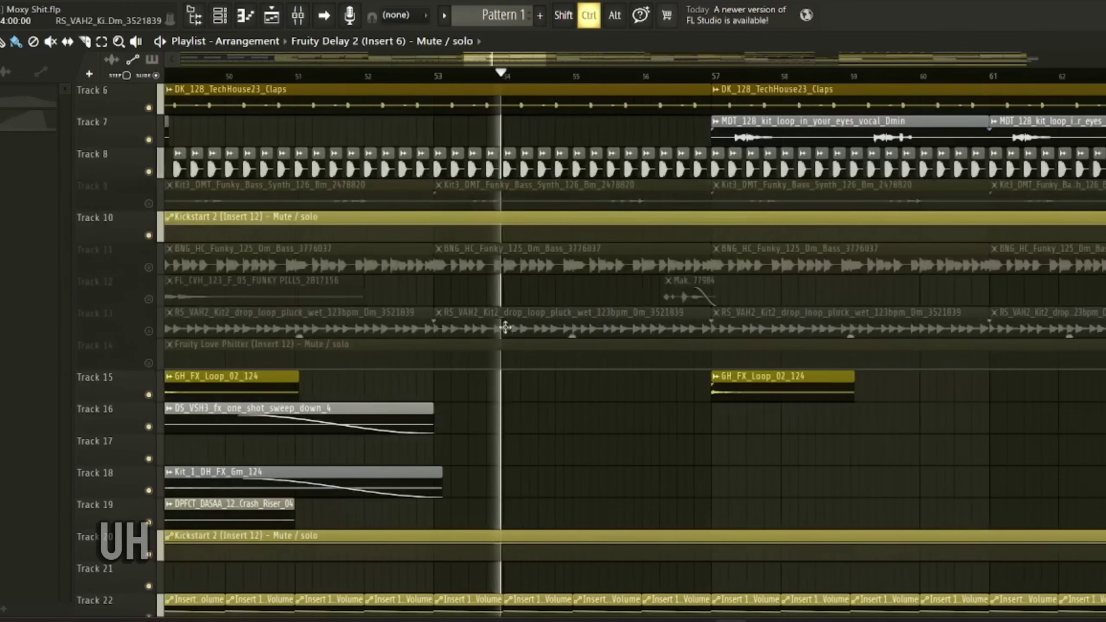
ctrl+scroll(283, 290, down, 6)
Mute Track 8 and tracks 1 to 6, and unmute the FUNKY PILLS clips on Track 9 for the intro.
scroll(229, 304, up, 3)
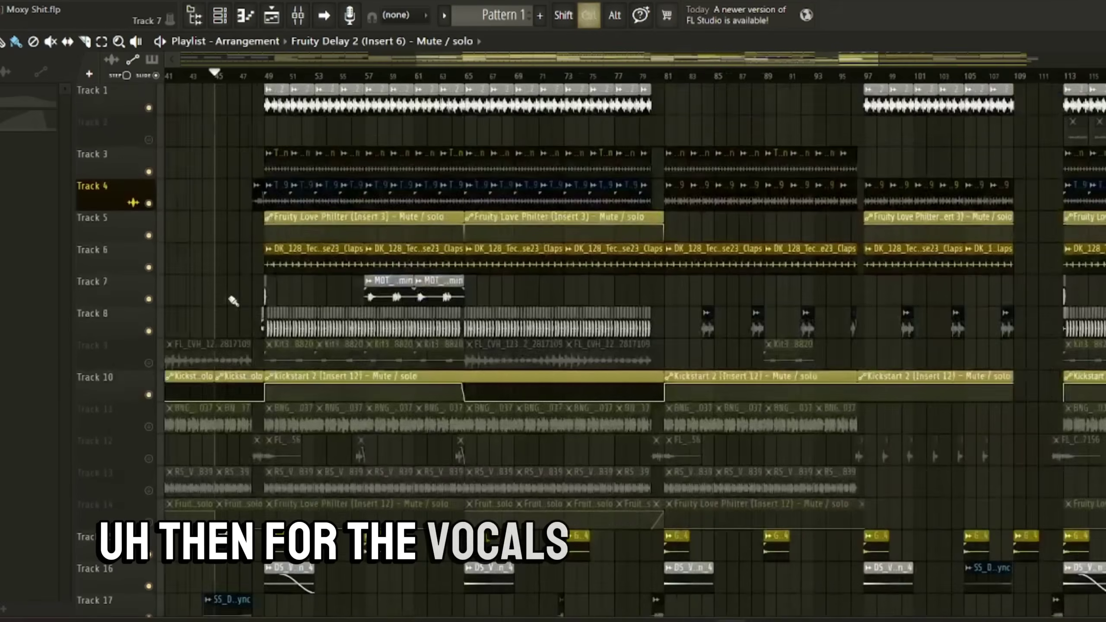
click(149, 332)
ctrl+scroll(160, 275, up, 3)
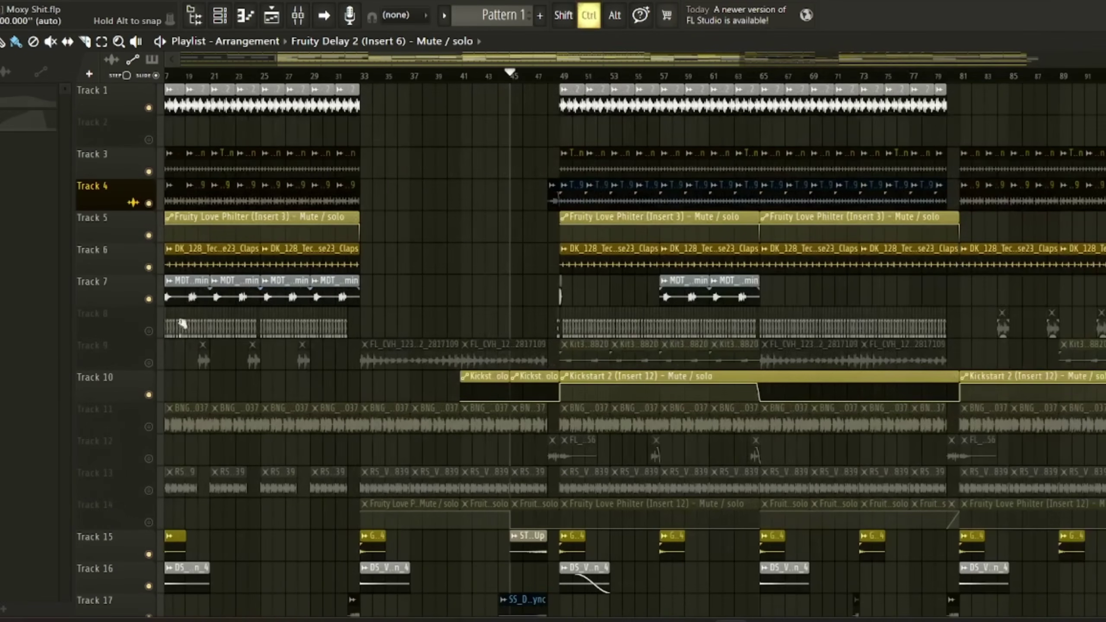
ctrl+scroll(465, 292, up, 3)
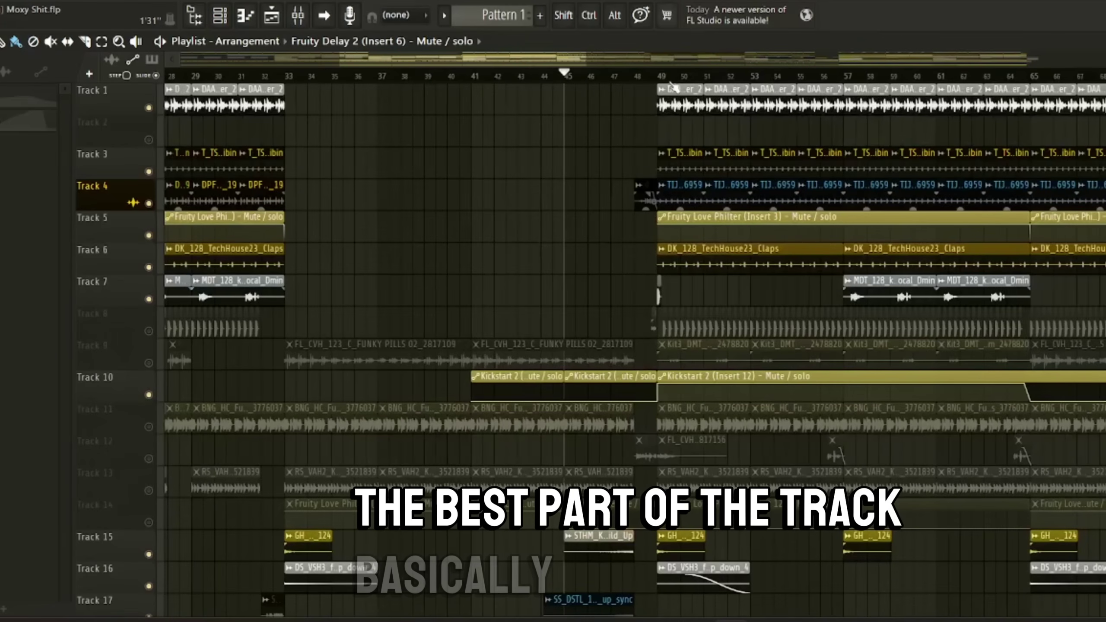
key(space)
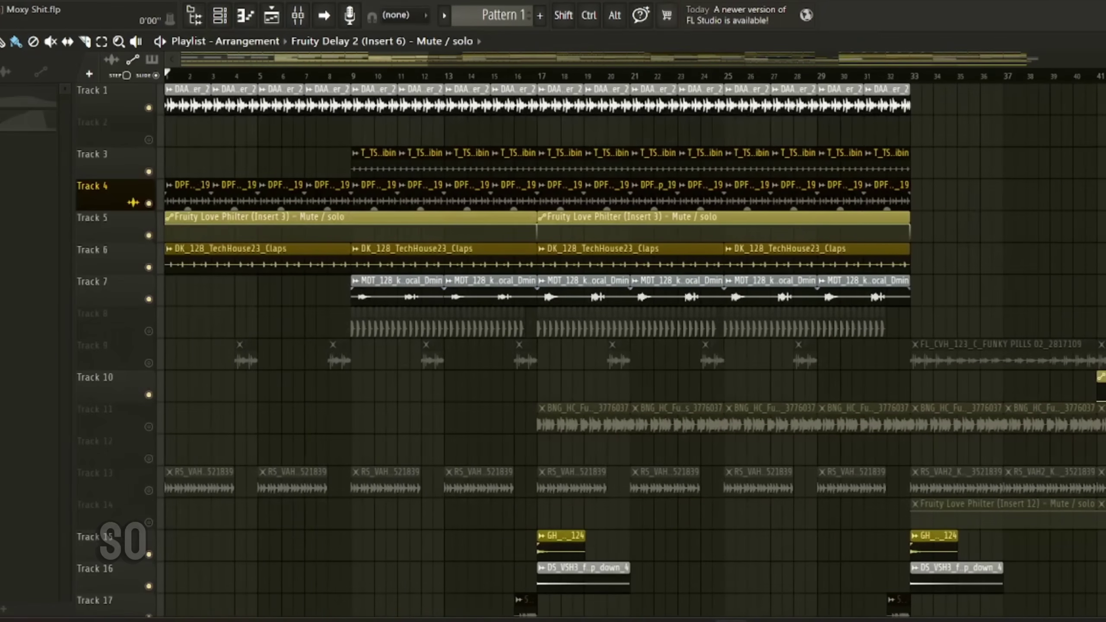
drag(141, 267, 142, 103)
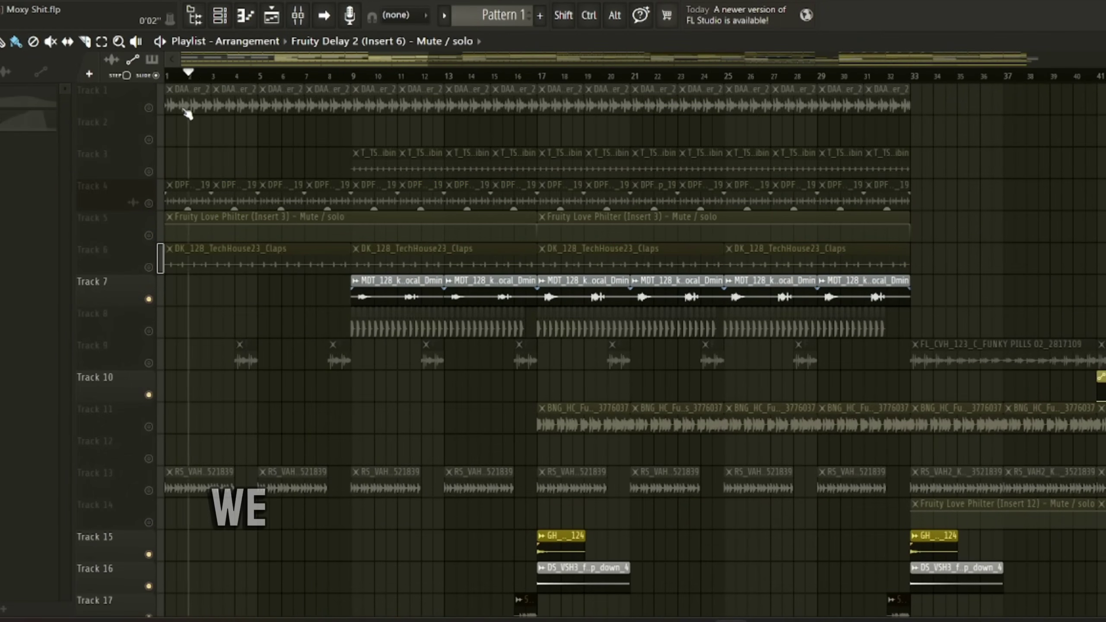
click(149, 363)
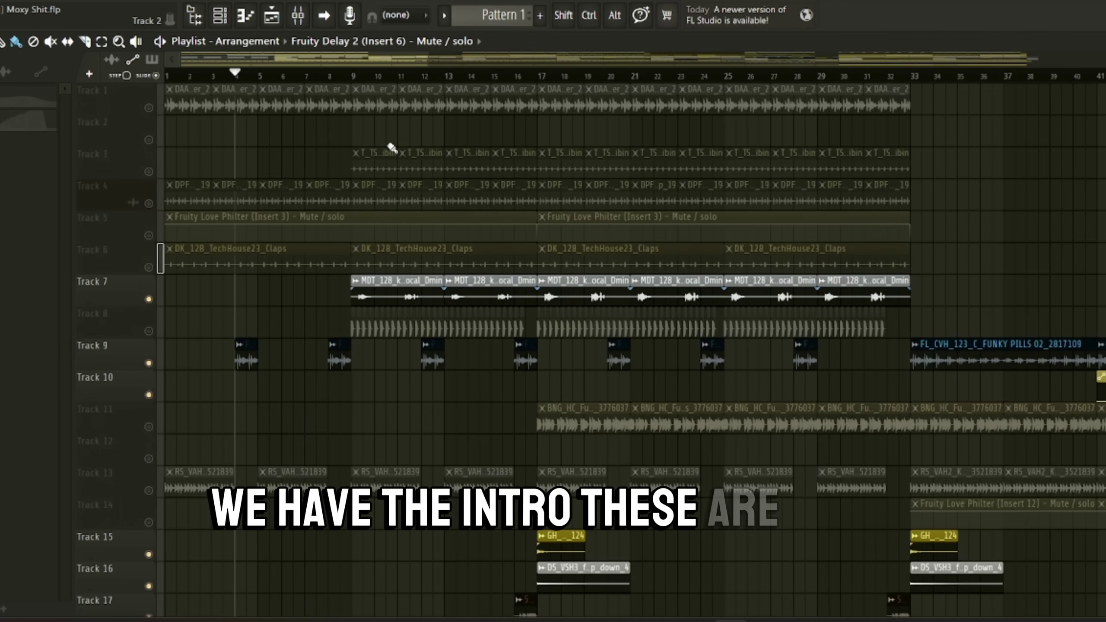
Examine the effects chain on mixer Insert 6 for the chopped vocals, resume playback and return to the playlist.
scroll(206, 321, up, 4)
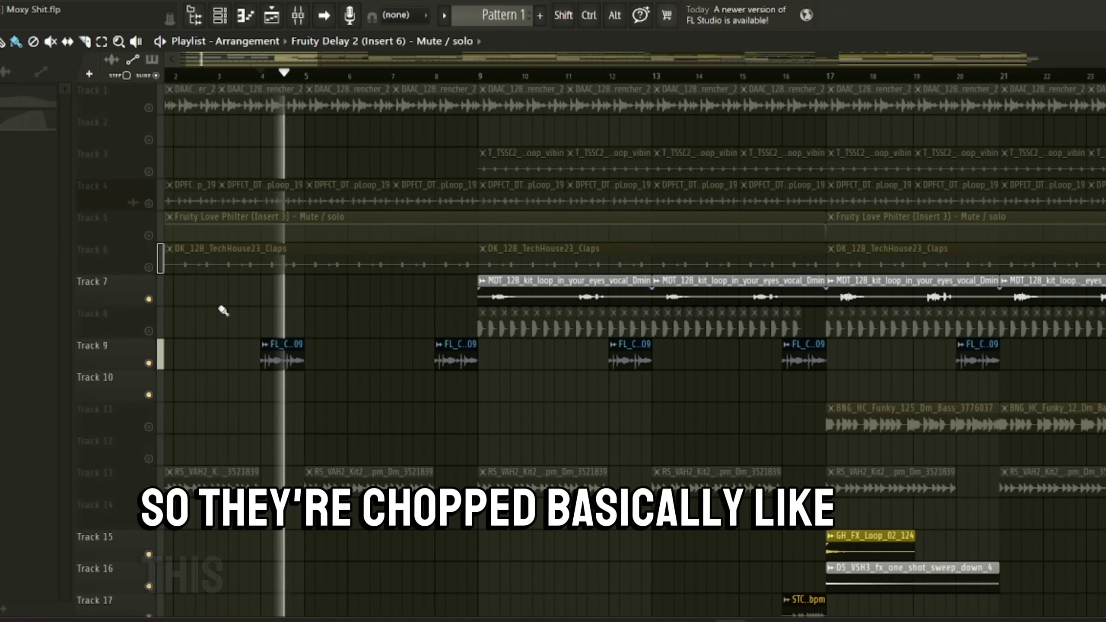
click(303, 17)
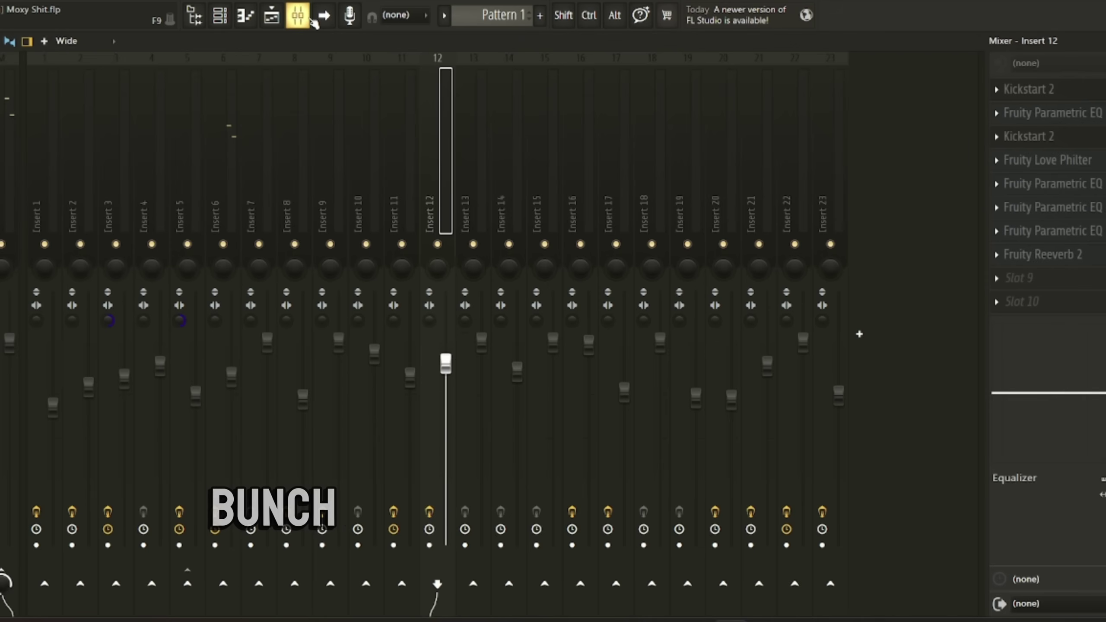
click(237, 69)
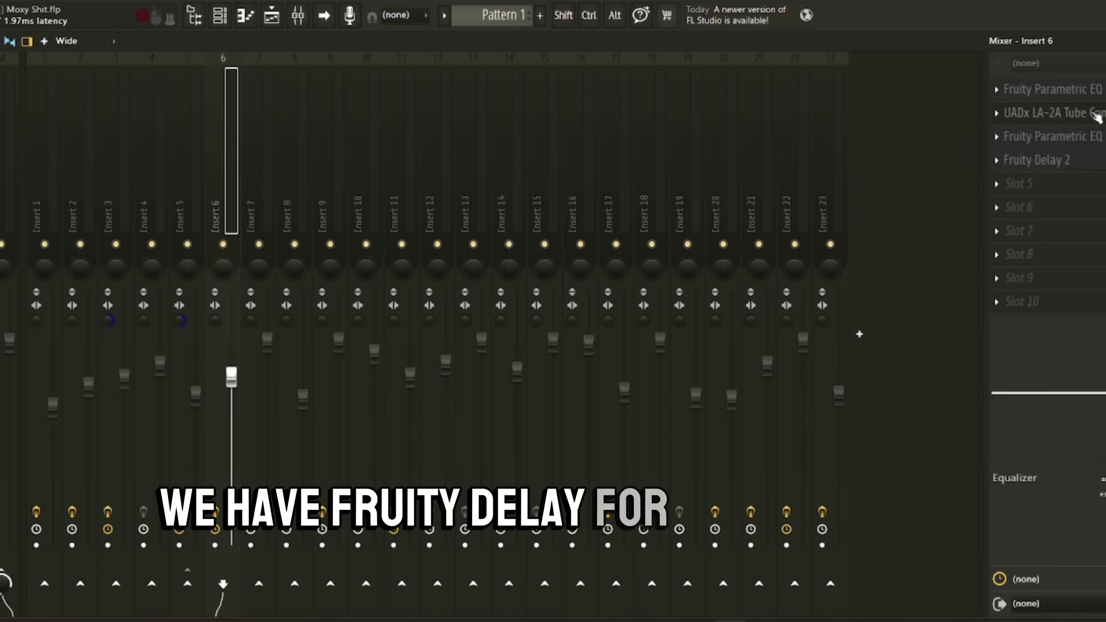
key(space)
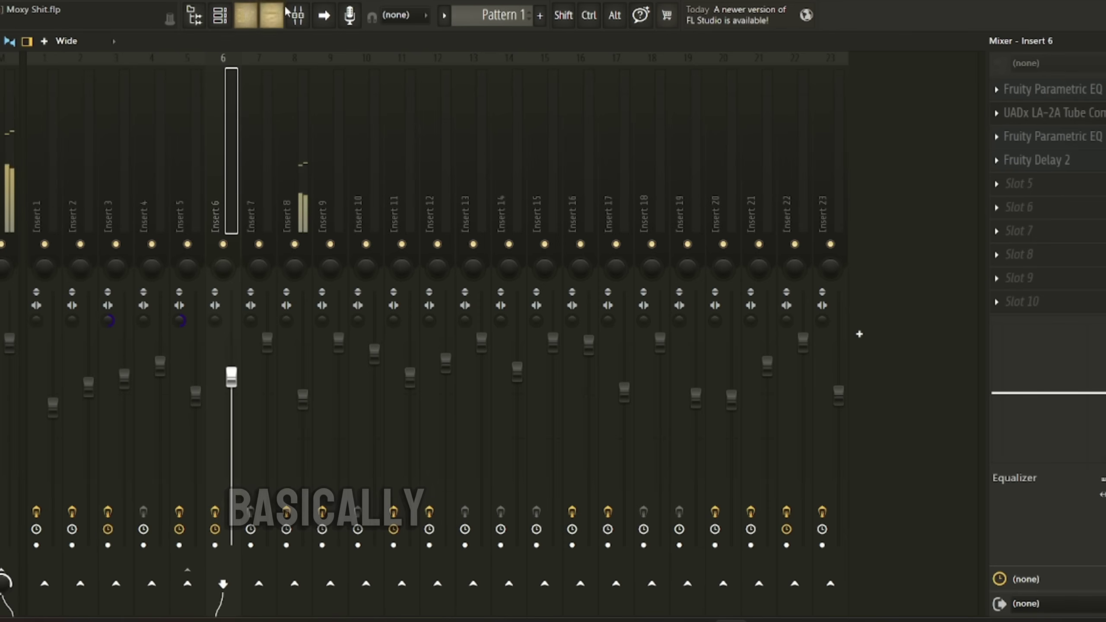
click(274, 17)
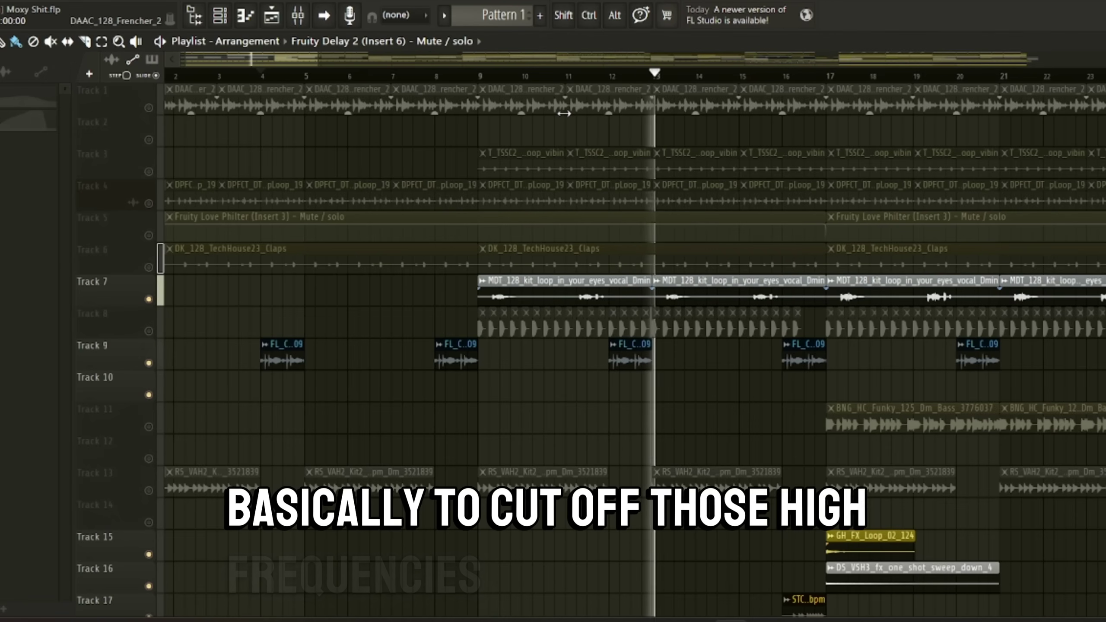
Play the call-and-response vocals on Tracks 7 and 9 and examine their clips from bar 9 to bar 33.
scroll(772, 171, up, 2)
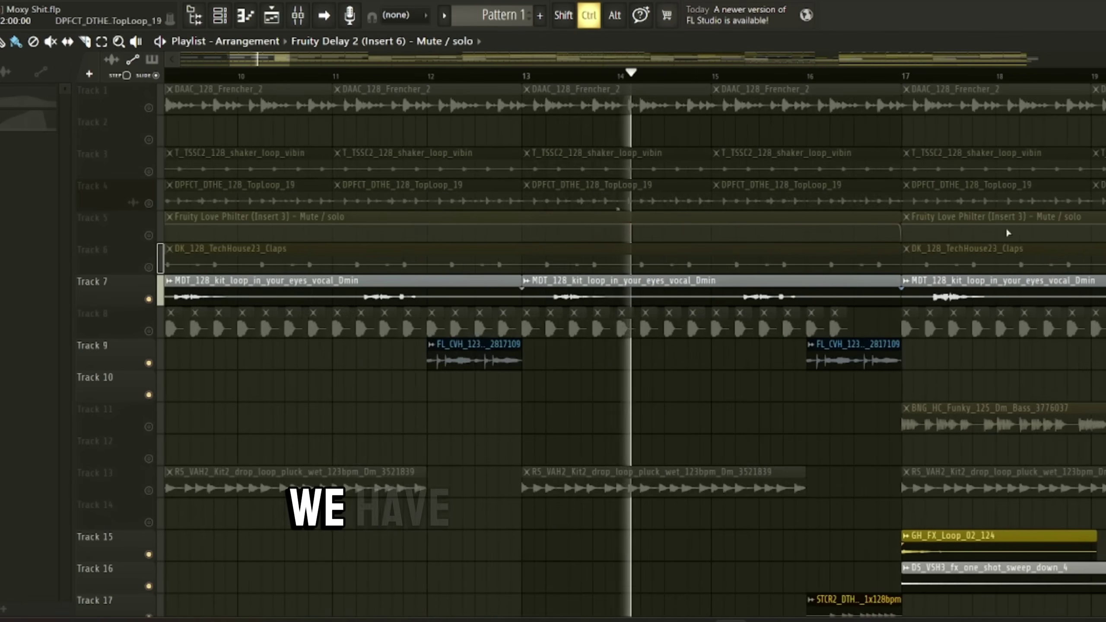
scroll(921, 369, up, 2)
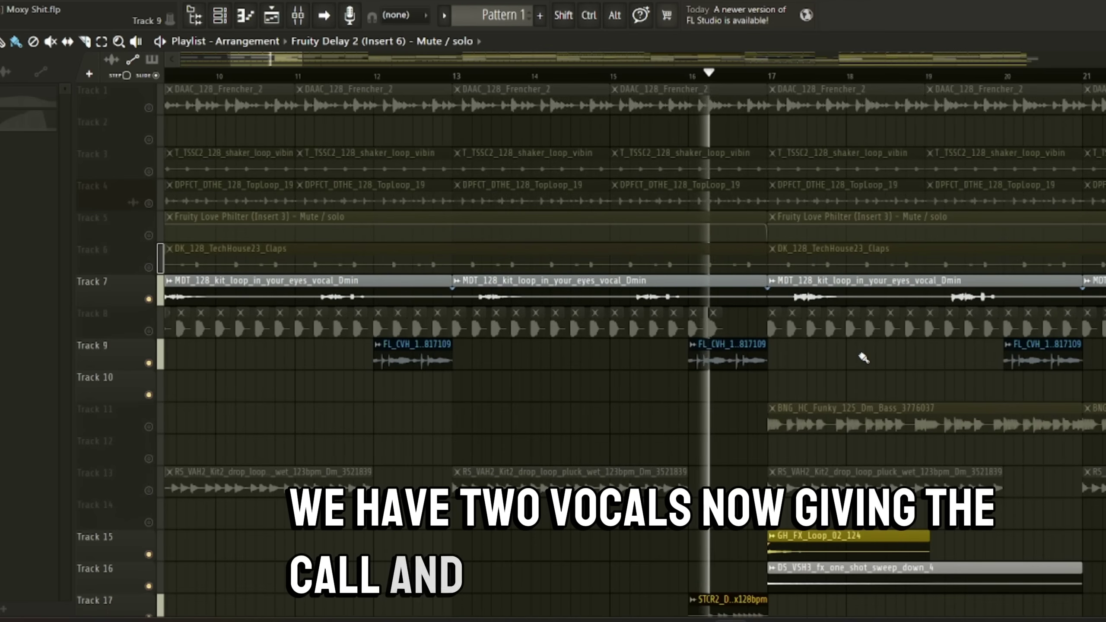
scroll(863, 360, down, 4)
scroll(864, 360, down, 1)
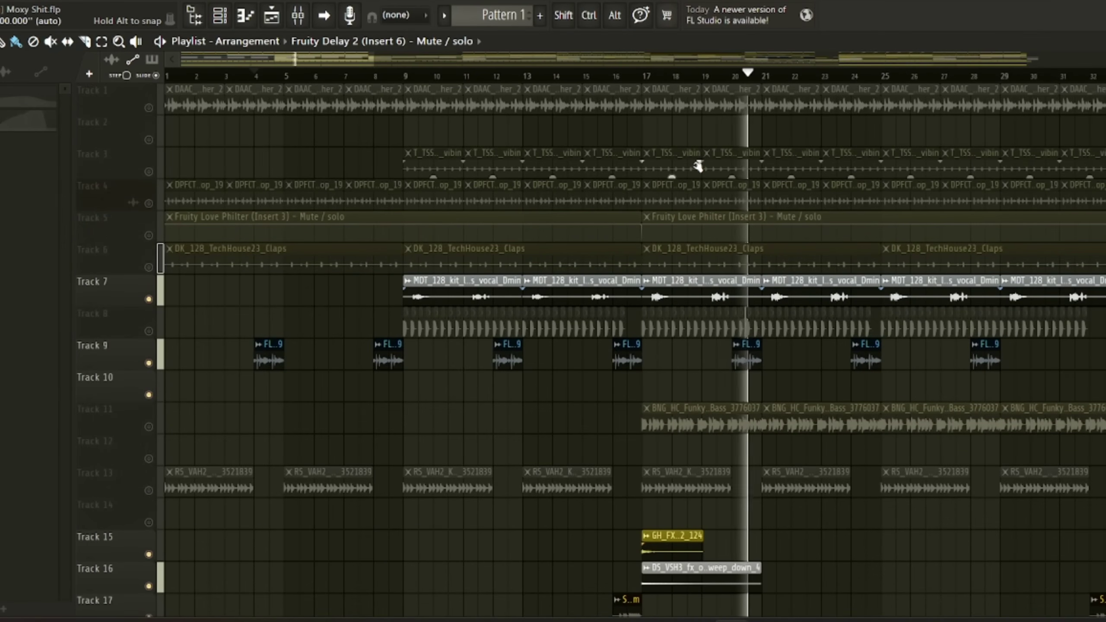
key(ctrl)
scroll(719, 188, down, 3)
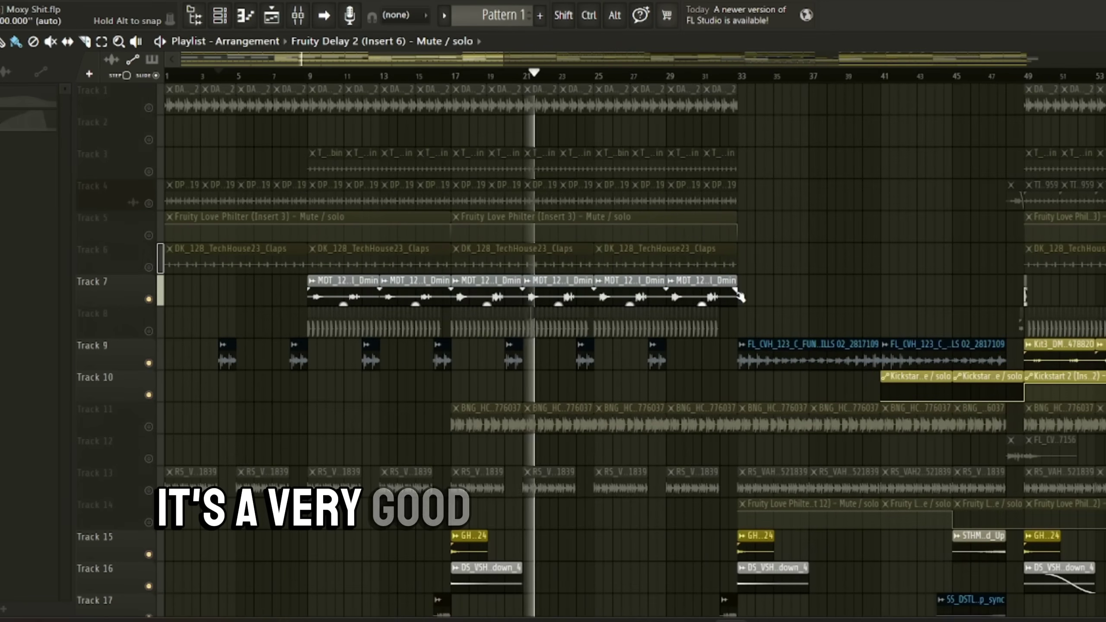
Play the FUNKY PILLS vocal on Track 9 through the build-up from bar 33 and stop before bar 48.
scroll(323, 305, down, 4)
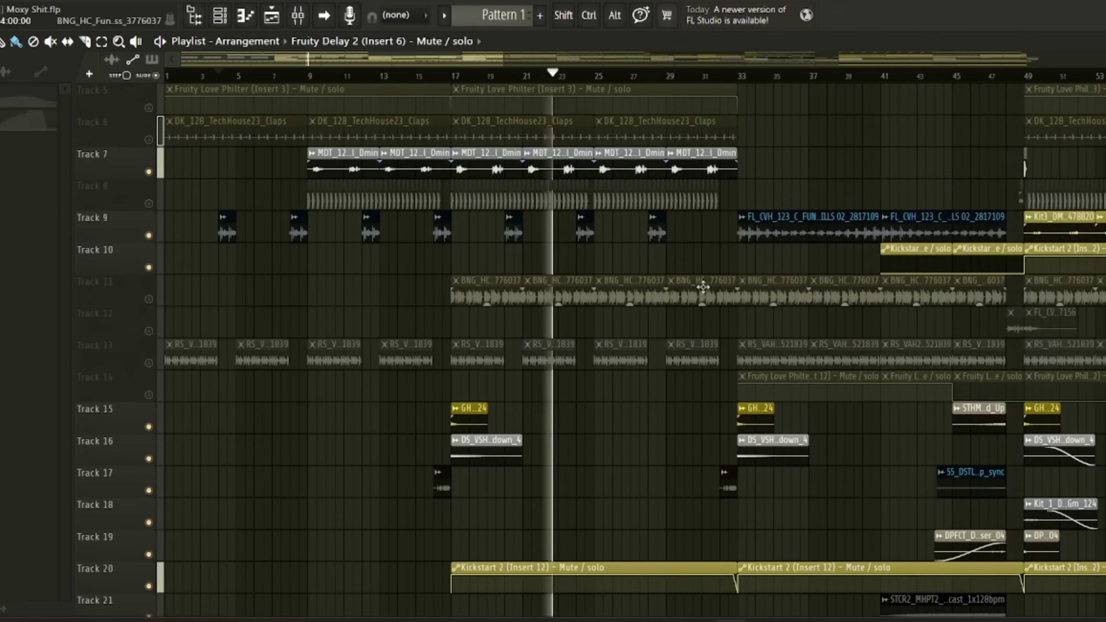
key(ctrl)
scroll(793, 201, down, 1)
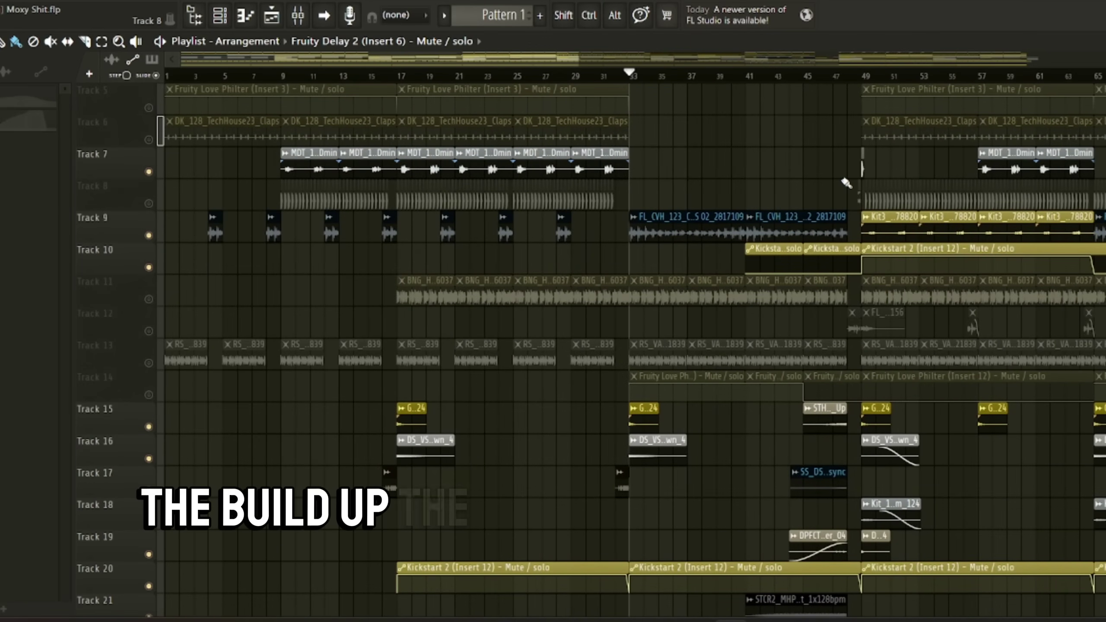
scroll(828, 183, up, 3)
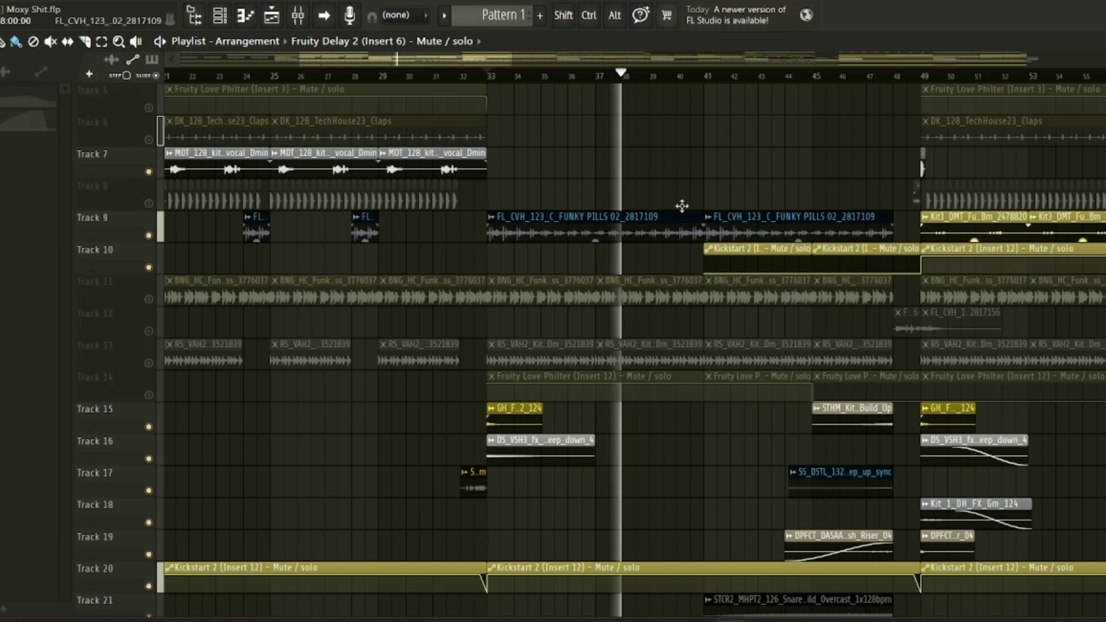
key(space)
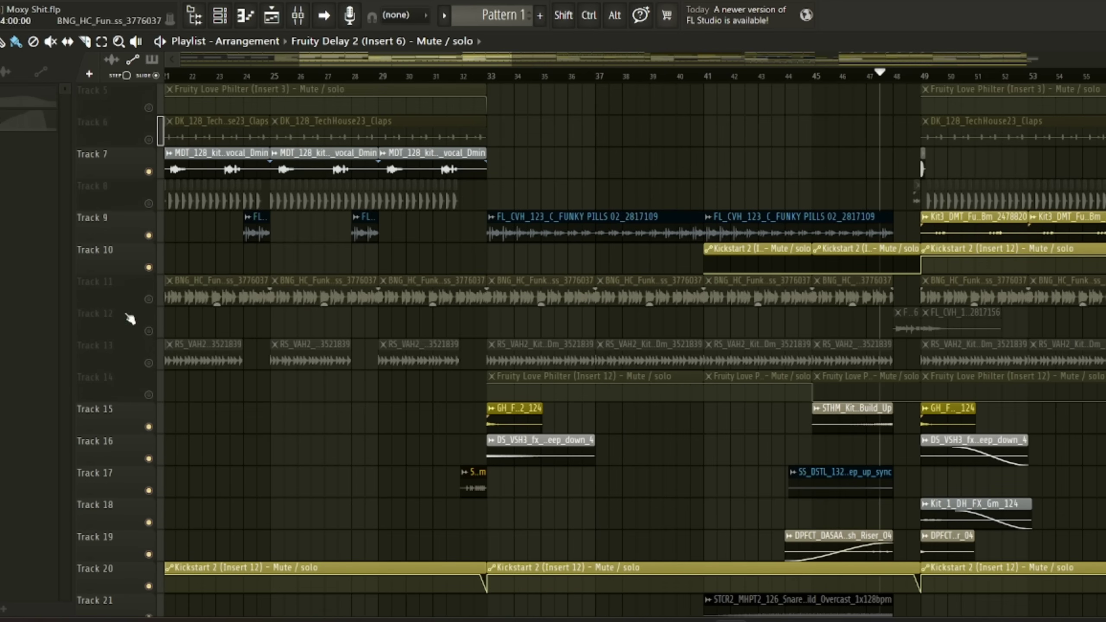
Unmute Track 12 and play its FUNKY PILLS vocal from bar 48 into the drop.
scroll(920, 379, up, 3)
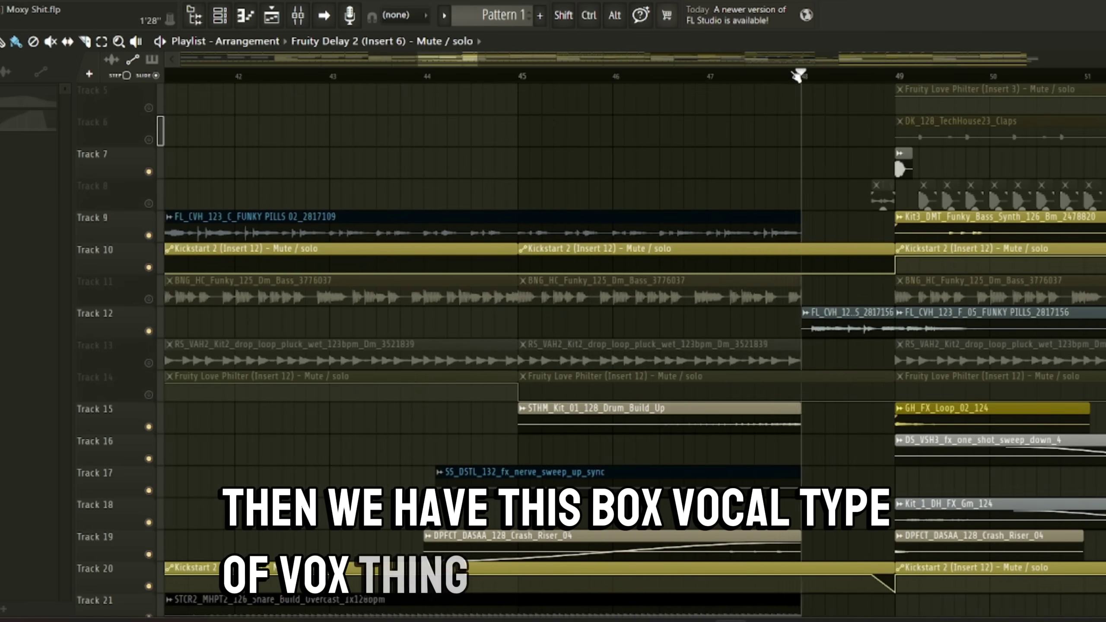
drag(799, 74, 563, 84)
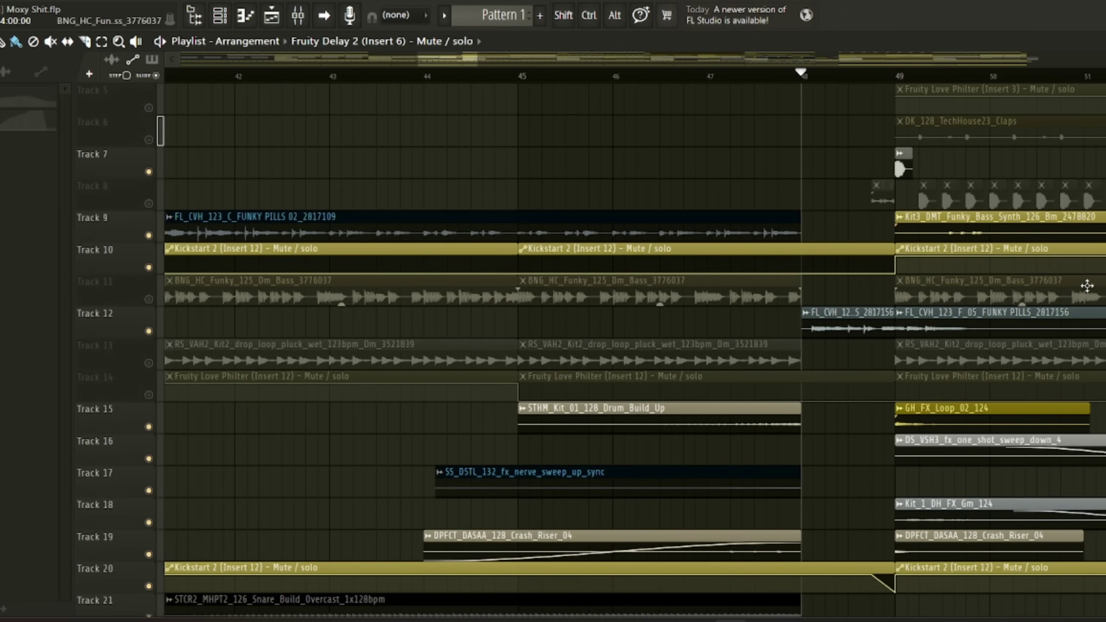
key(space)
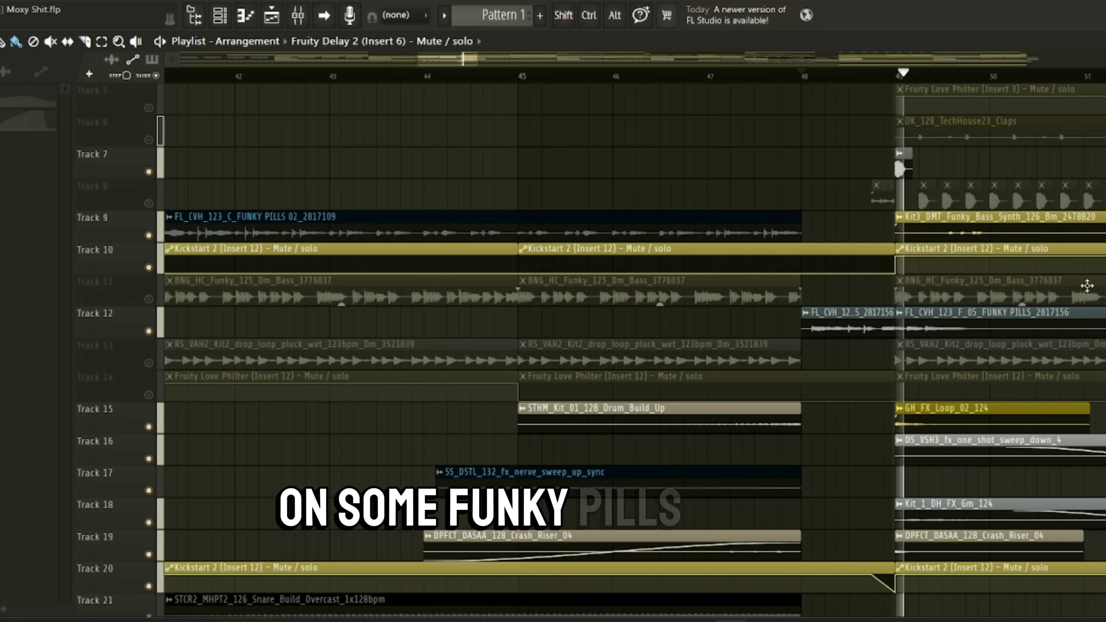
Examine the vocal, effects and automation clips on the lower tracks around the drop at bar 49 during playback.
scroll(995, 460, down, 8)
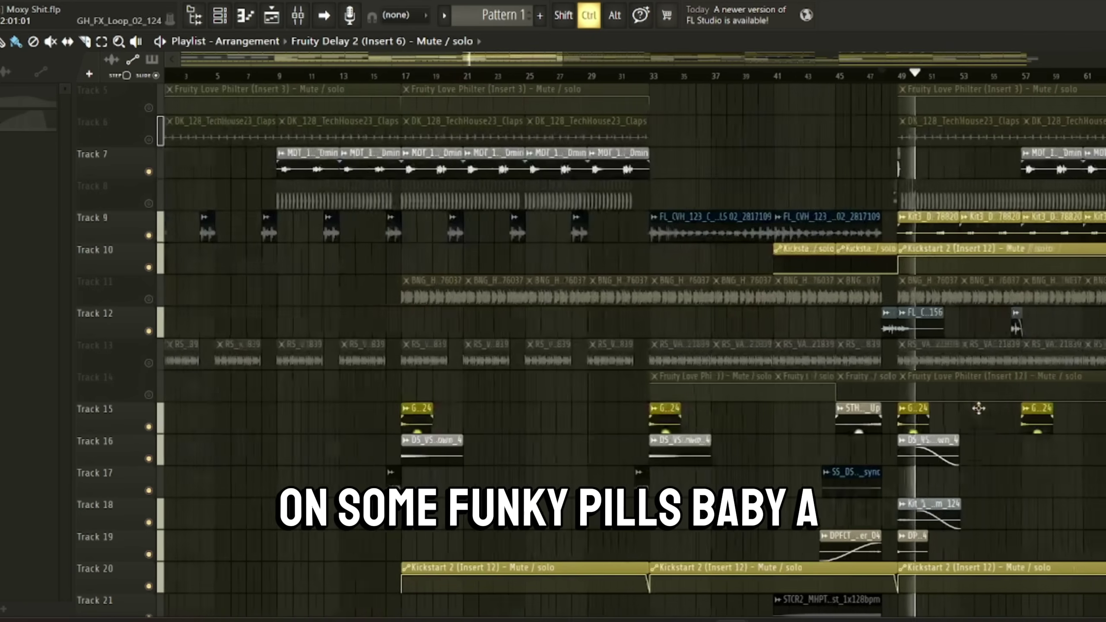
scroll(948, 421, down, 3)
scroll(958, 434, down, 3)
scroll(951, 447, up, 5)
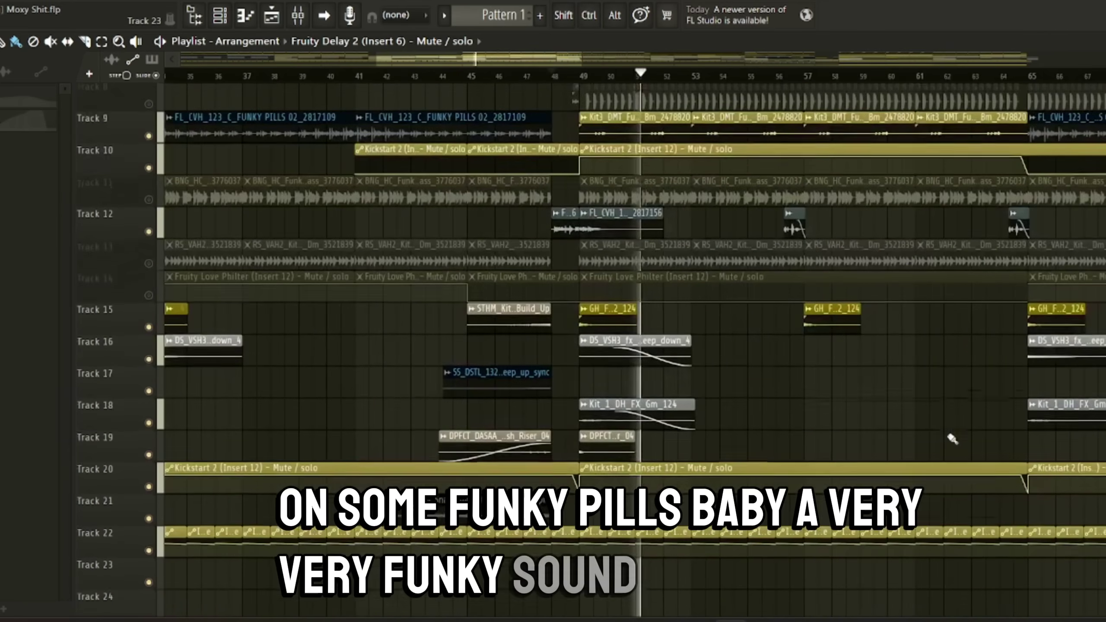
scroll(939, 445, down, 2)
scroll(872, 436, down, 2)
scroll(800, 444, up, 5)
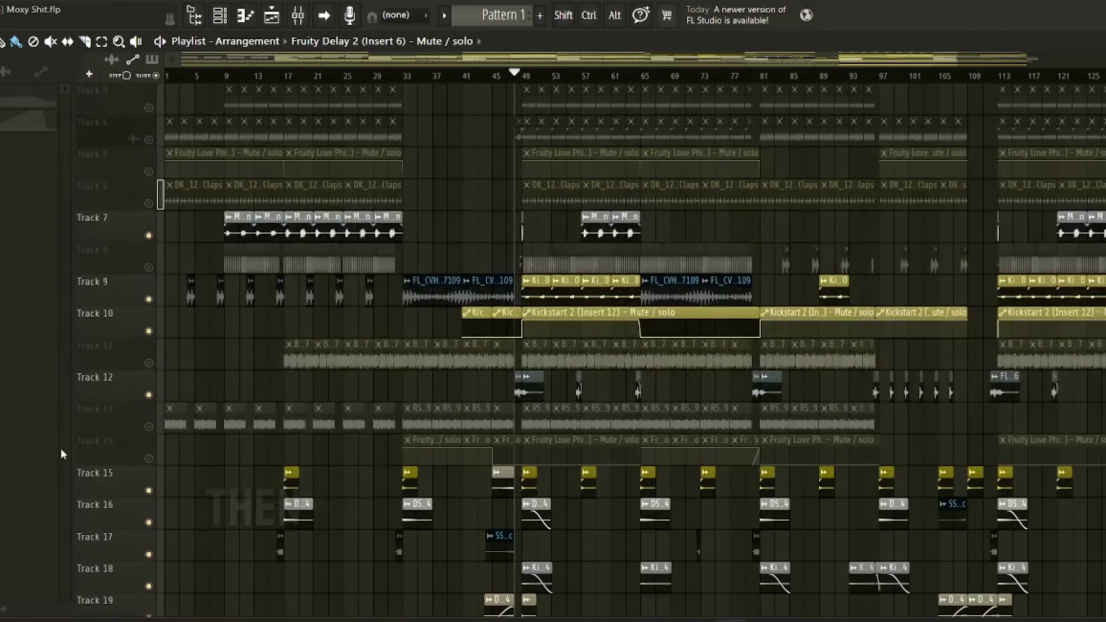
Unmute the pluck loop on Track 13, its filter automation on Track 14 and the bass on Track 11.
click(148, 427)
click(148, 459)
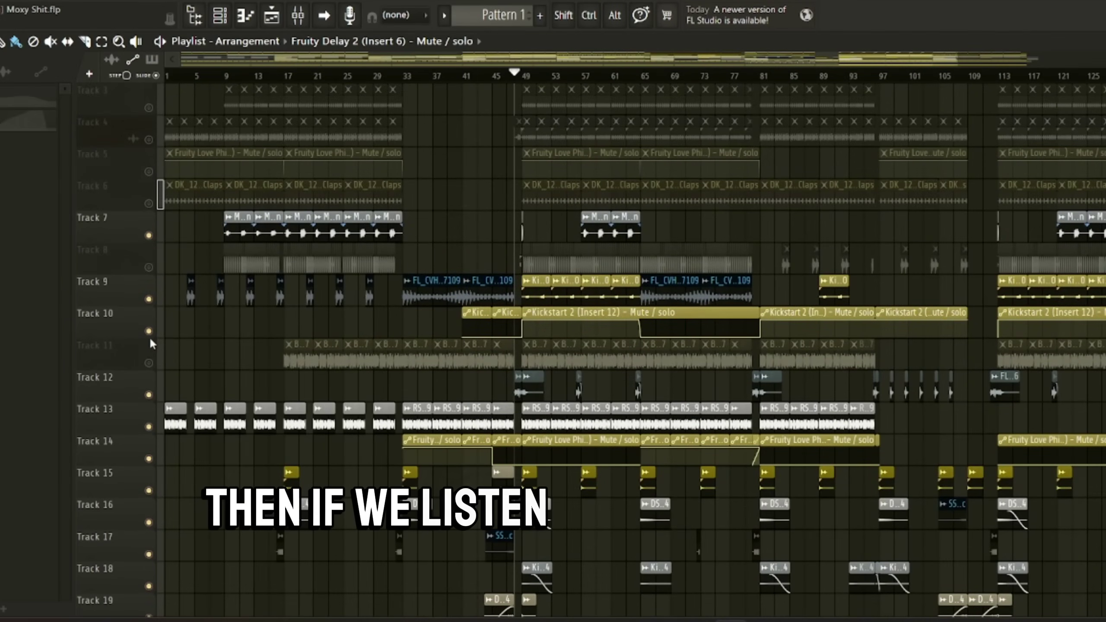
click(148, 362)
scroll(149, 349, up, 2)
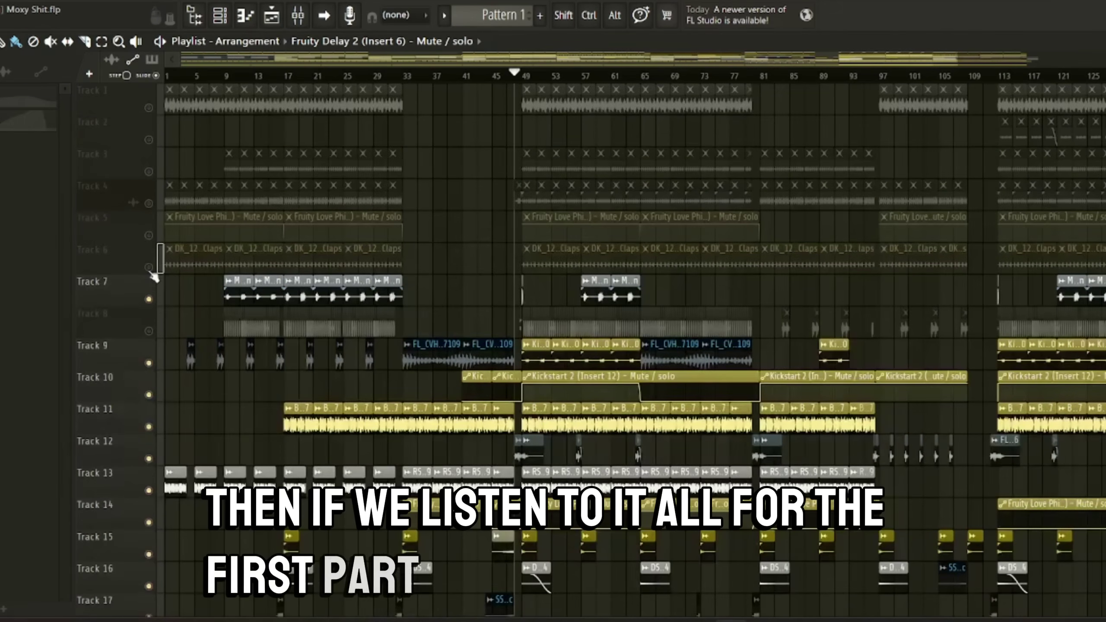
Unmute Track 8 and Tracks 1 to 6 to bring the drums back into the full mix.
click(148, 267)
click(148, 331)
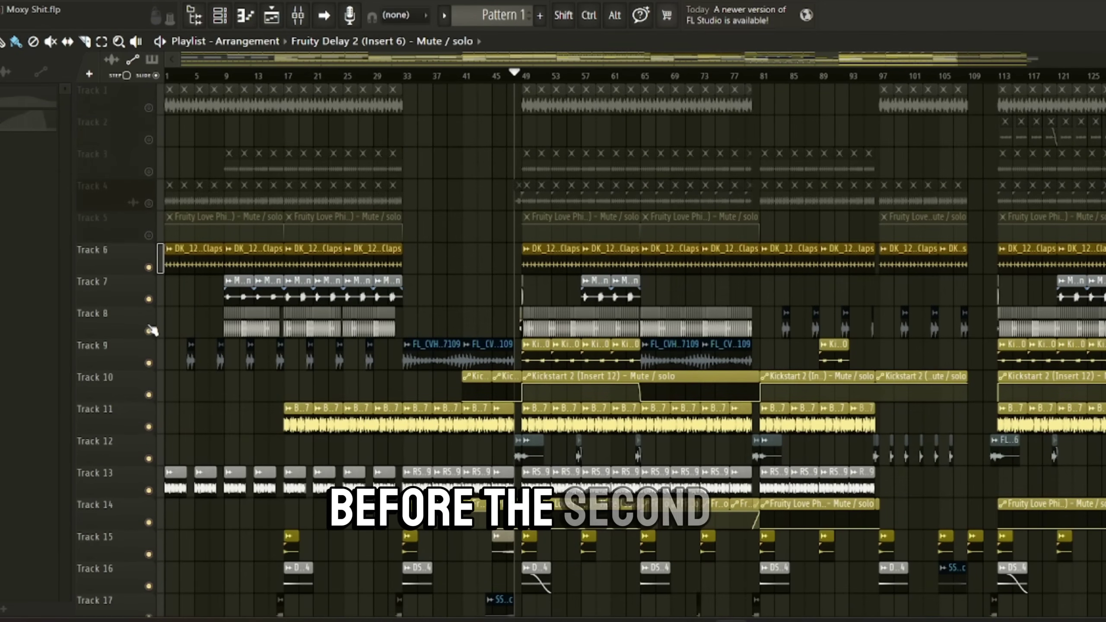
click(148, 235)
click(148, 203)
click(149, 171)
click(149, 140)
click(148, 107)
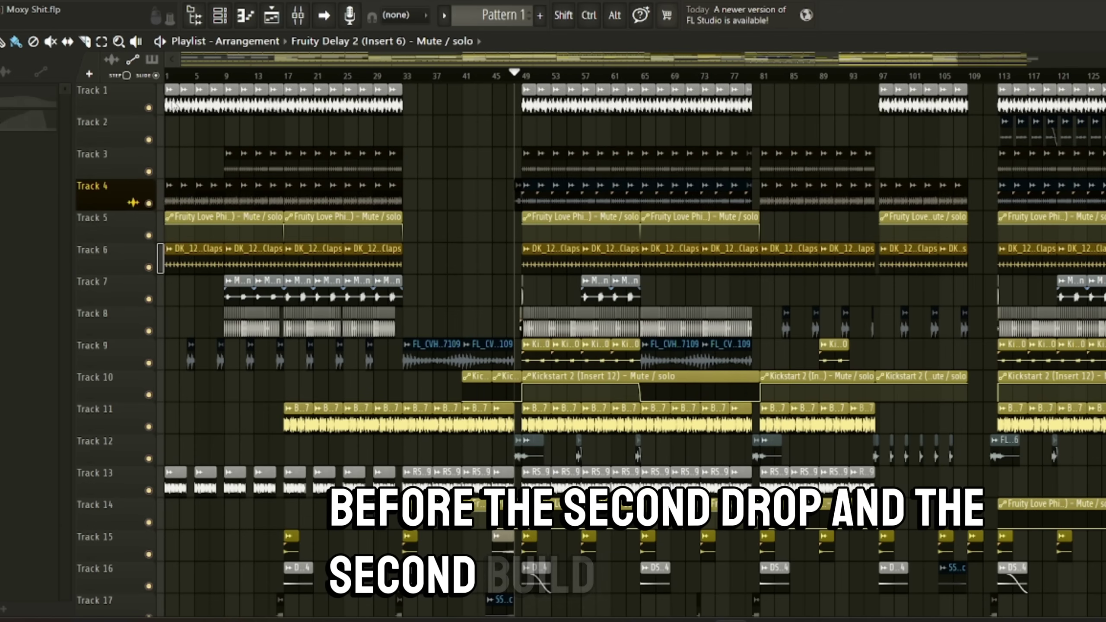
Play the full mix from bar 48 and examine all layers of the first drop up to bar 65.
scroll(674, 164, up, 3)
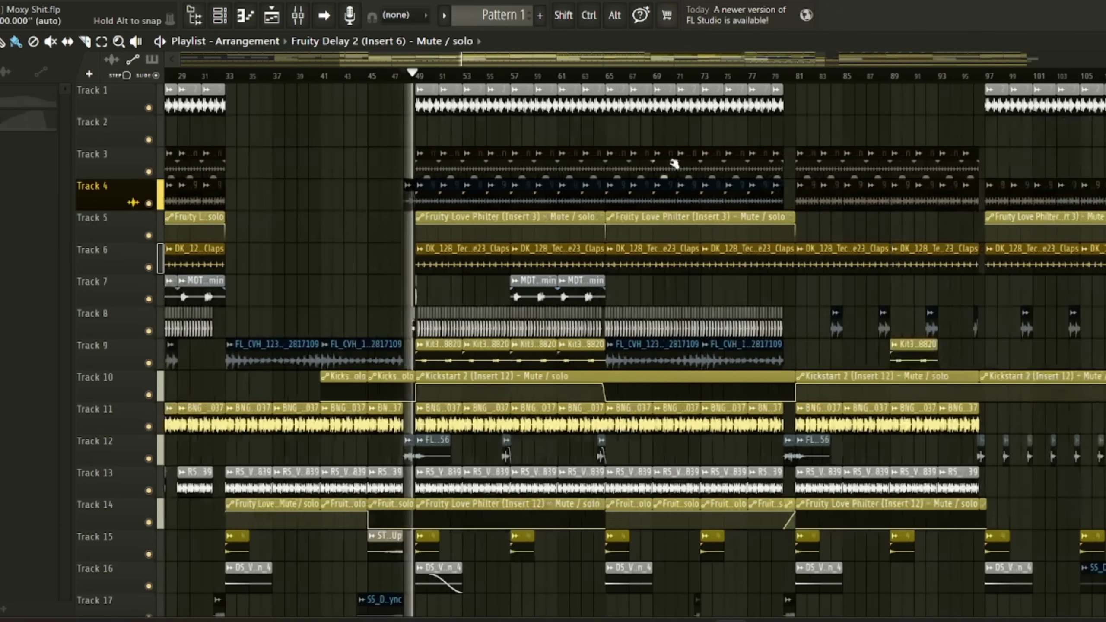
scroll(674, 164, down, 8)
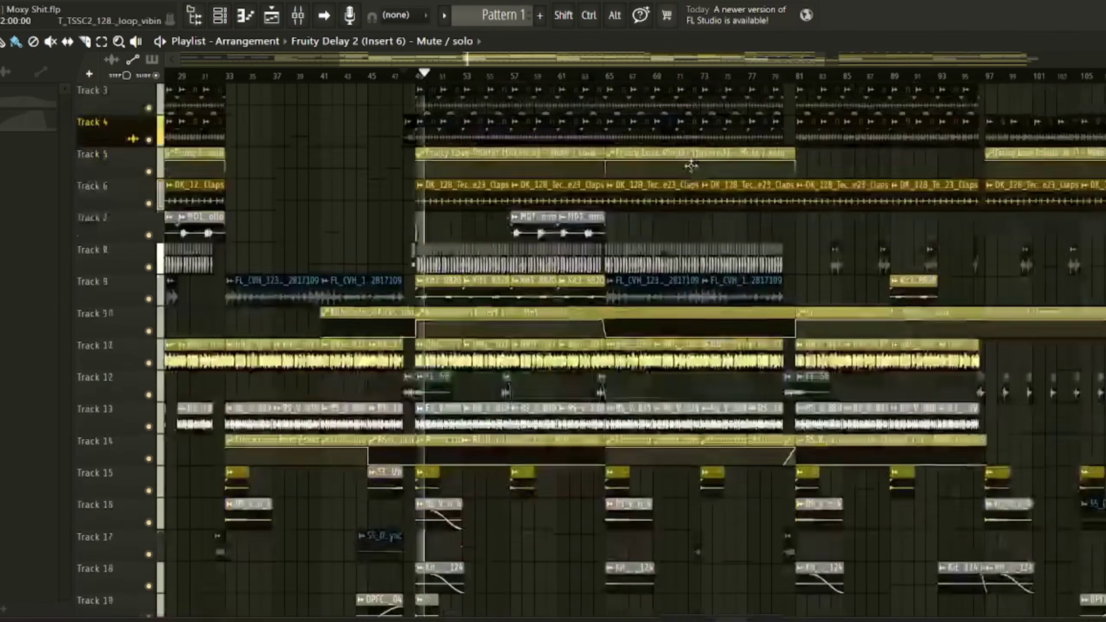
scroll(640, 281, up, 4)
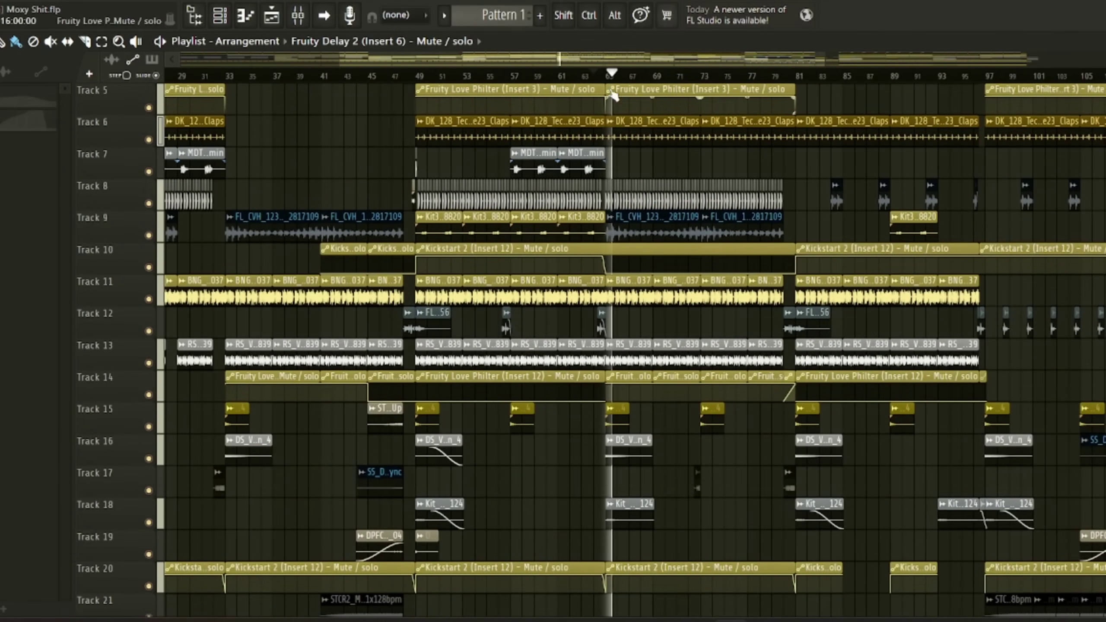
Examine the short vox clip on Track 12 before bar 65 and the layers of the drop's second half.
scroll(662, 321, up, 8)
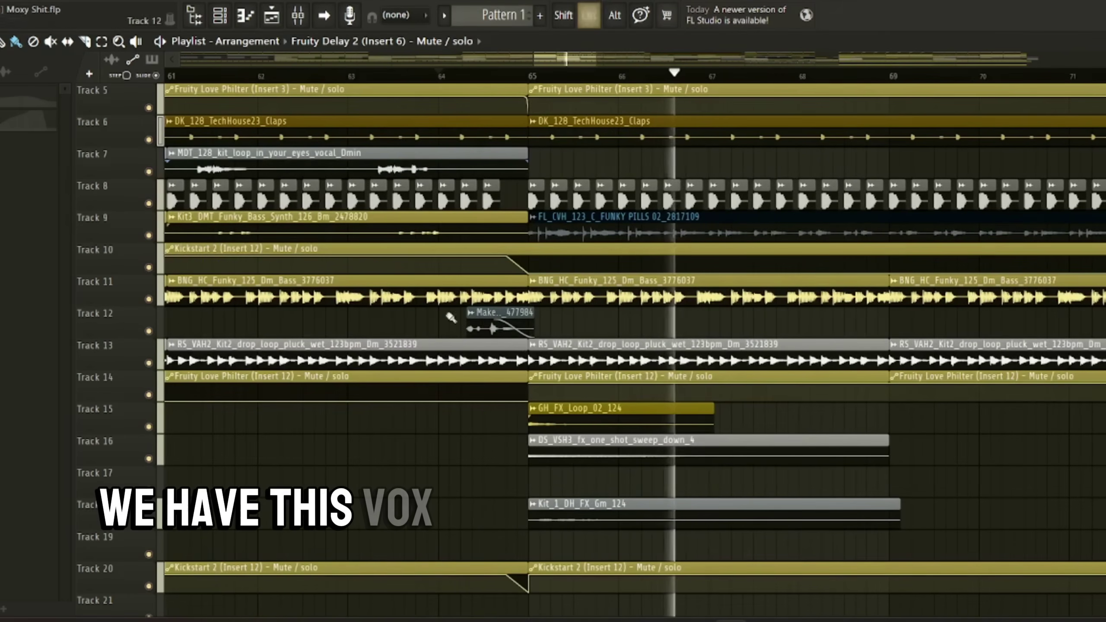
scroll(479, 316, down, 9)
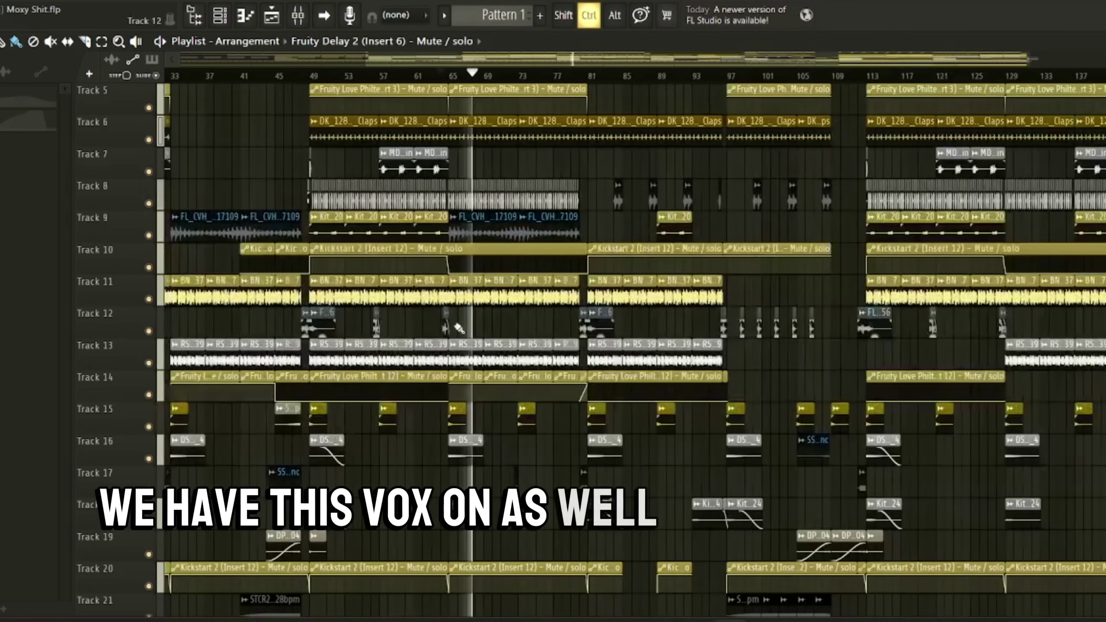
scroll(566, 344, up, 5)
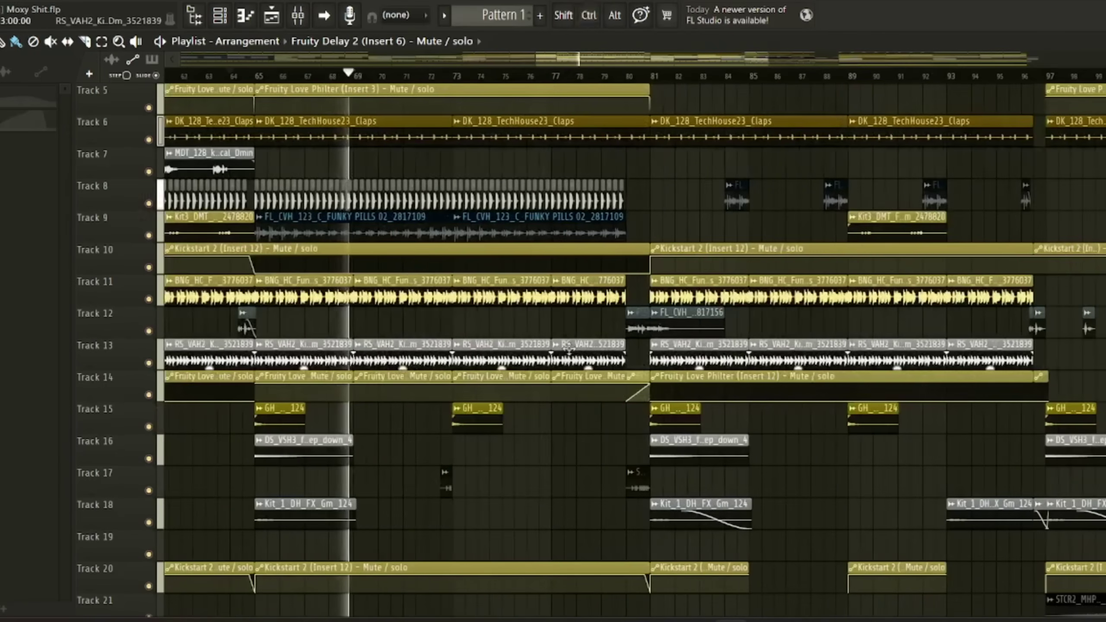
scroll(569, 350, up, 5)
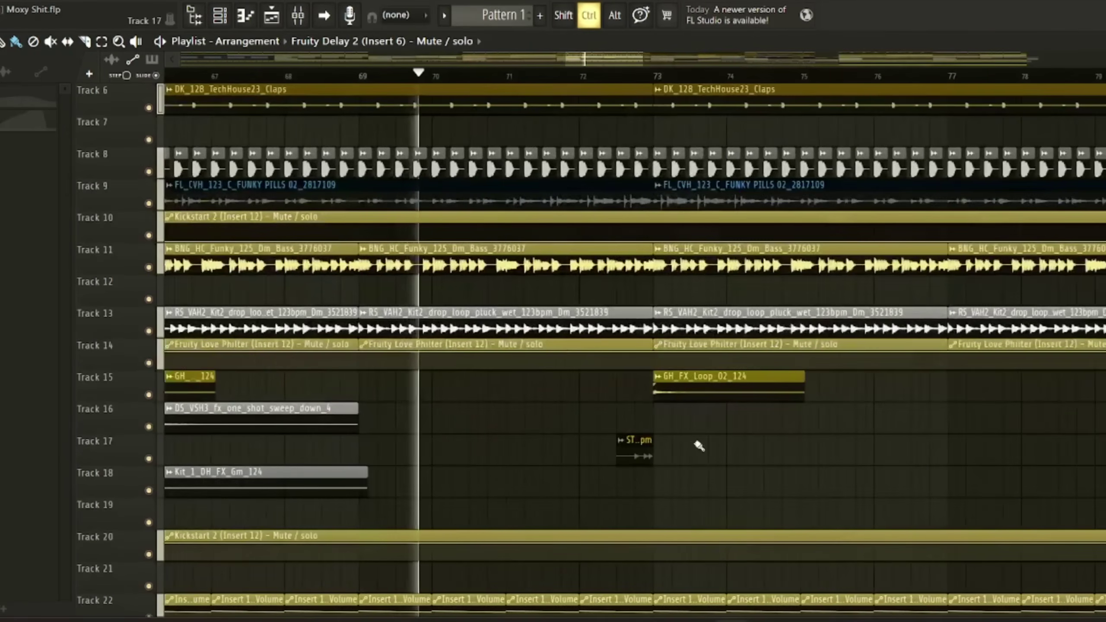
Continue playback past bar 73 and examine the whole arrangement, including the effects transitions leading to bar 81.
scroll(700, 445, down, 10)
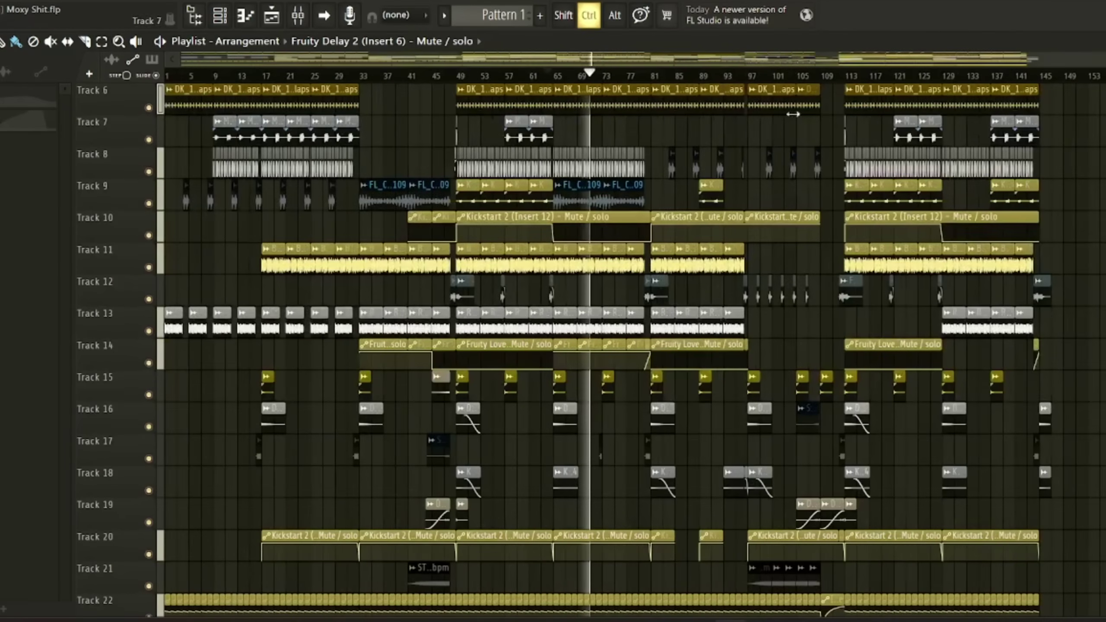
scroll(704, 167, up, 4)
scroll(678, 112, up, 1)
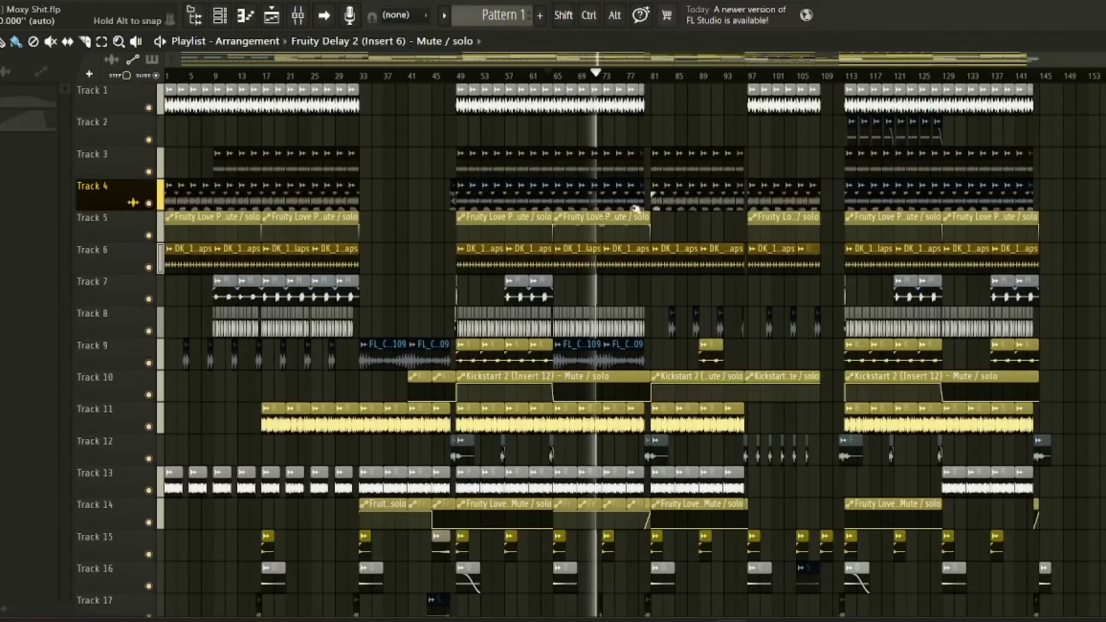
scroll(758, 218, down, 8)
scroll(784, 305, up, 8)
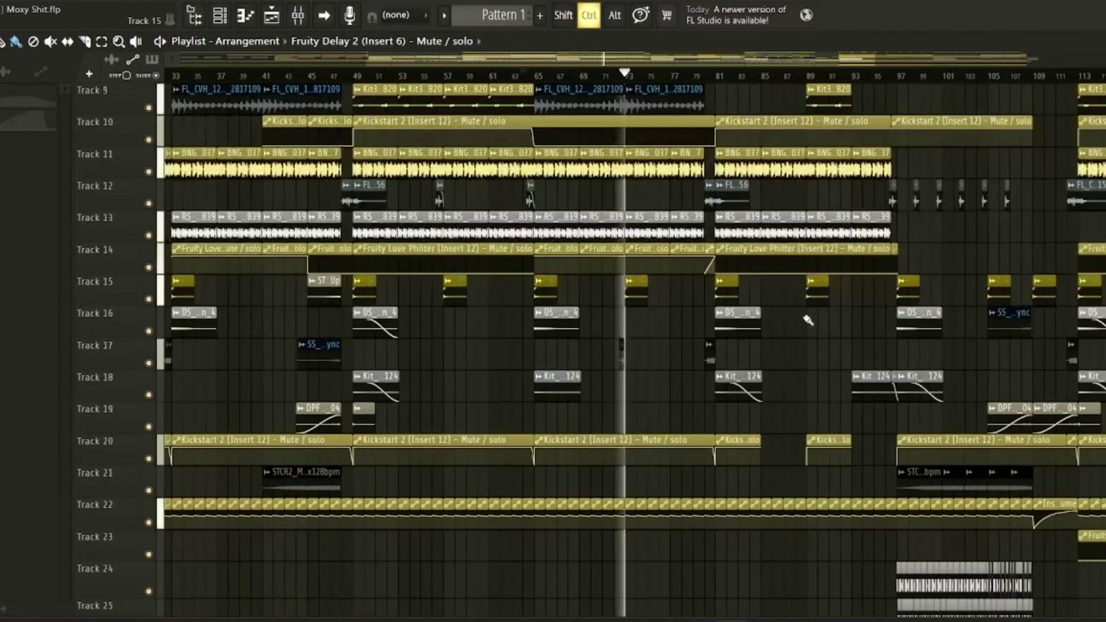
scroll(796, 372, up, 2)
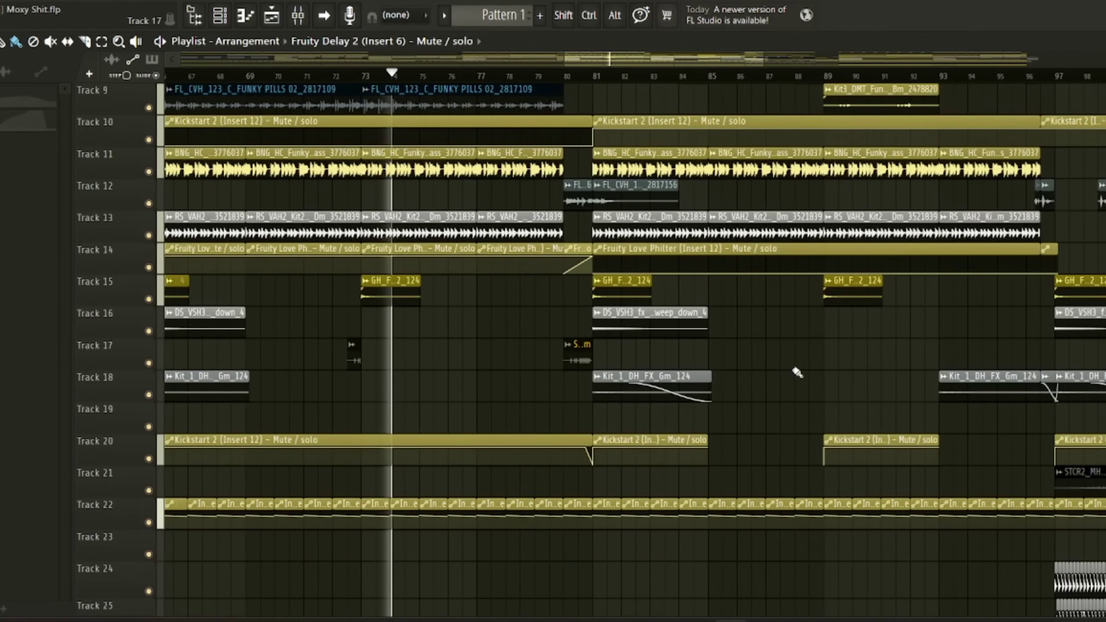
scroll(797, 373, down, 8)
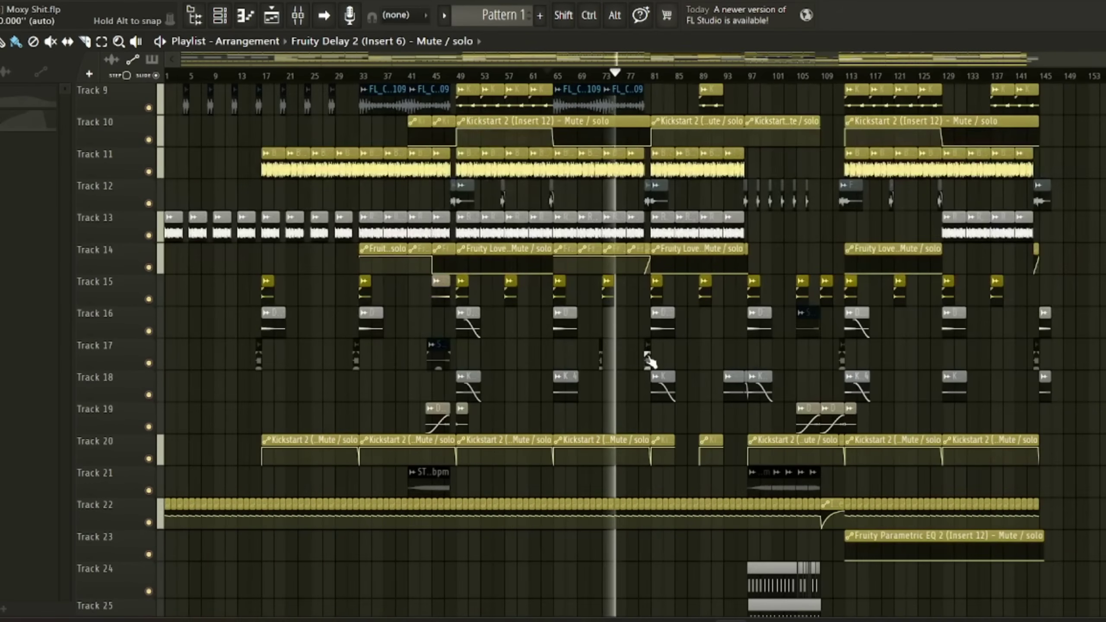
Examine the layers from bar 81 onward and move playback ahead to just before the bar 97 break.
scroll(572, 575, up, 5)
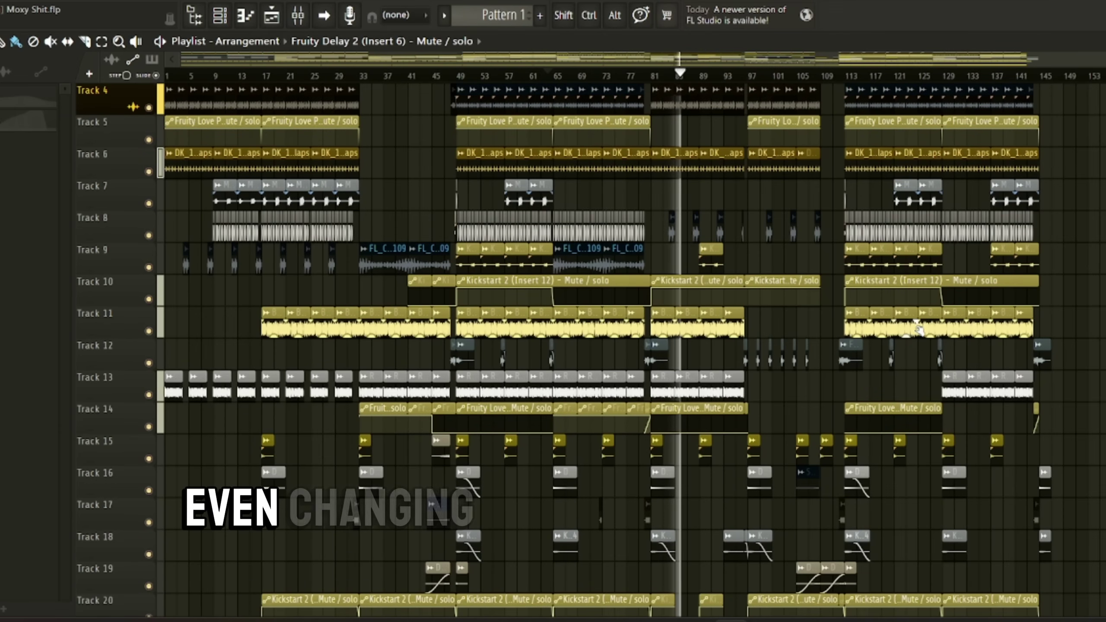
scroll(919, 331, down, 5)
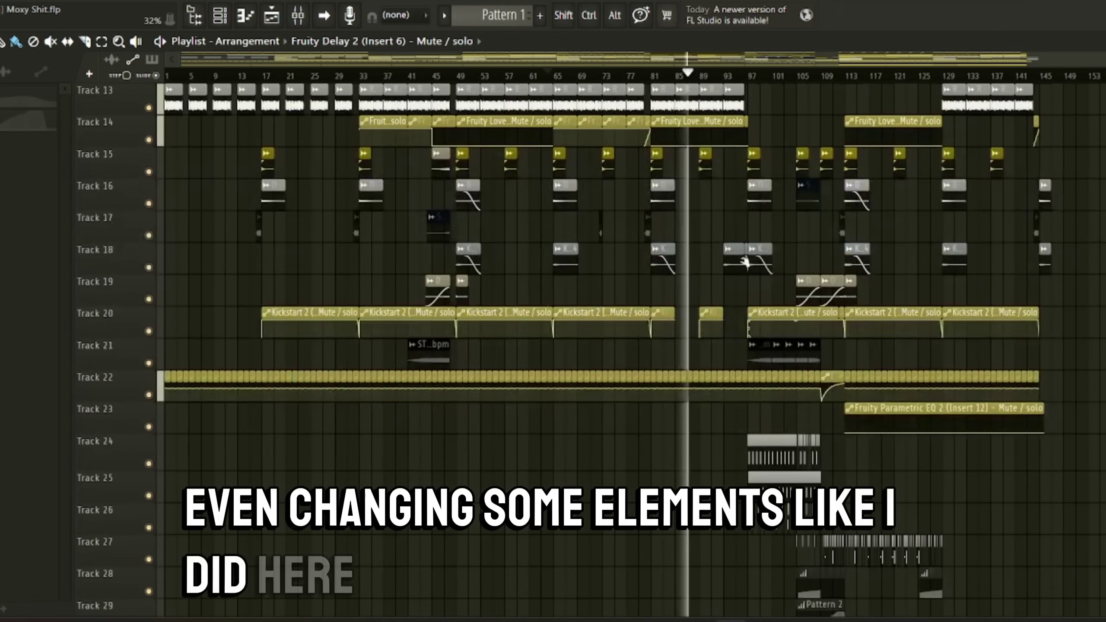
click(724, 75)
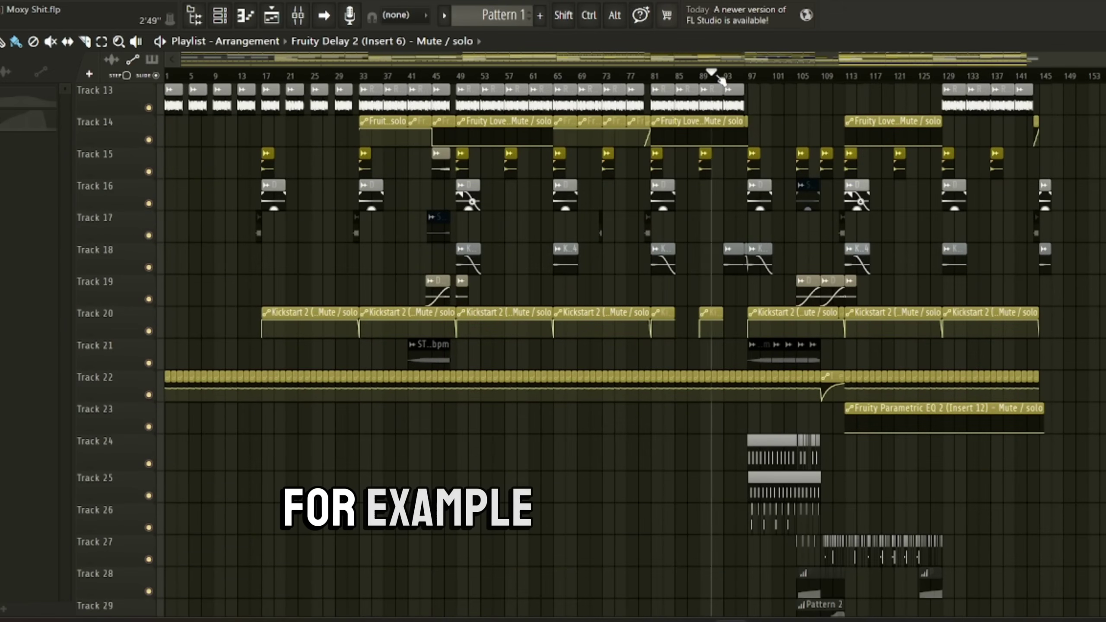
click(735, 75)
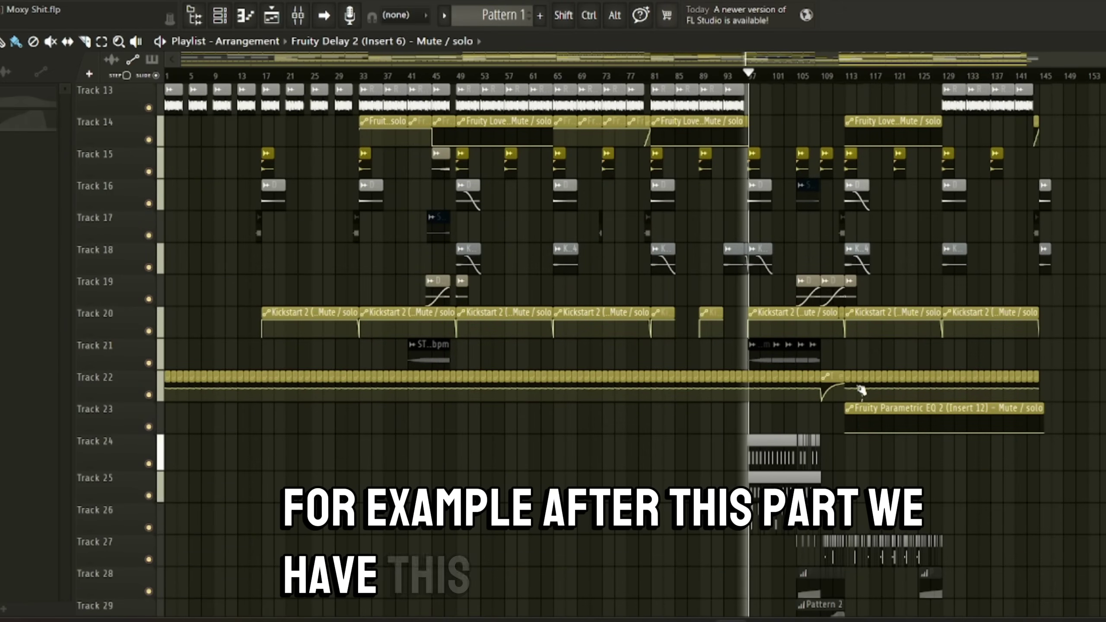
Examine the chopped clips on Tracks 24 to 26 from bar 97 and check the mixer levels while they play.
ctrl+scroll(836, 531, up, 3)
ctrl+scroll(836, 531, up, 3)
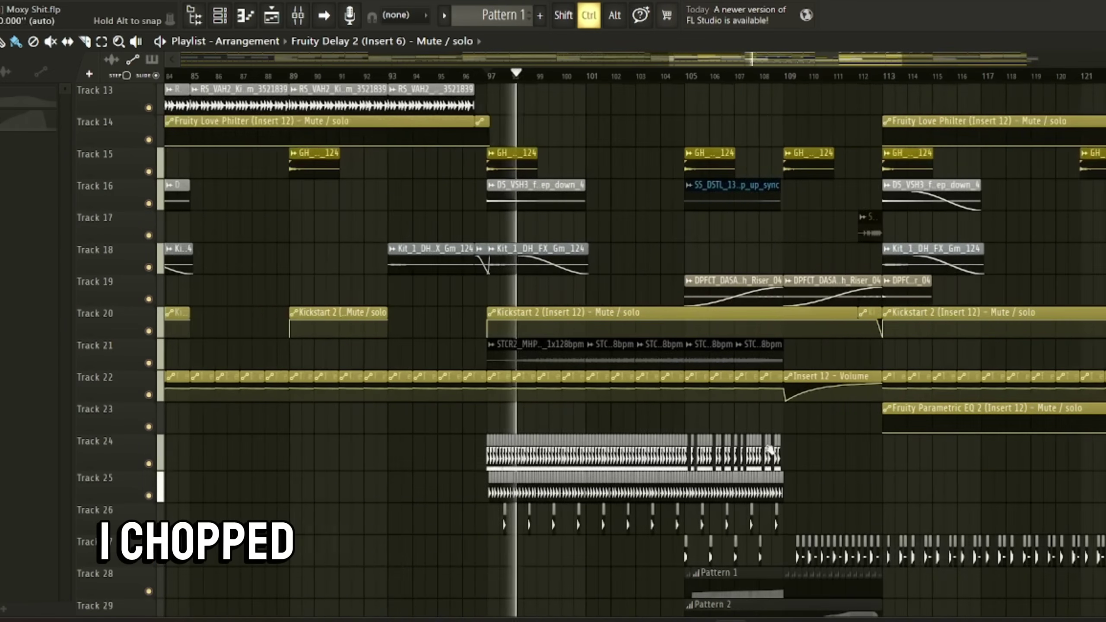
scroll(593, 458, down, 3)
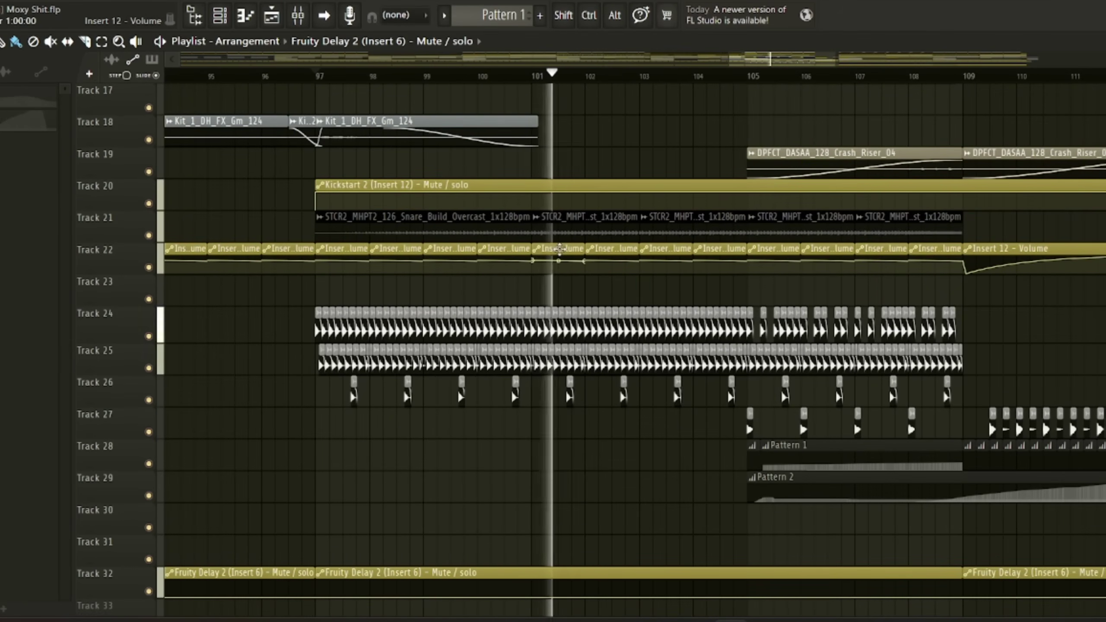
ctrl+scroll(623, 277, up, 2)
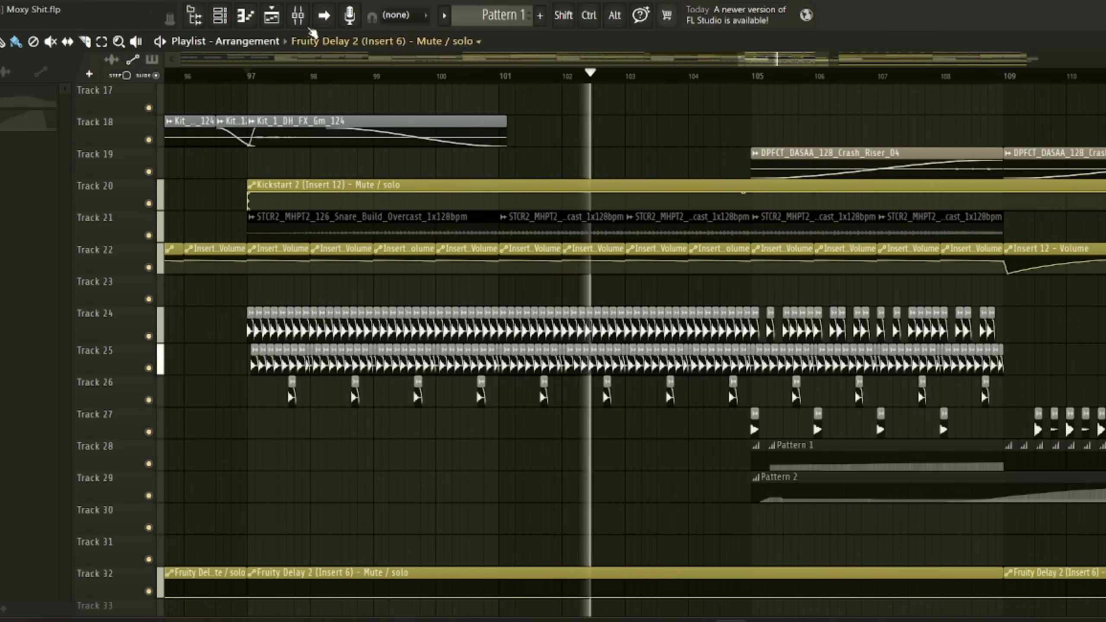
click(301, 18)
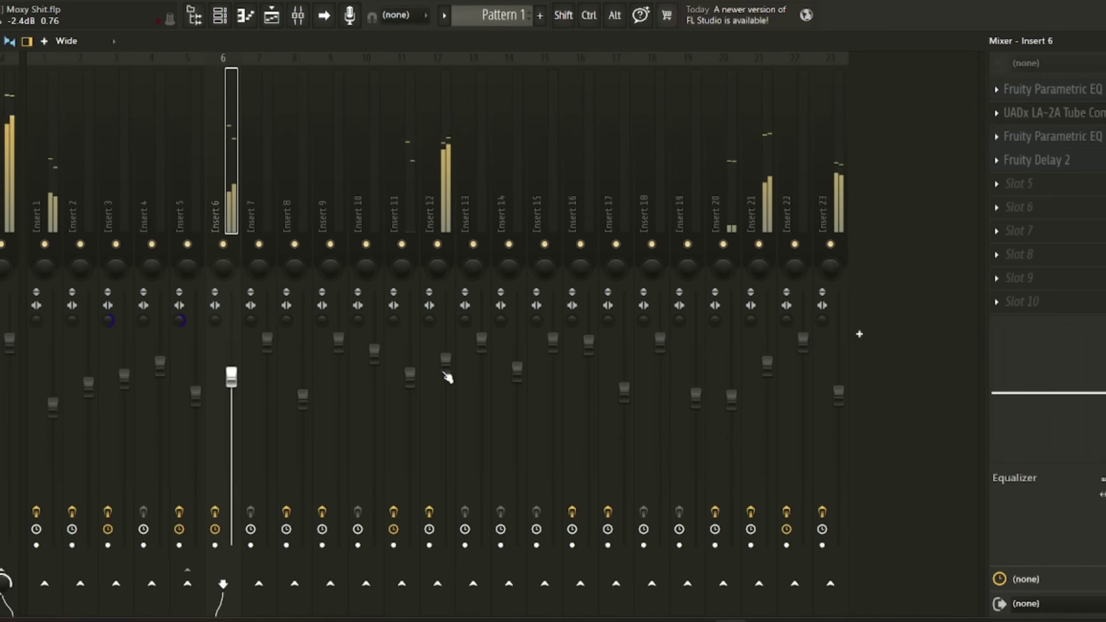
click(273, 22)
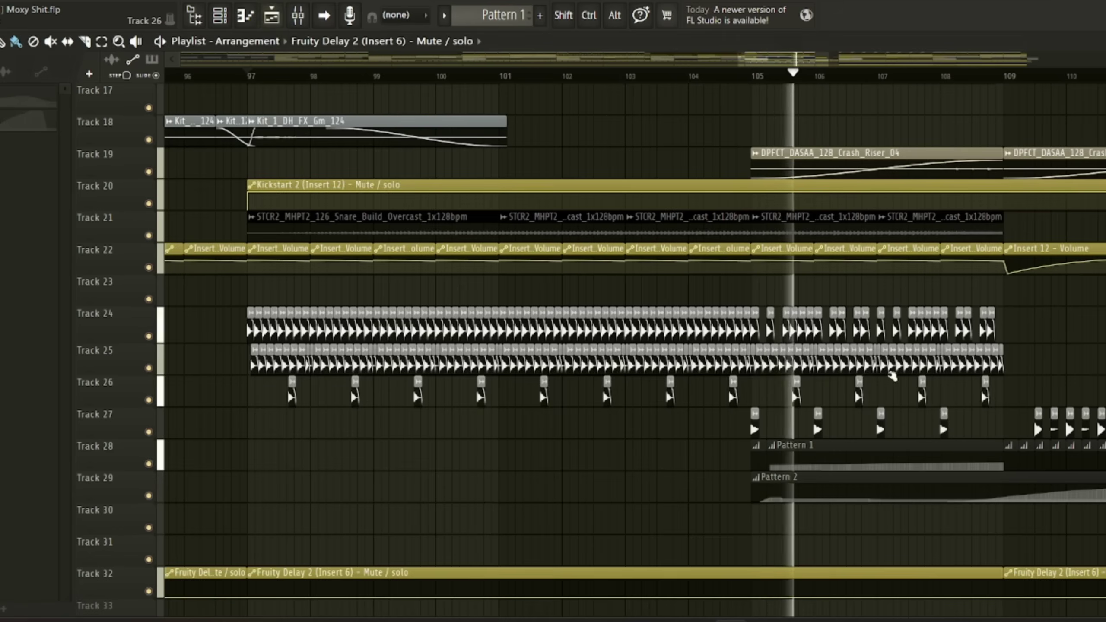
Examine the build-up on Tracks 27 to 29, including Pattern 1 and Pattern 2, between bars 105 and 113.
ctrl+scroll(1015, 295, down, 4)
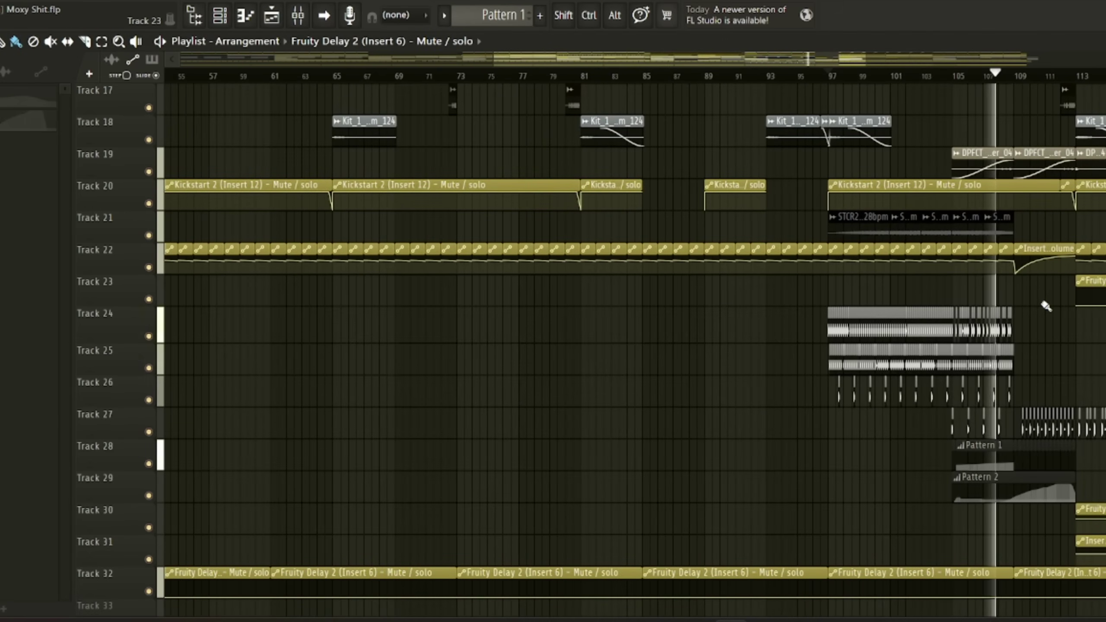
ctrl+scroll(1032, 358, up, 4)
ctrl+scroll(1014, 424, down, 5)
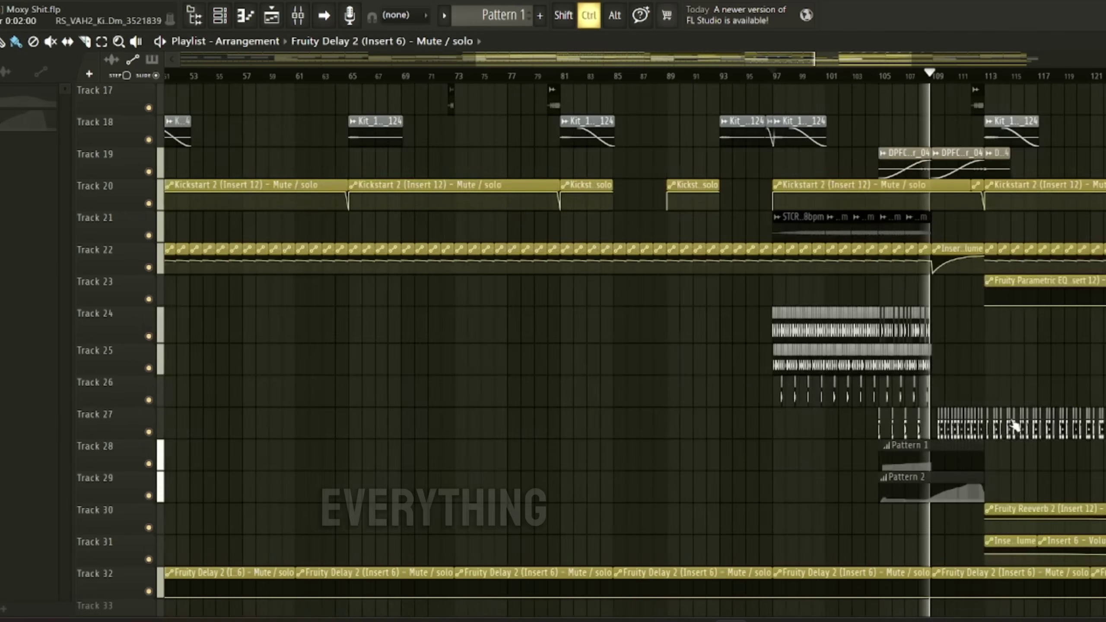
ctrl+scroll(1015, 425, up, 5)
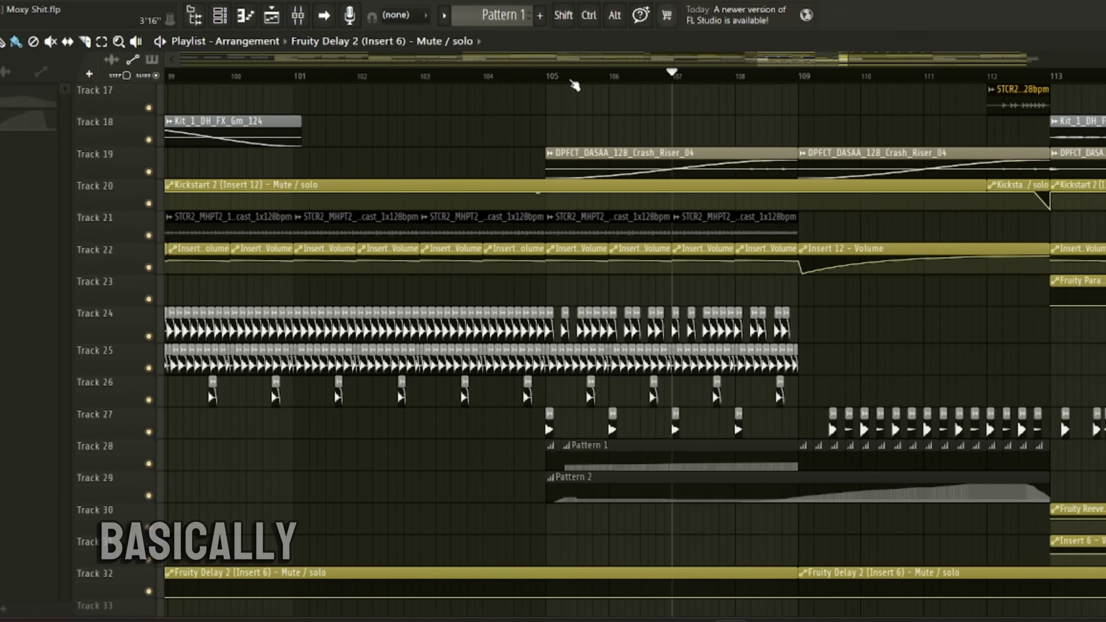
Play the build-up with the mixer open and inspect Fruity Parametric EQ 2 and Fruity Reeverb 2 on Insert 12.
click(300, 14)
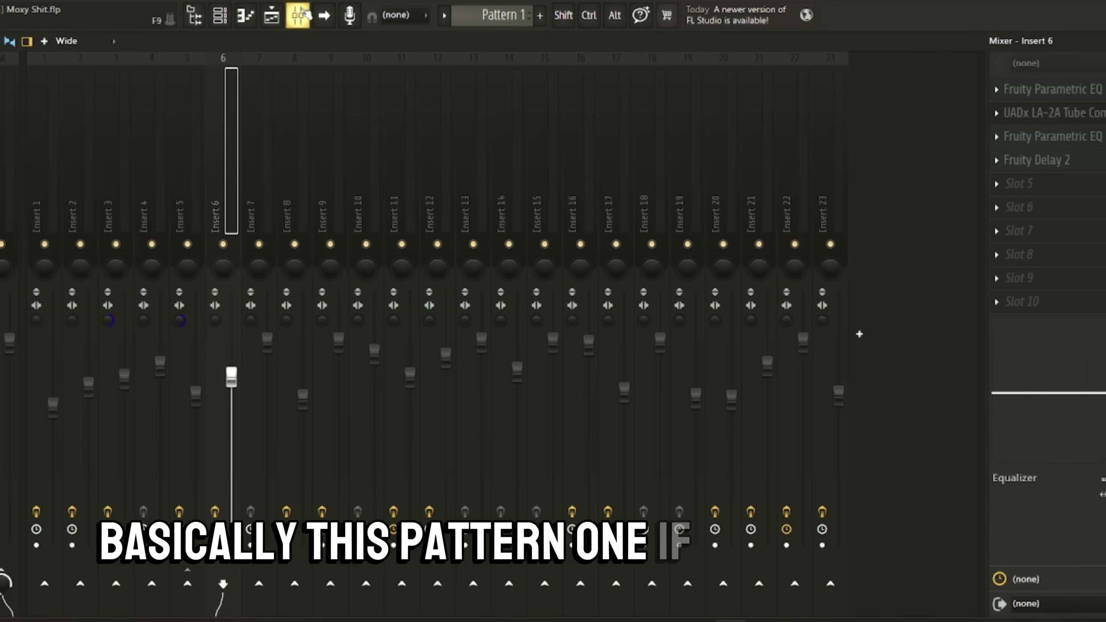
click(301, 14)
key(F9)
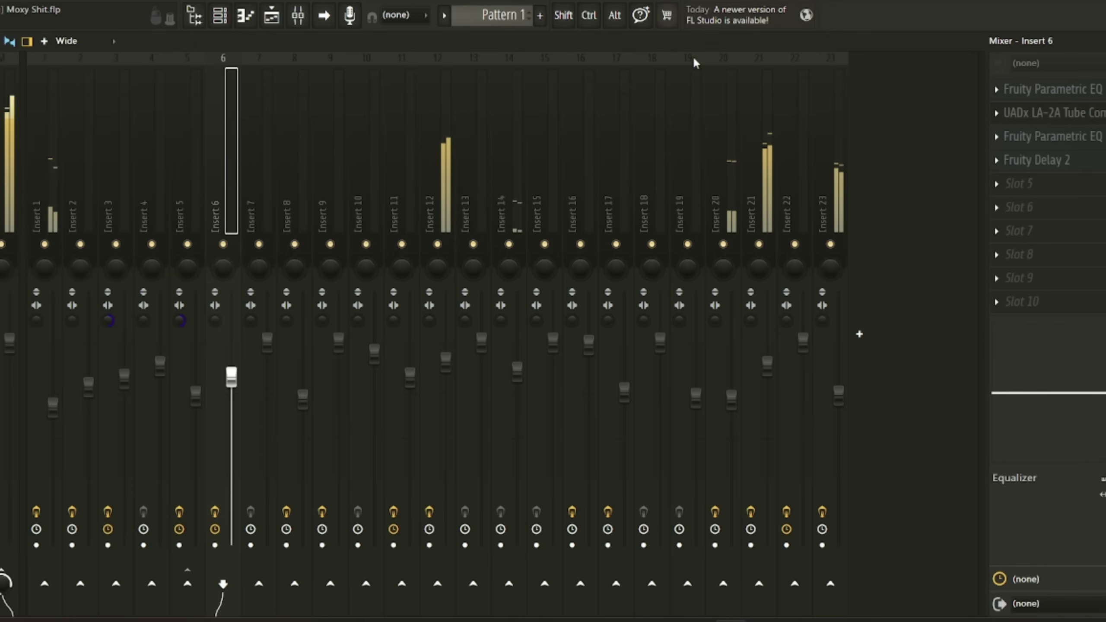
click(445, 57)
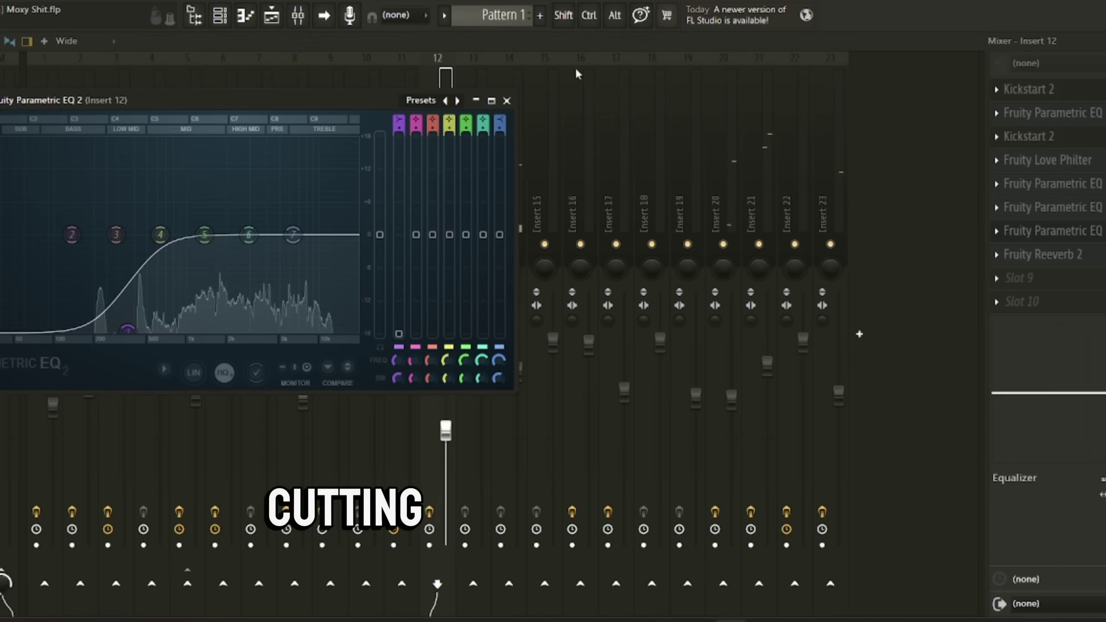
click(507, 100)
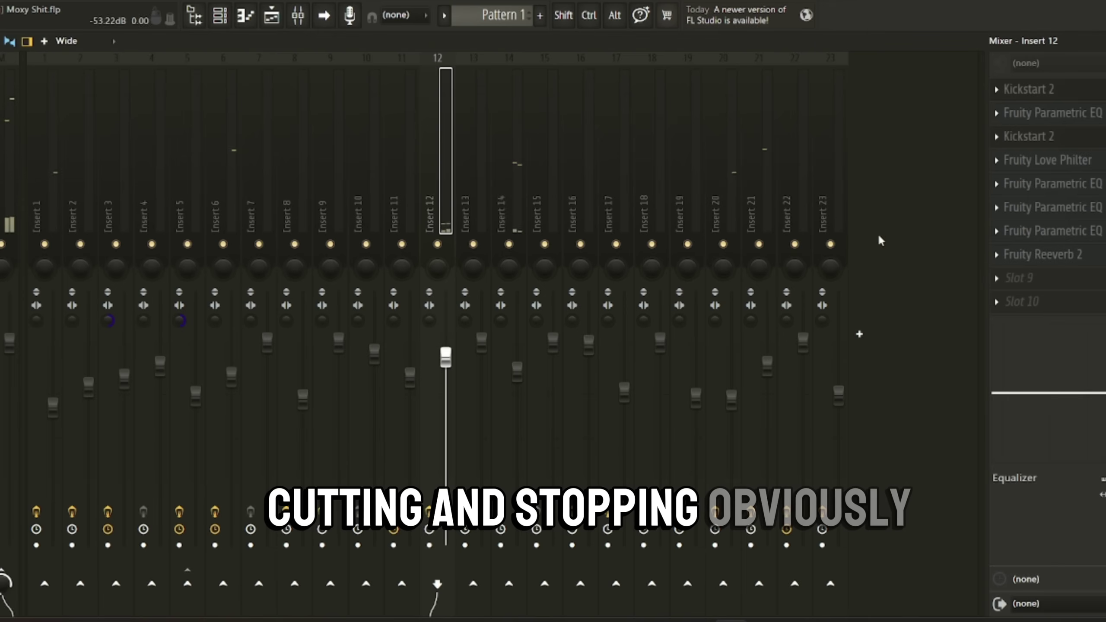
click(1036, 255)
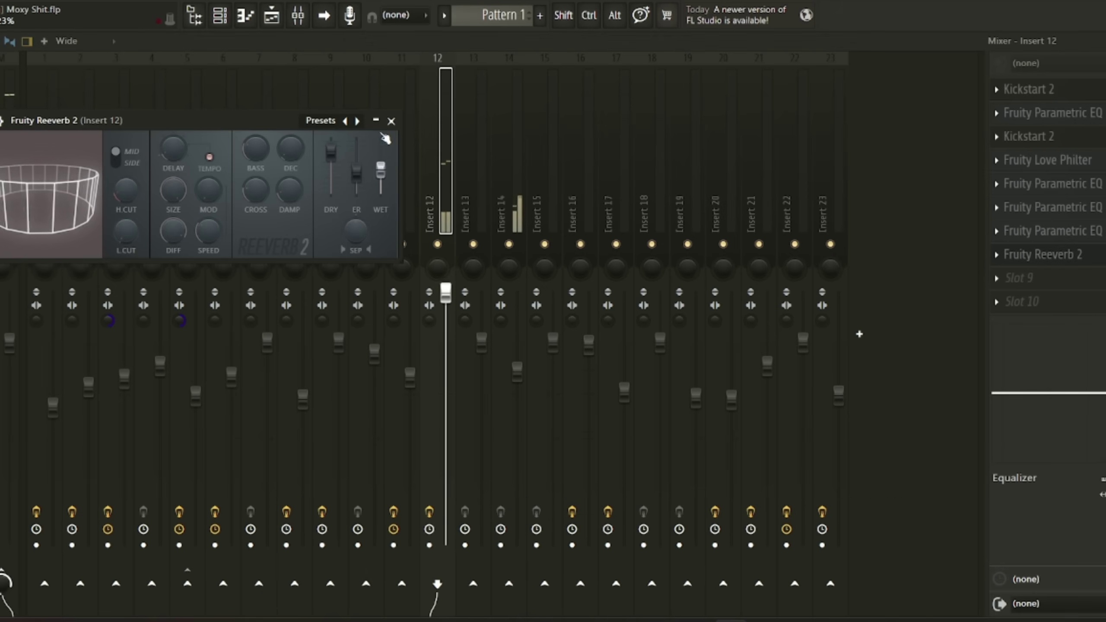
click(283, 17)
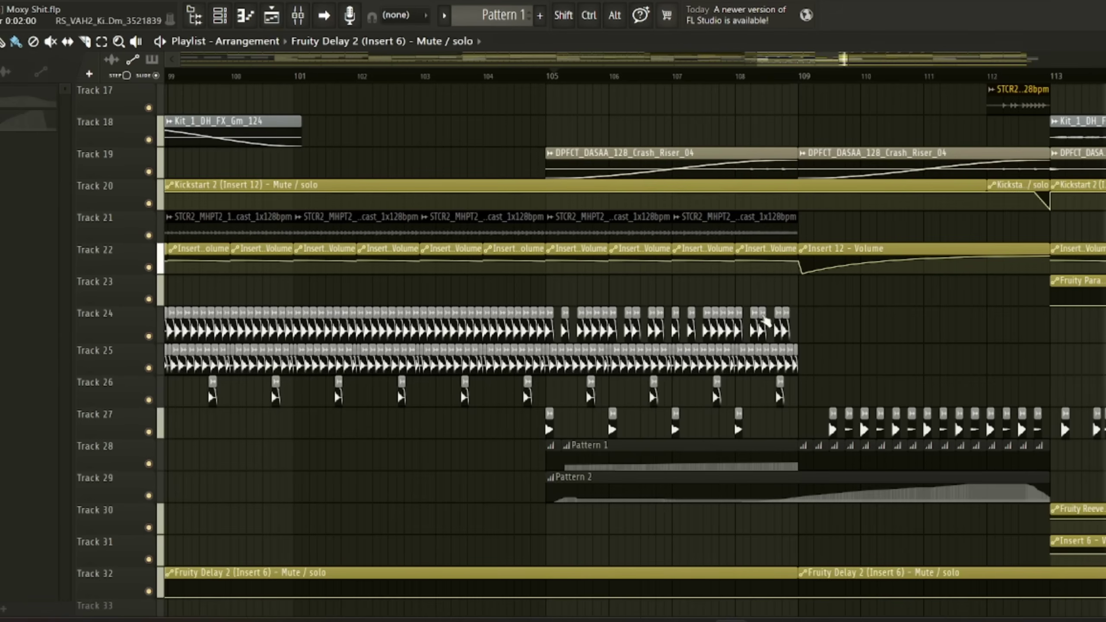
Examine the Track 27 chops, Pattern 1 and the automation clips on Tracks 30 to 32 through the second drop from bar 113.
ctrl+scroll(1098, 362, down, 5)
ctrl+scroll(1098, 362, down, 3)
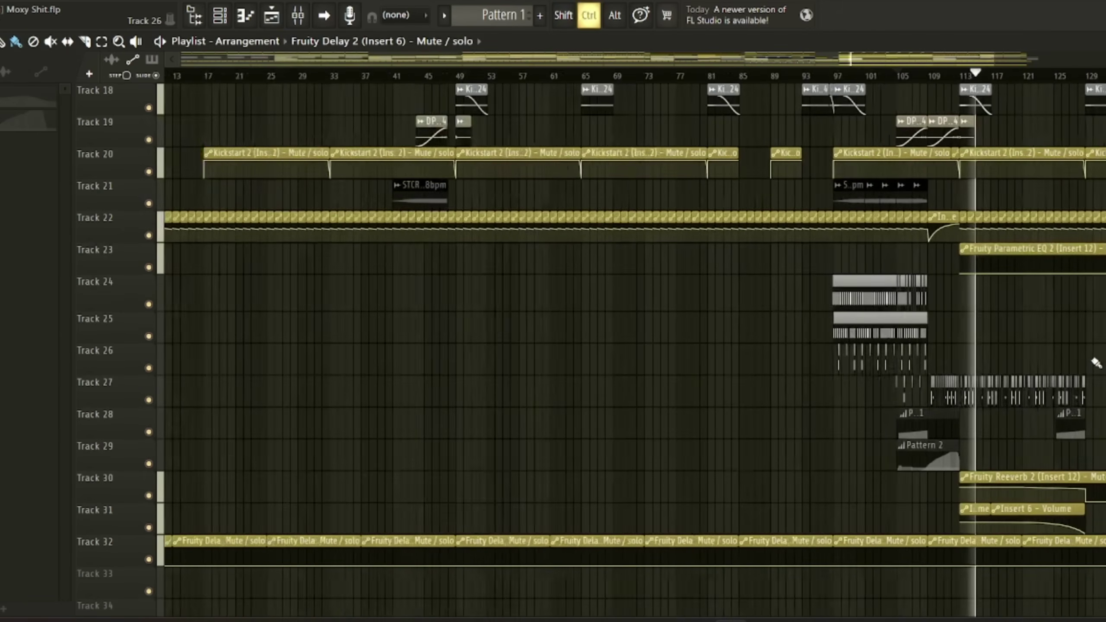
scroll(1065, 349, up, 2)
scroll(1065, 349, down, 1)
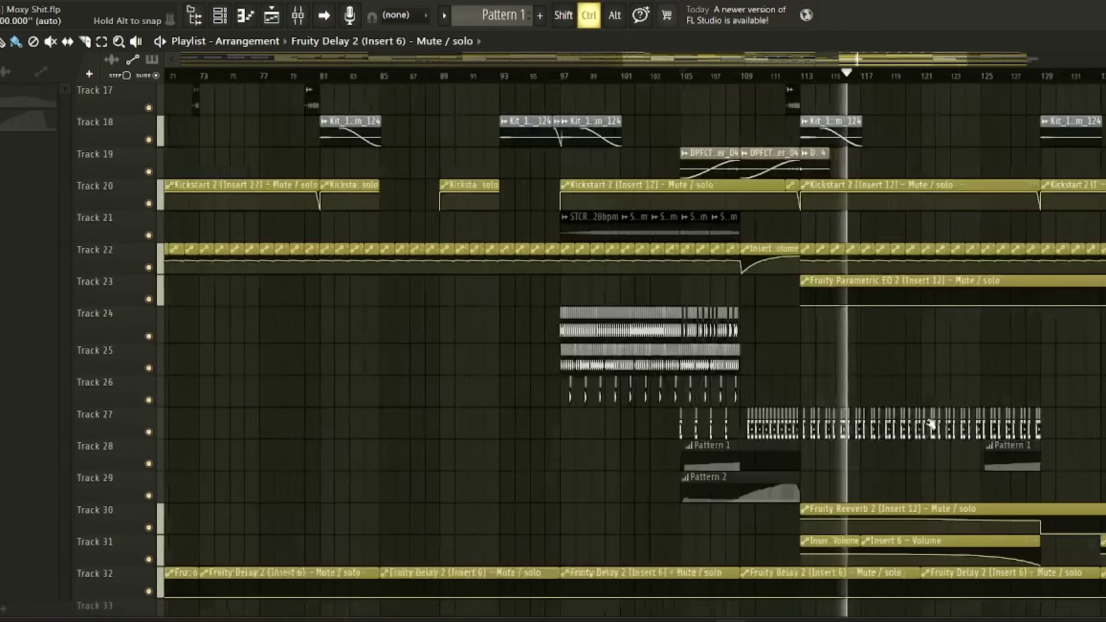
ctrl+scroll(704, 437, up, 6)
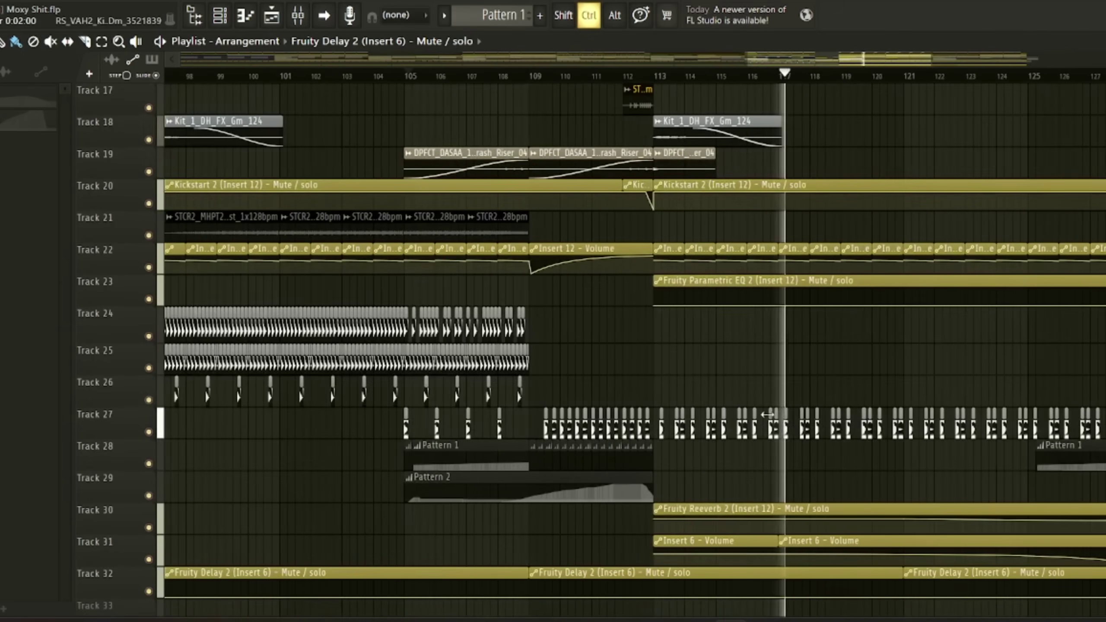
ctrl+scroll(704, 437, down, 3)
ctrl+scroll(988, 395, up, 3)
ctrl+scroll(385, 463, down, 1)
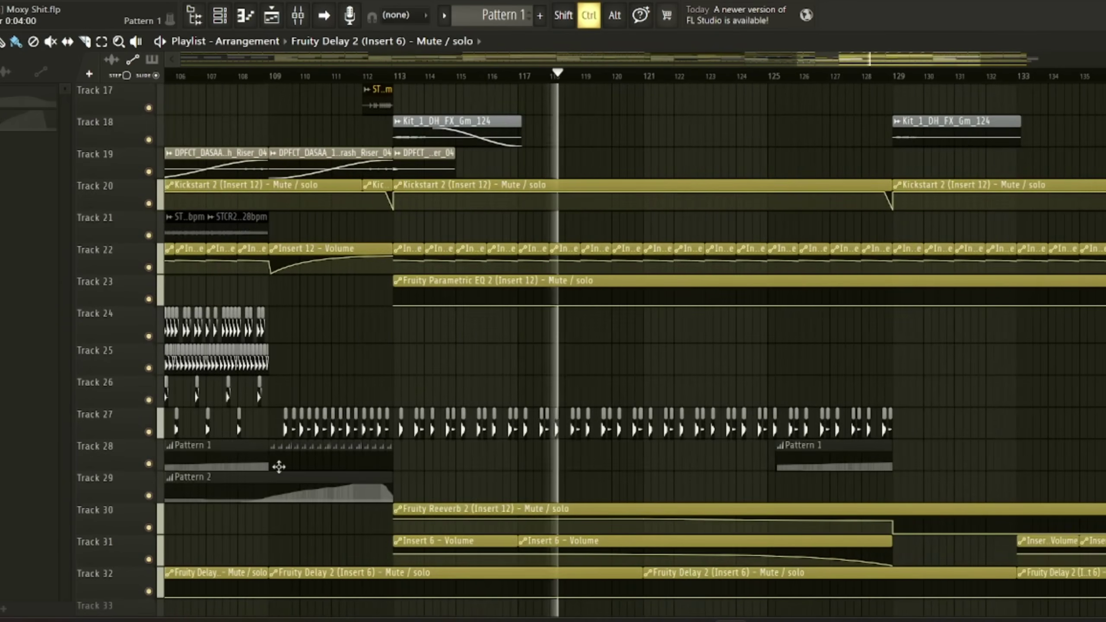
scroll(687, 409, left, 2)
ctrl+scroll(687, 409, down, 2)
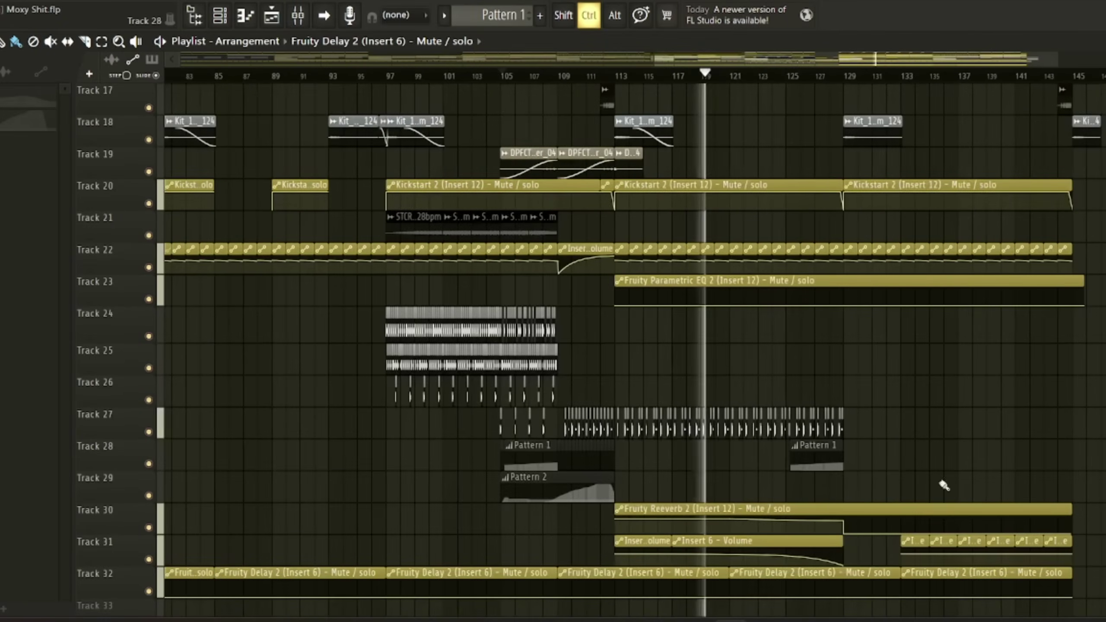
ctrl+scroll(943, 485, up, 2)
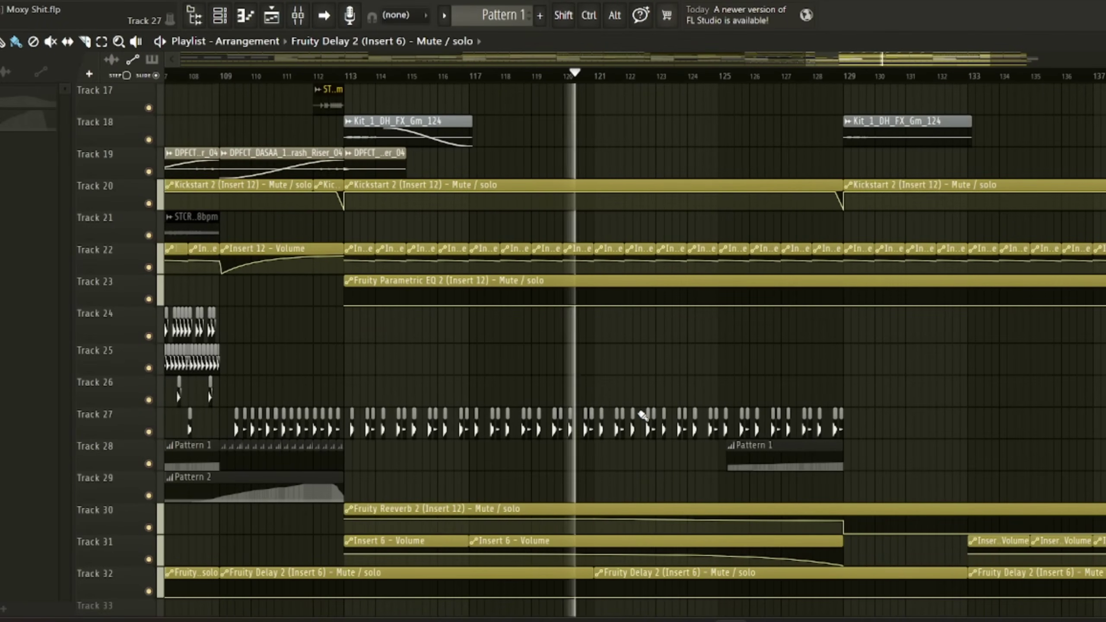
Examine the second drop's layers across all tracks past bar 129, and return the playhead to about bar 105.
scroll(643, 418, up, 5)
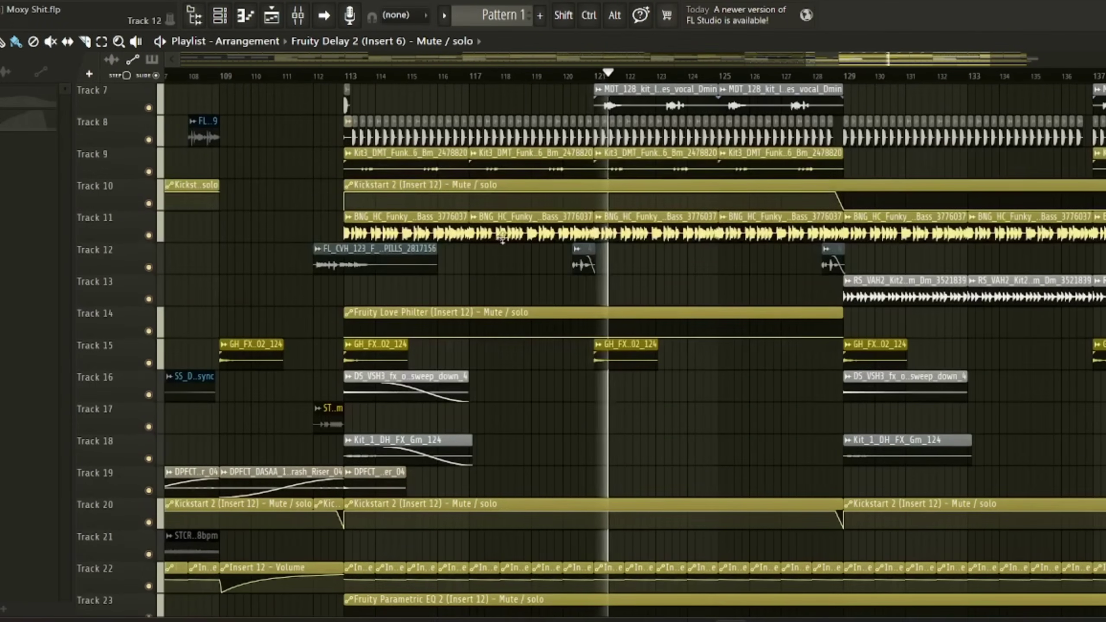
scroll(769, 250, down, 5)
scroll(767, 252, down, 1)
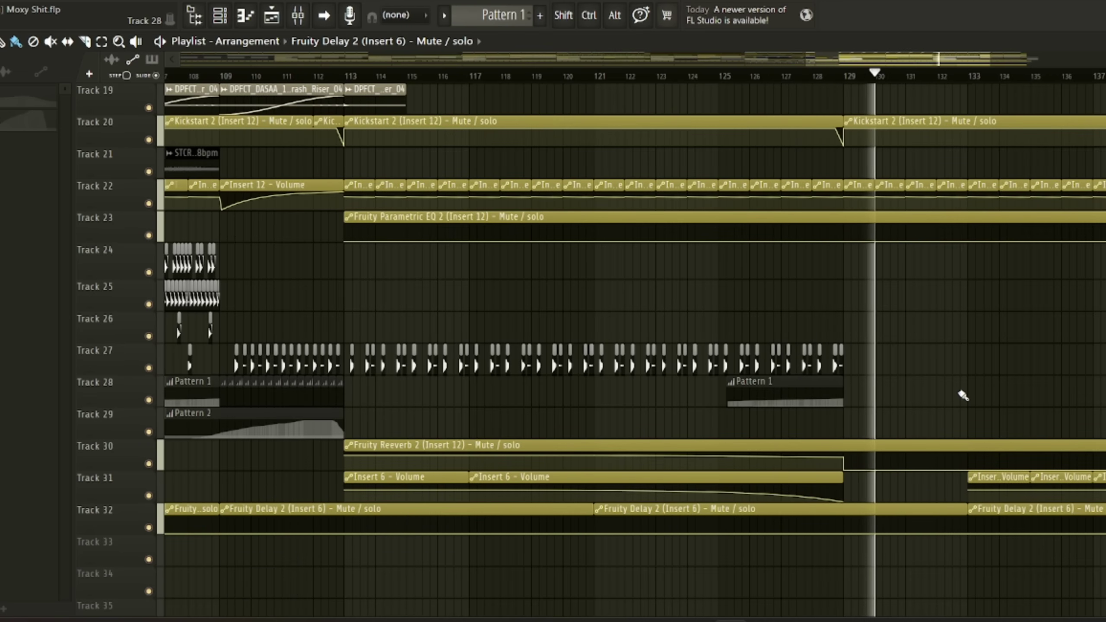
scroll(964, 396, down, 5)
scroll(1039, 378, up, 8)
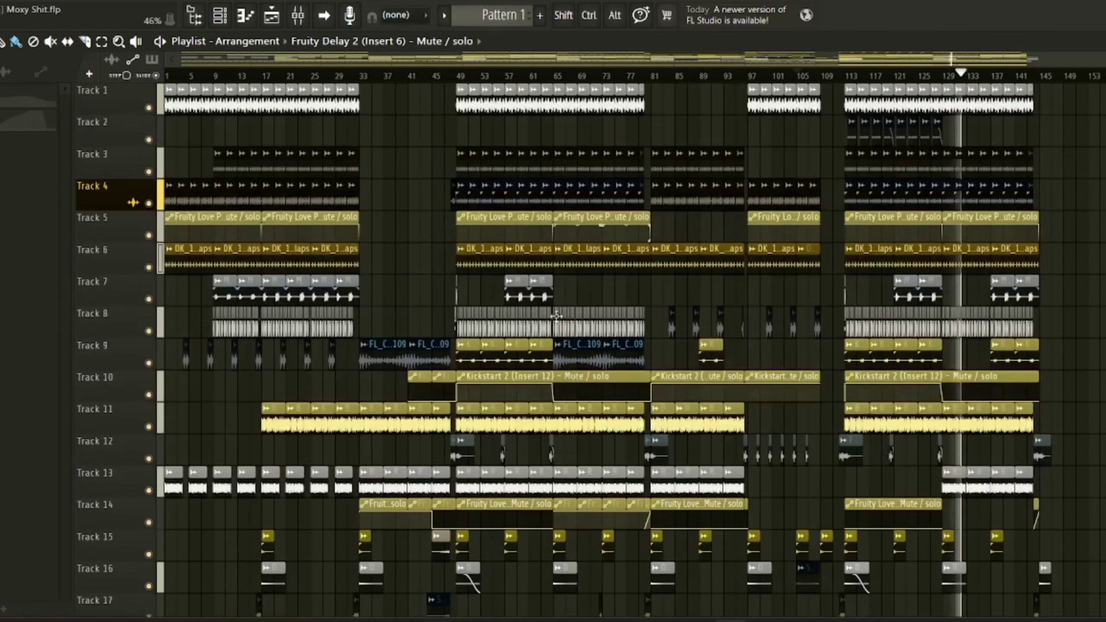
scroll(1000, 210, down, 4)
scroll(1046, 362, down, 2)
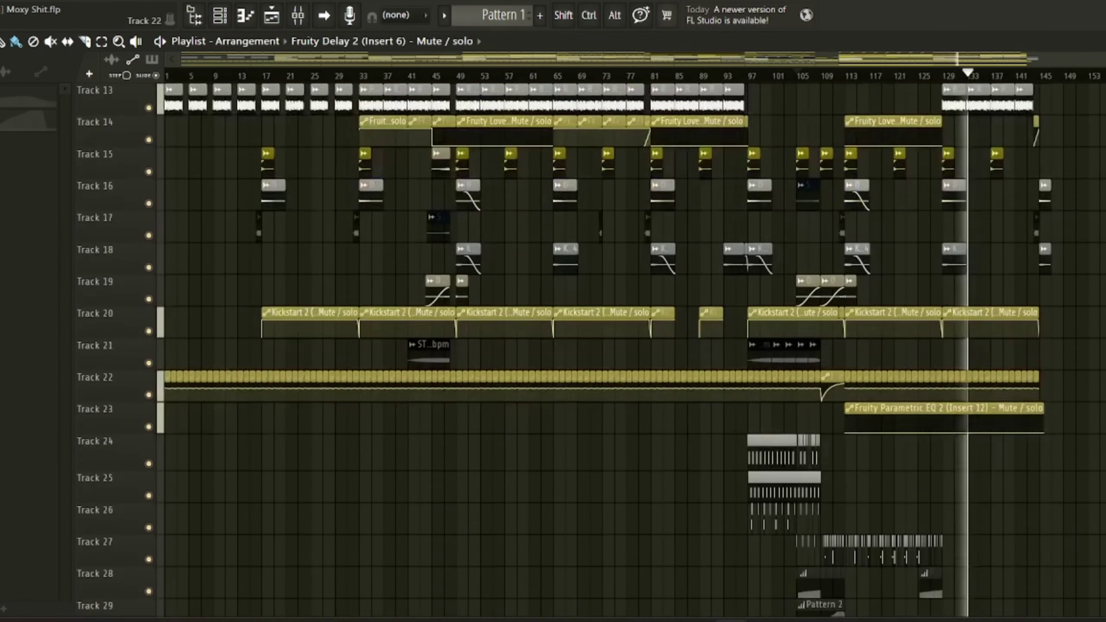
click(797, 74)
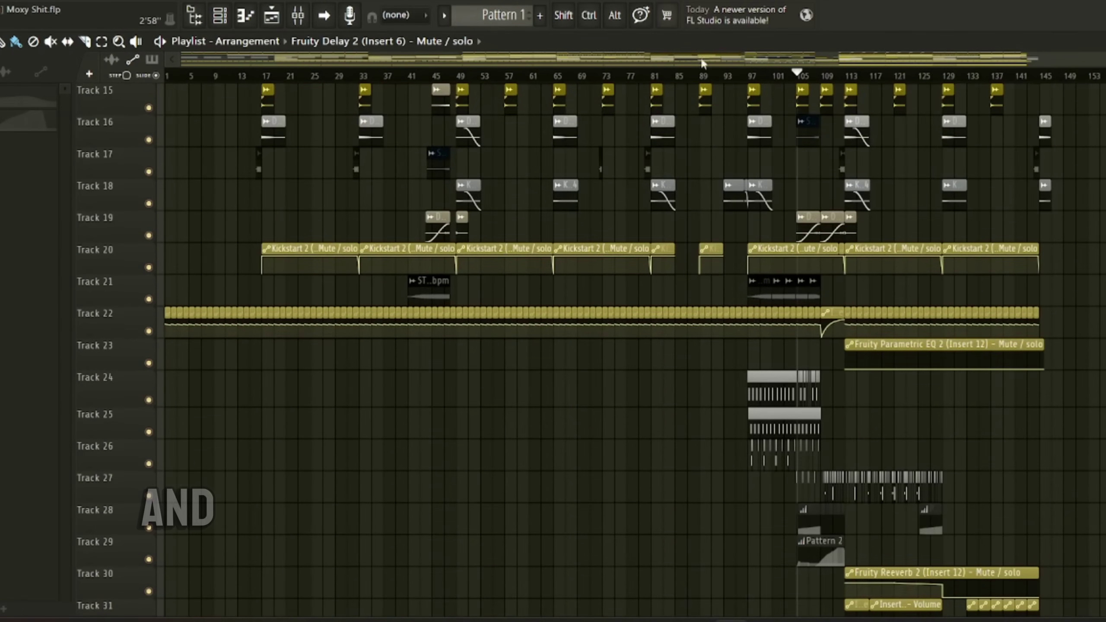
Inspect the low and high cuts in the Master track's Fruity Parametric EQ 2.
click(297, 16)
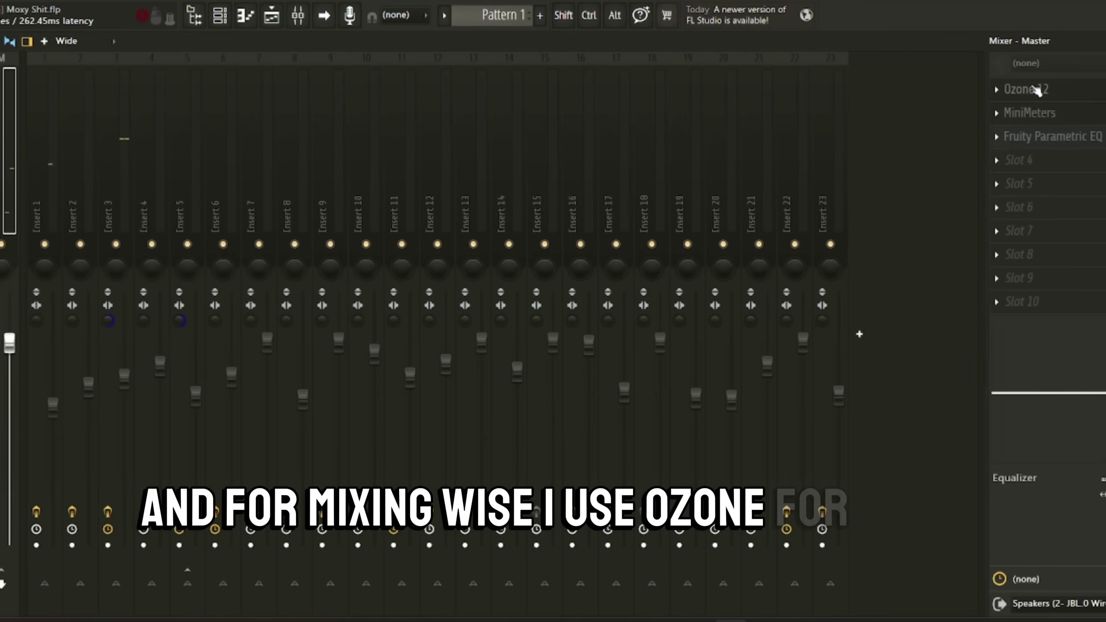
click(1048, 138)
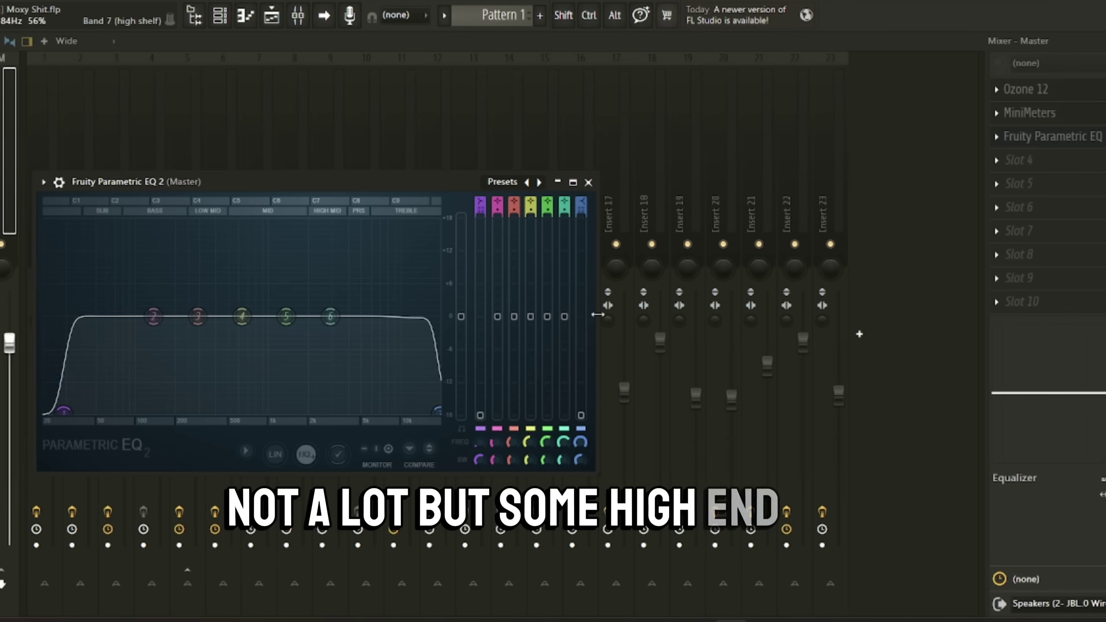
click(595, 188)
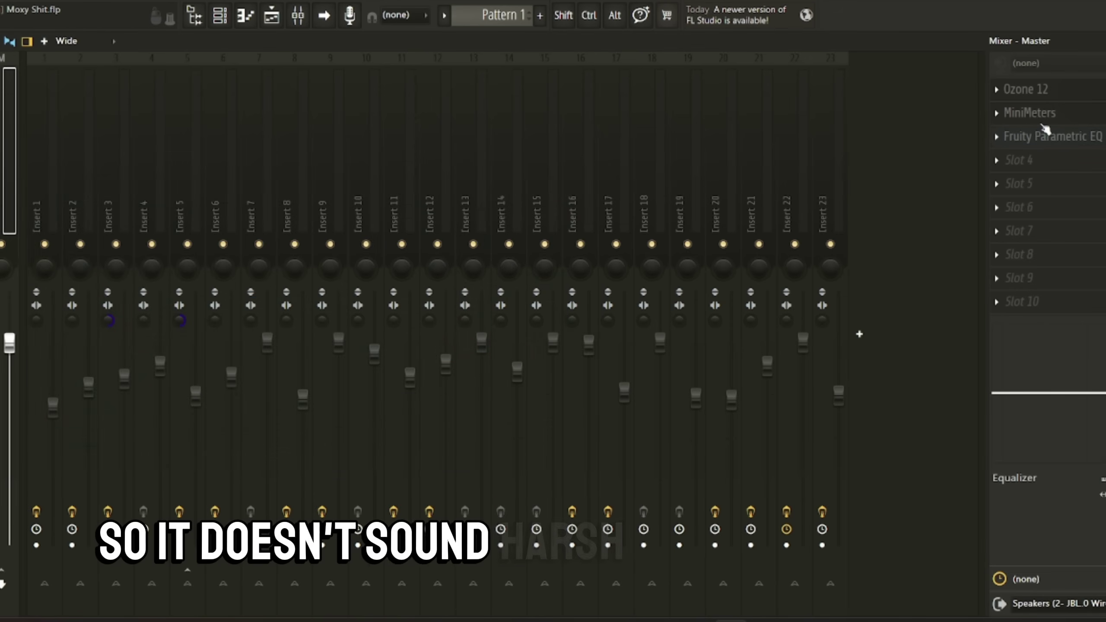
Open Ozone 12 on the Master track and look through its chain of mastering modules.
click(1051, 89)
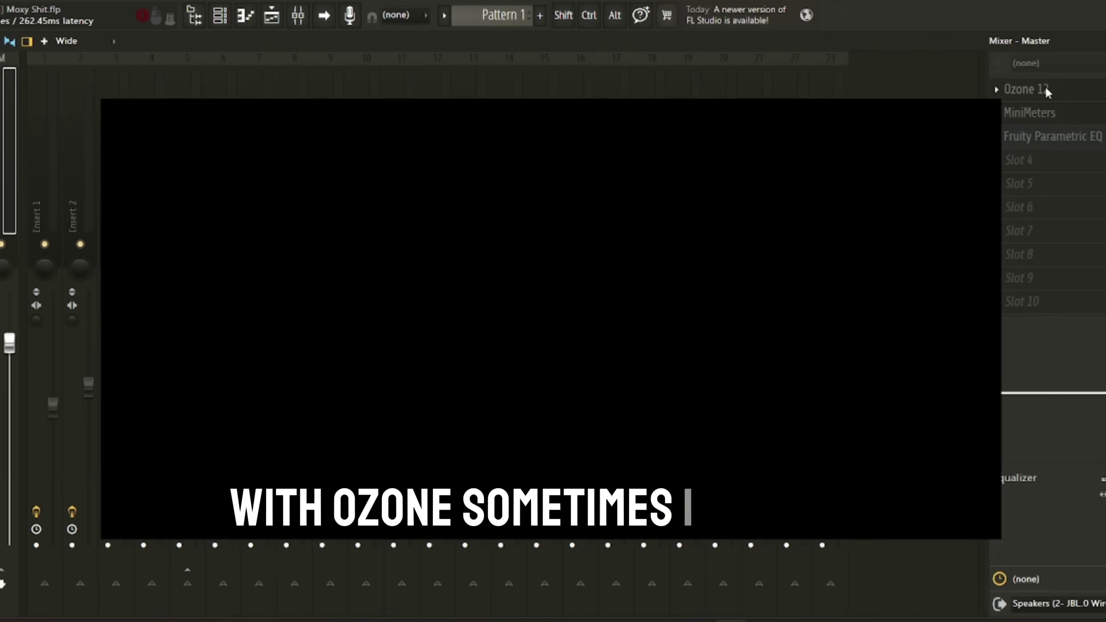
click(478, 443)
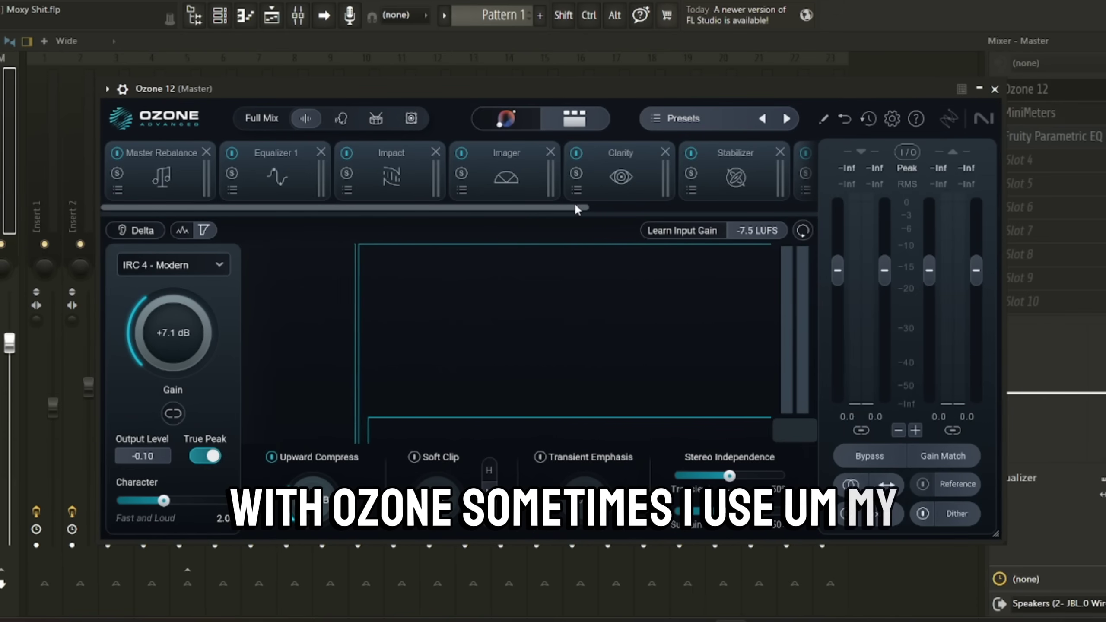
drag(582, 208, 452, 208)
drag(228, 208, 360, 144)
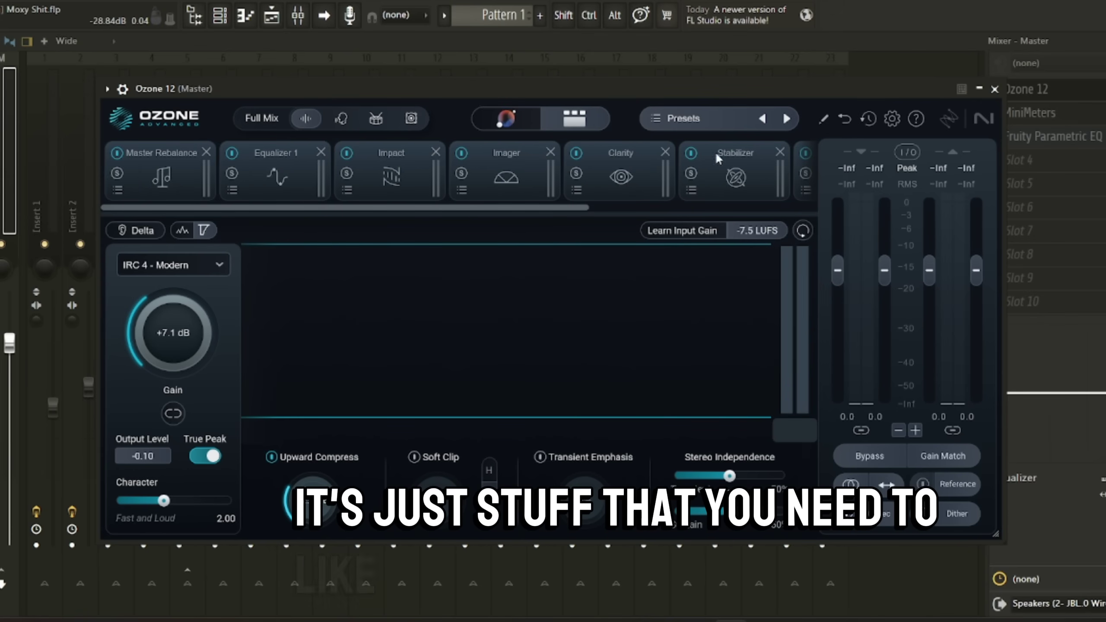
Inspect the Master Rebalance, Equalizer 1, Impact, Imager and Clarity modules in Ozone 12, and view the rest of the chain through Maximizer.
drag(539, 205, 306, 211)
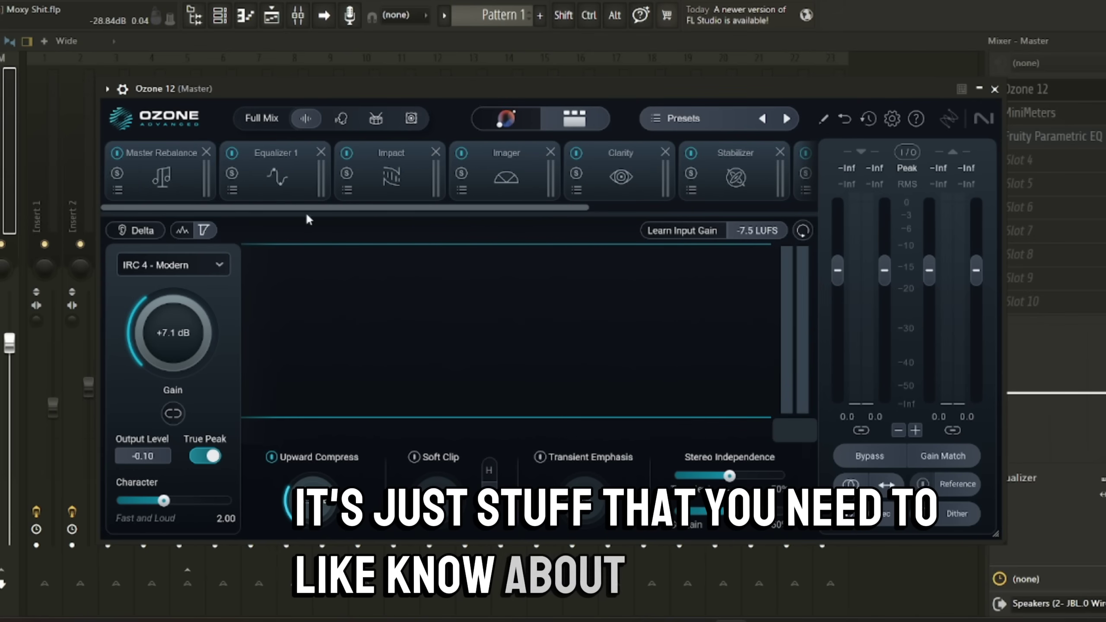
click(175, 173)
click(285, 178)
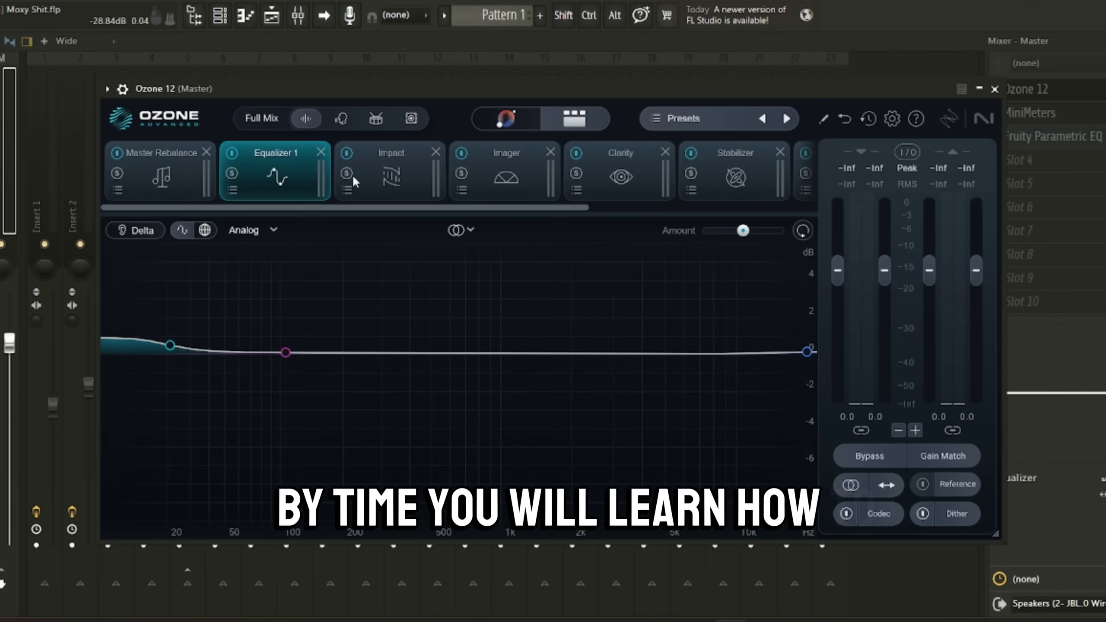
click(413, 174)
click(531, 171)
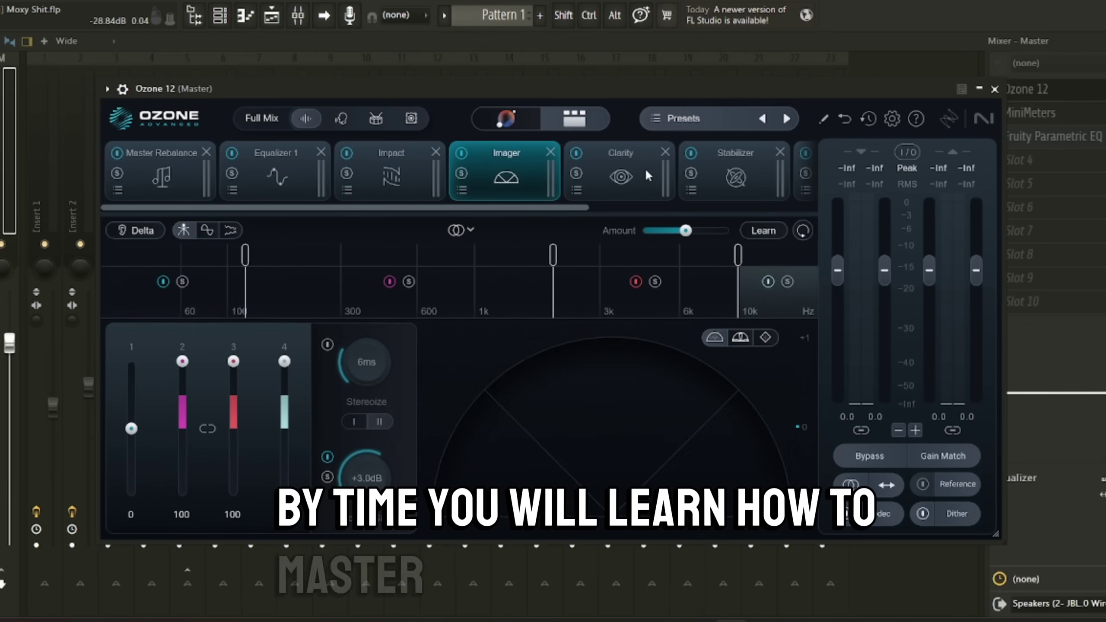
click(575, 197)
drag(576, 207, 797, 203)
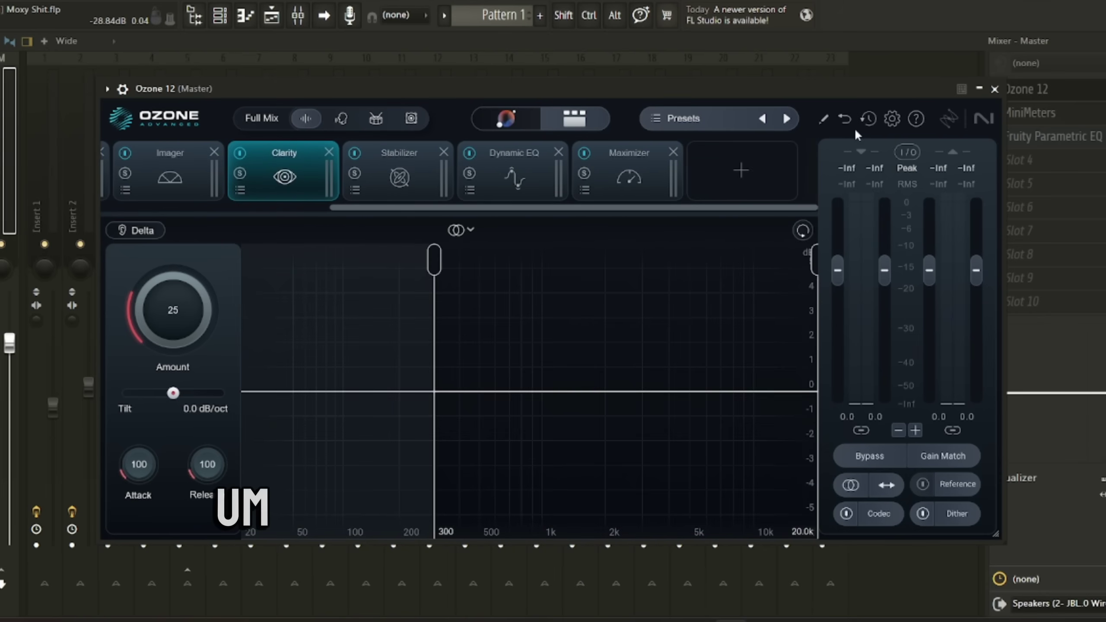
Close Ozone 12 and switch from the mixer back to the playlist arrangement.
click(995, 92)
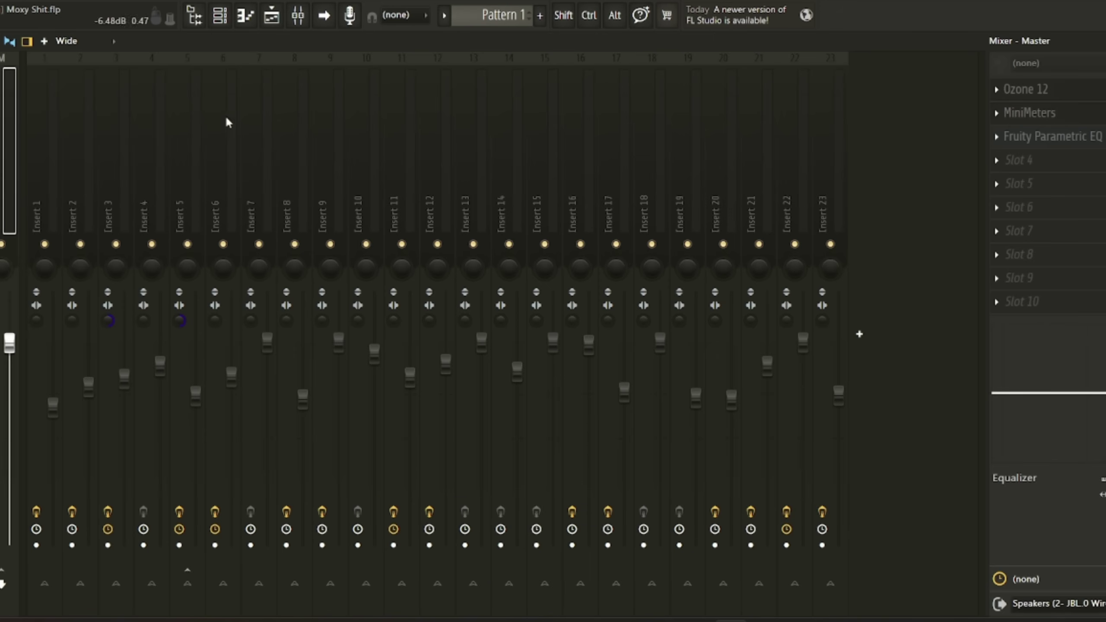
click(272, 15)
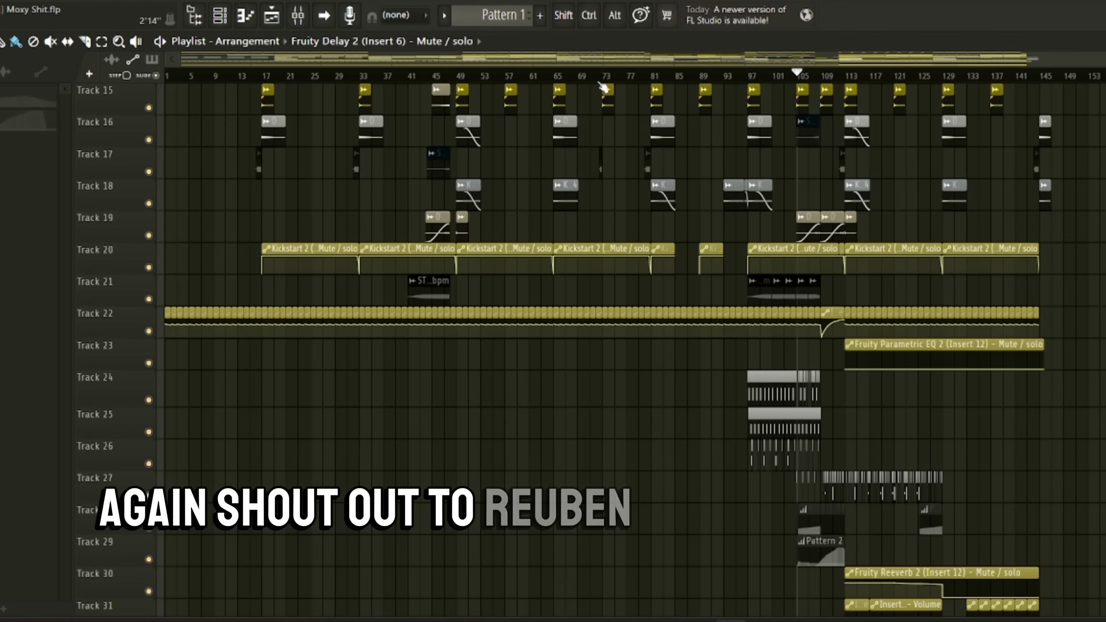